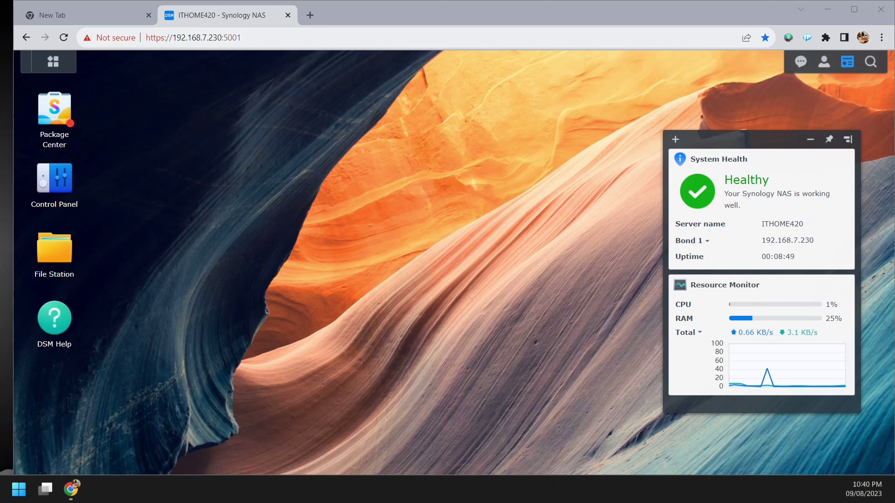
# - Bring the browser showing the NAS desktop forward and launch Control Panel from the main menu
pyautogui.click(71, 489)
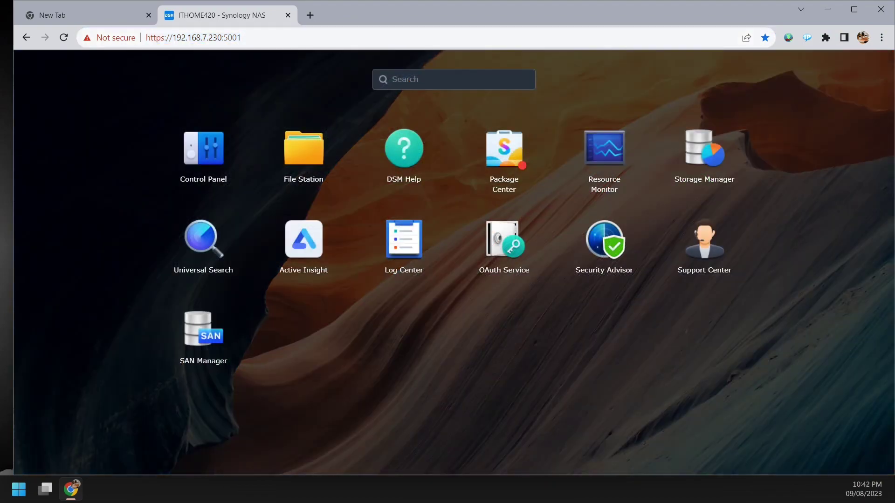
pyautogui.click(204, 150)
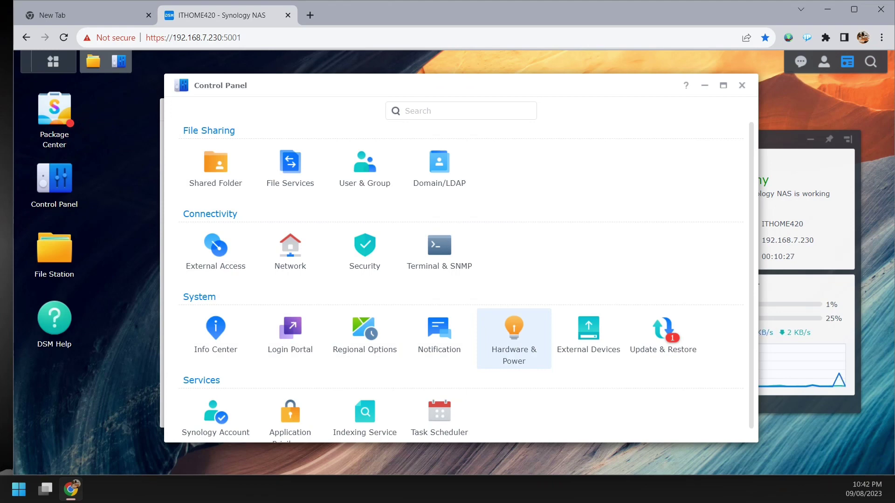
pyautogui.scroll(-1, 514, 338)
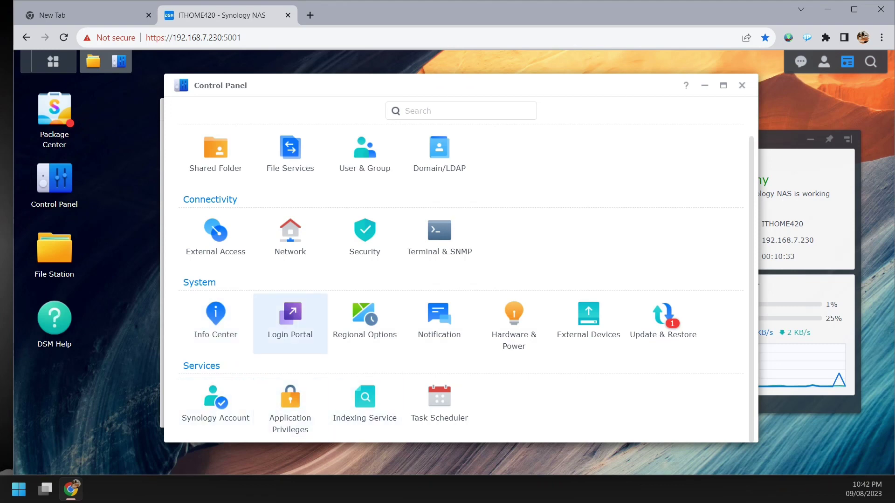
pyautogui.scroll(1, 290, 182)
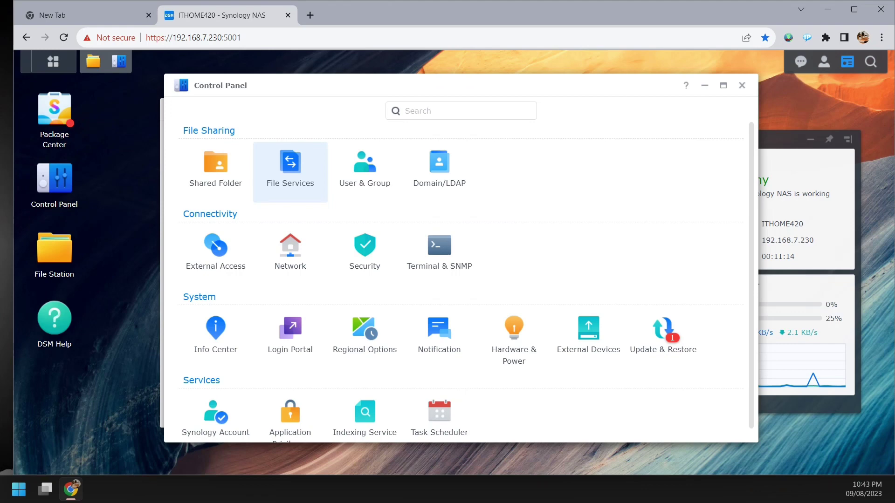
# - Open File Services, look through the rsync and Advanced settings, then go back to SMB
pyautogui.click(290, 170)
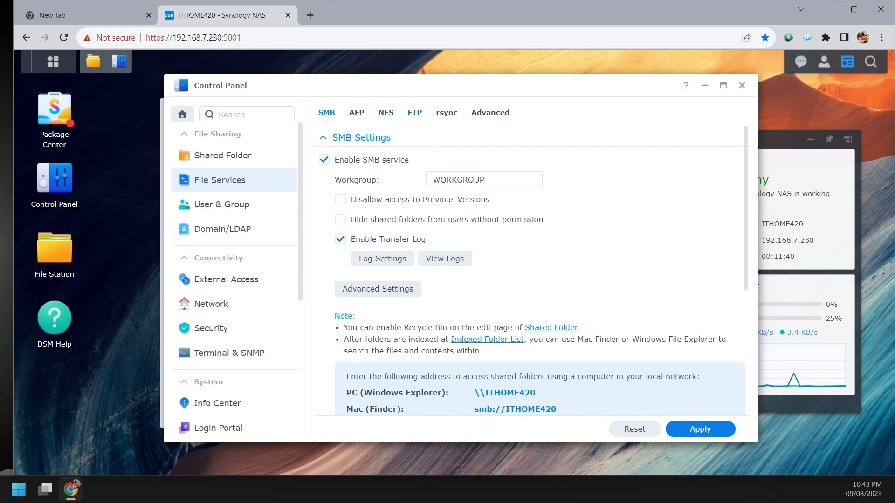
pyautogui.click(446, 112)
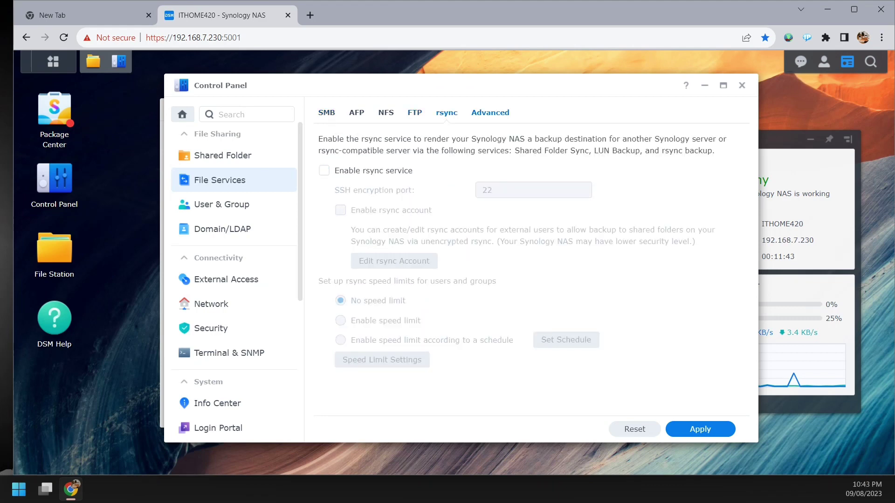
pyautogui.click(490, 112)
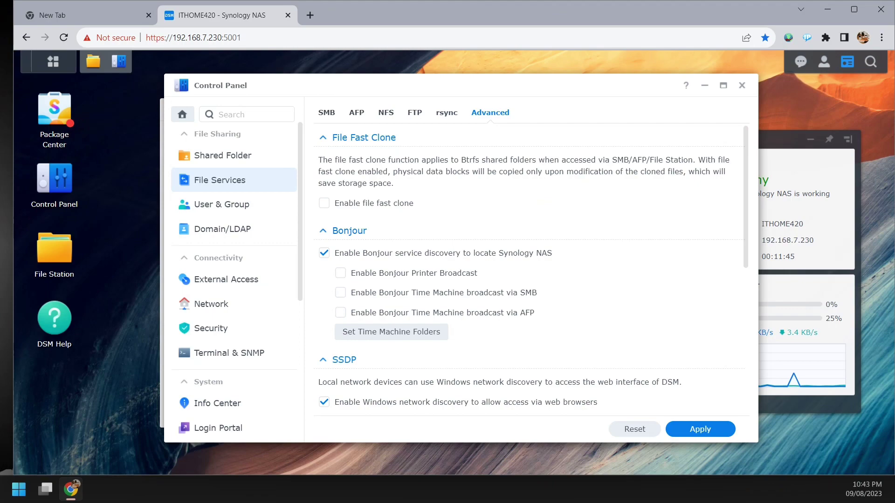
pyautogui.scroll(-10, 531, 270)
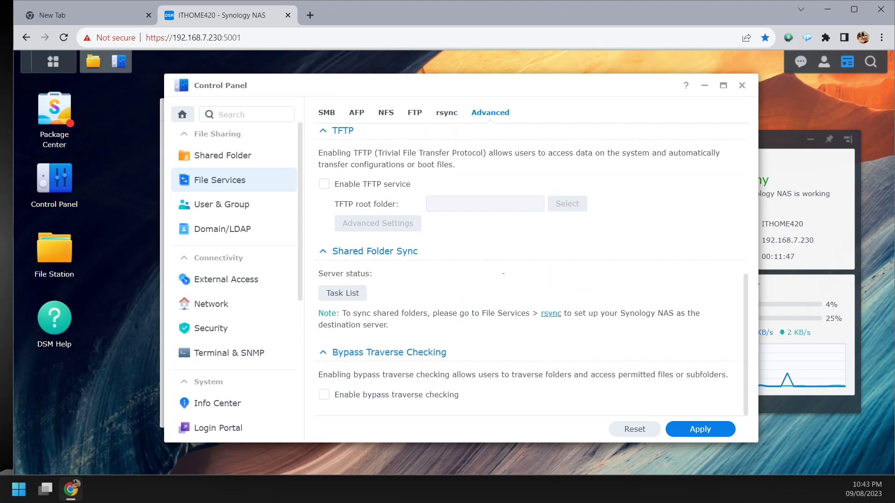
pyautogui.scroll(10, 532, 266)
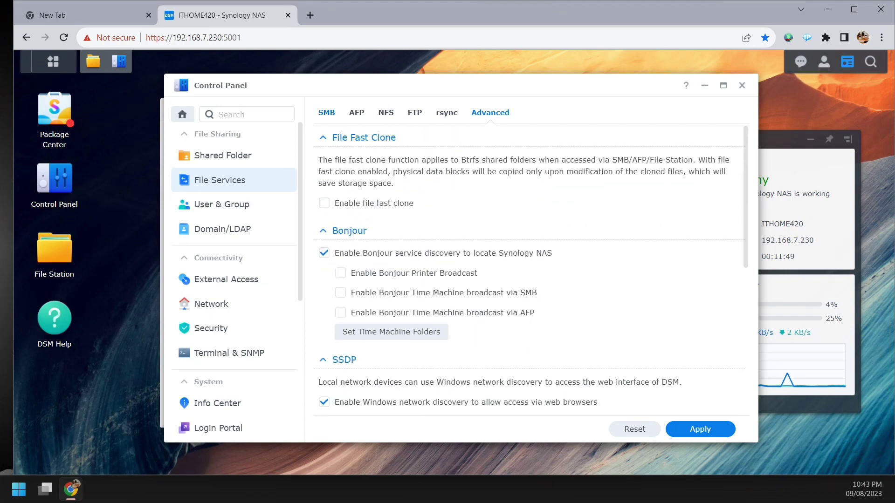
pyautogui.click(326, 113)
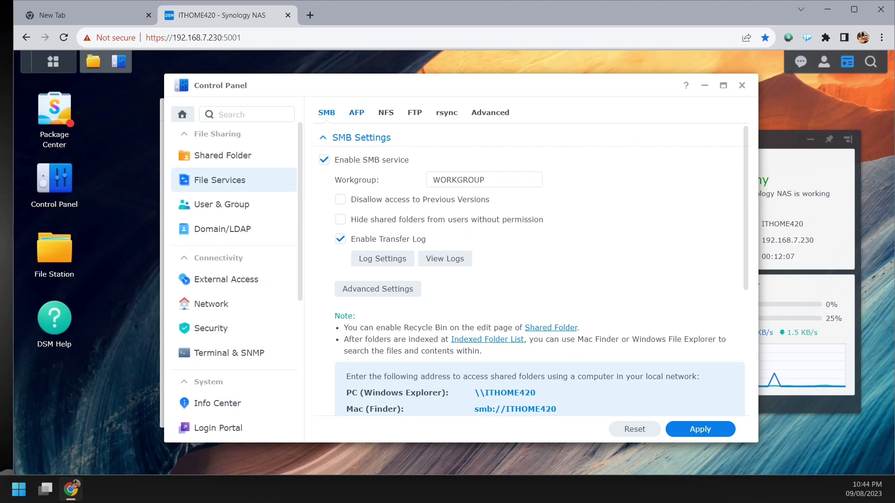
pyautogui.click(357, 113)
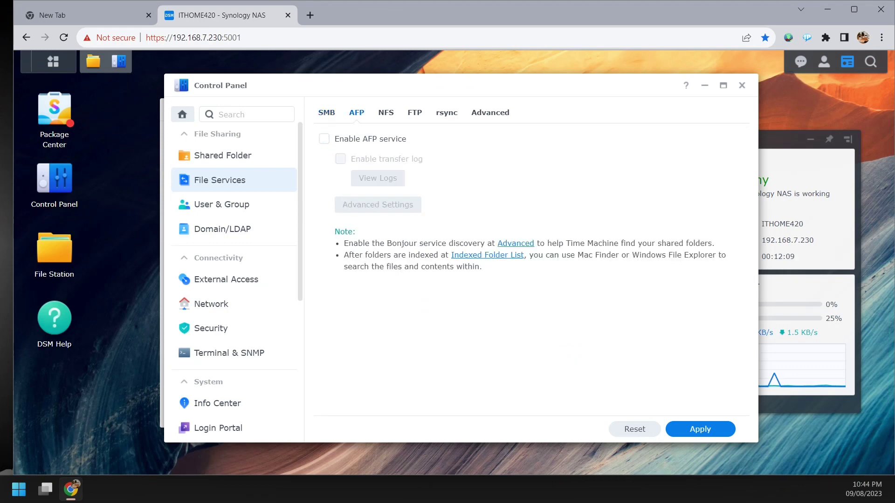
pyautogui.click(447, 113)
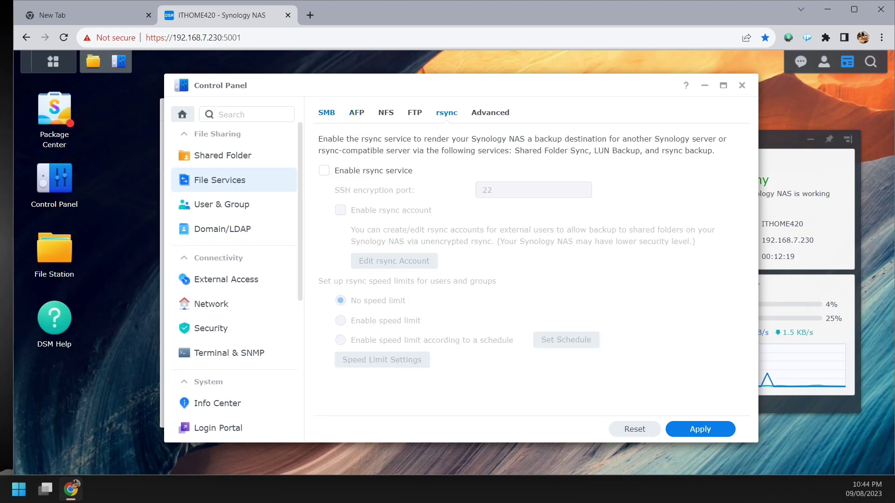
pyautogui.click(327, 113)
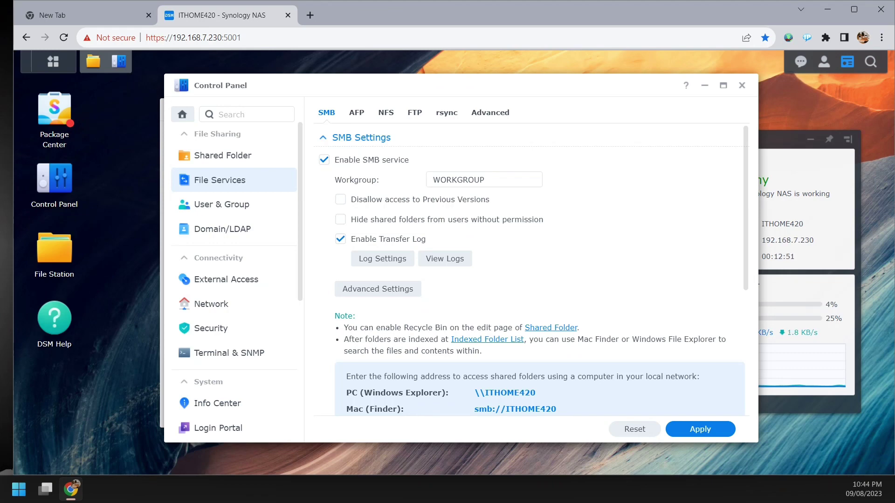
# - Log SMB create, write, move, read and permission-change events, restart the service, and view the transfer logs
pyautogui.click(340, 220)
pyautogui.click(340, 219)
pyautogui.click(382, 259)
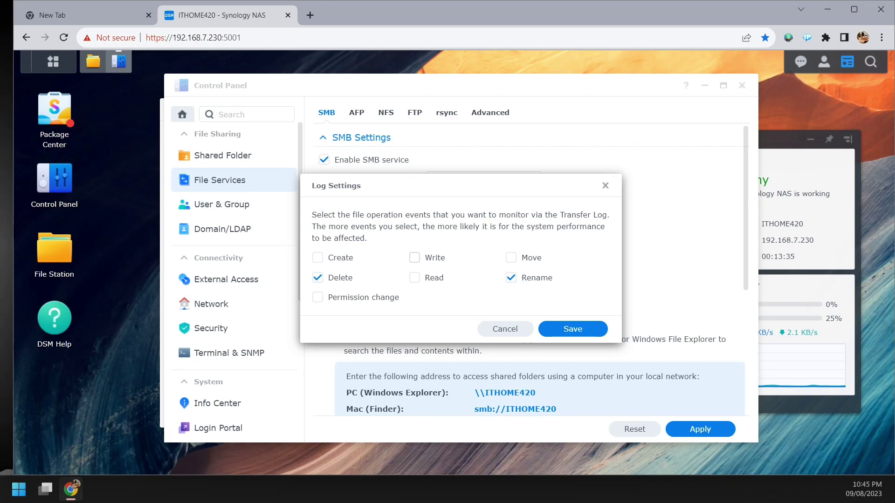
pyautogui.click(415, 257)
pyautogui.click(511, 258)
pyautogui.click(415, 277)
pyautogui.click(317, 297)
pyautogui.click(317, 258)
pyautogui.press('Return')
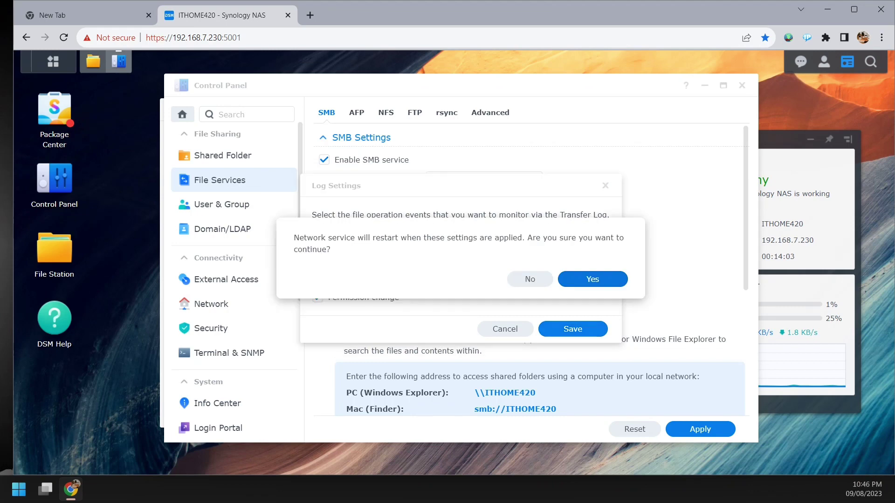
pyautogui.press('Return')
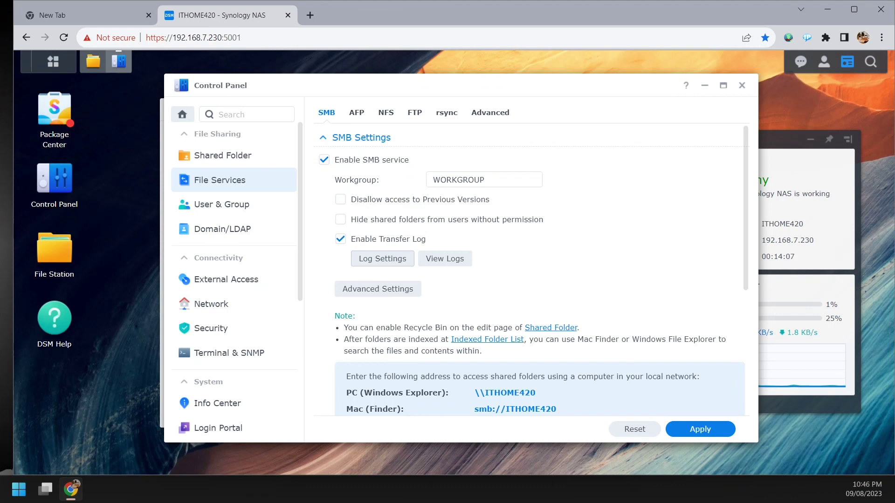
pyautogui.click(445, 259)
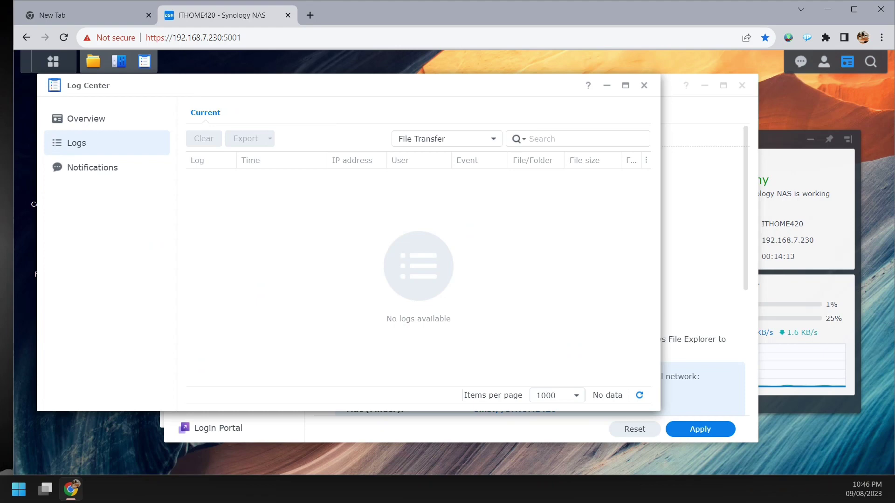
pyautogui.click(446, 139)
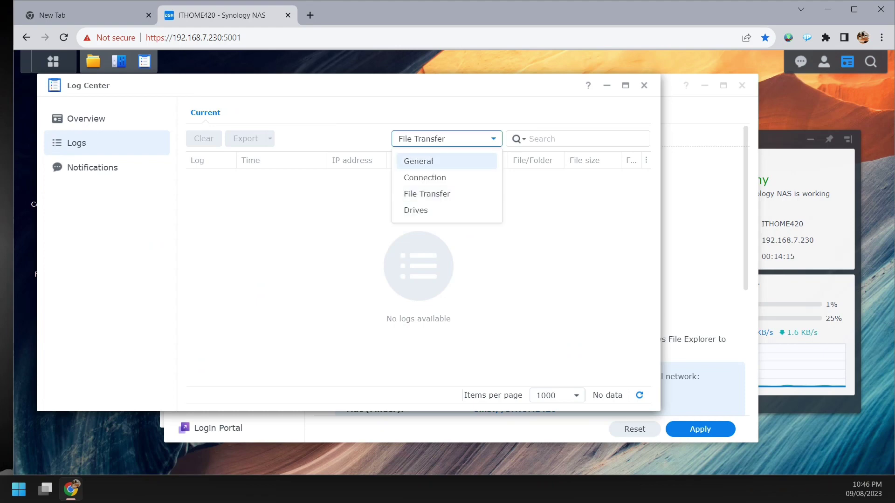
pyautogui.click(448, 252)
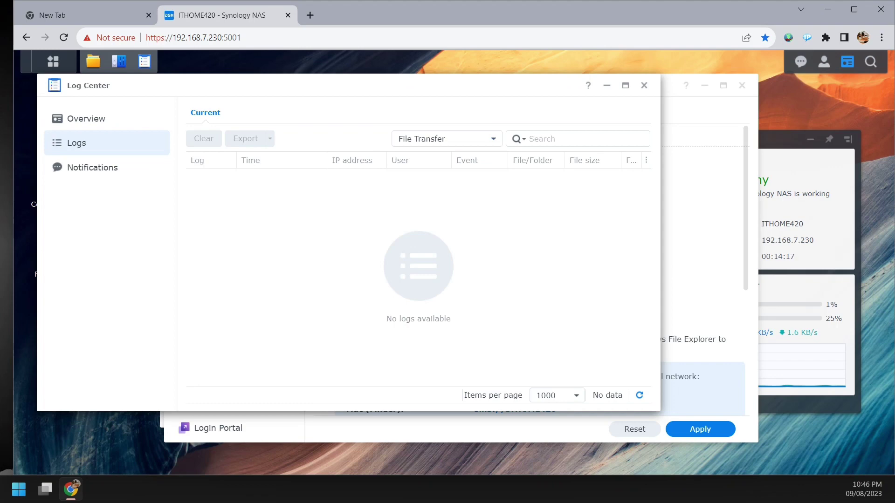
pyautogui.click(644, 85)
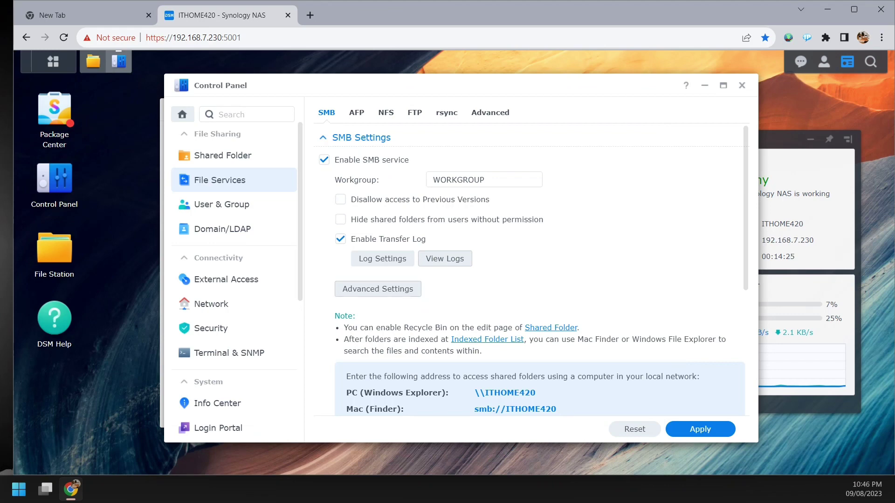
pyautogui.click(378, 289)
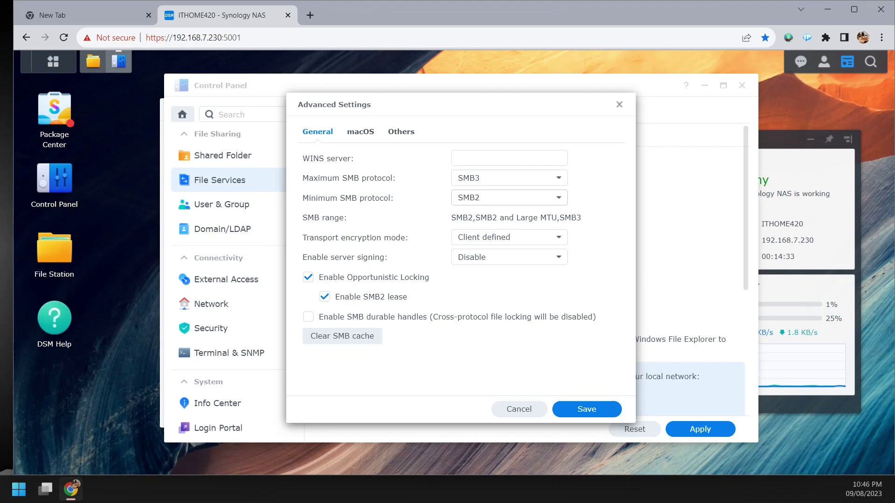
pyautogui.click(508, 197)
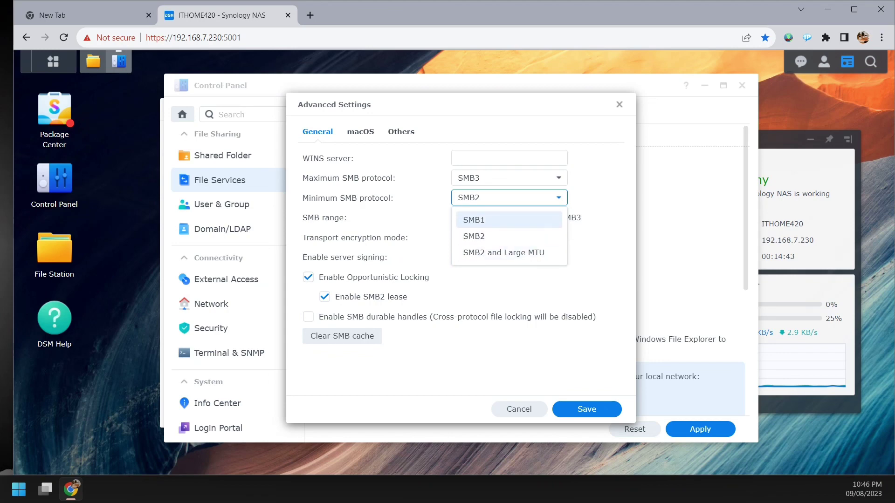
pyautogui.press('Escape')
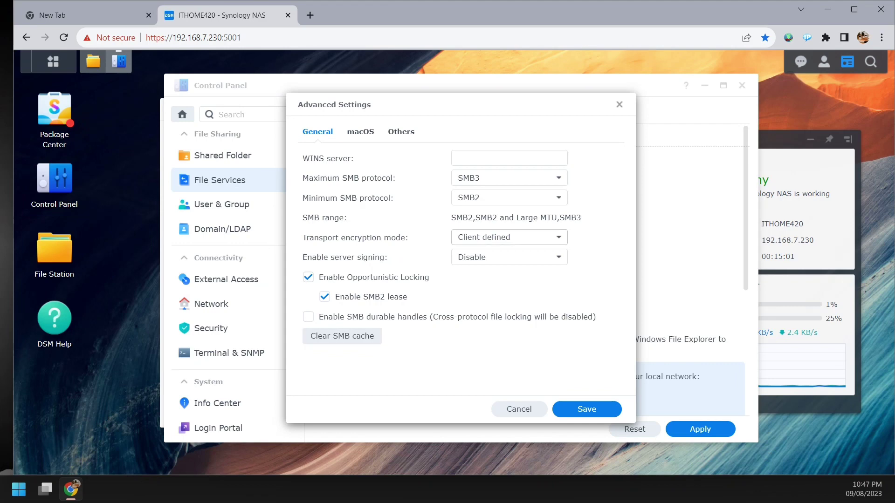
pyautogui.click(360, 132)
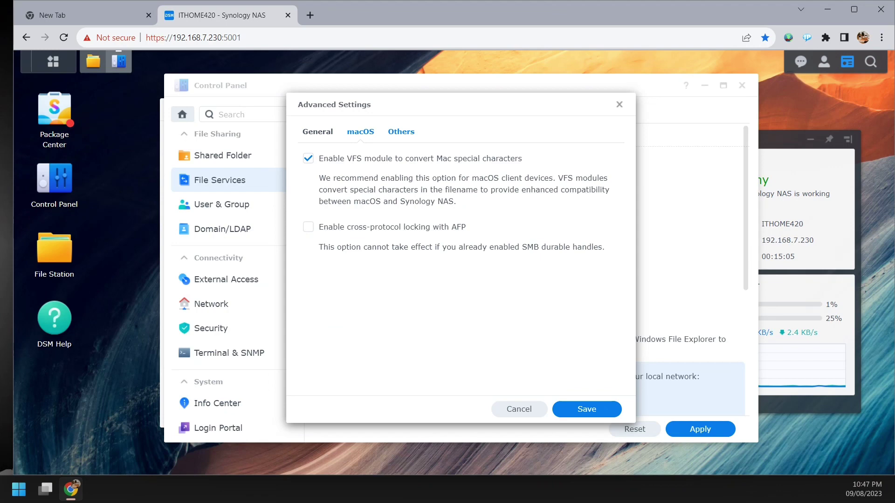
pyautogui.click(401, 131)
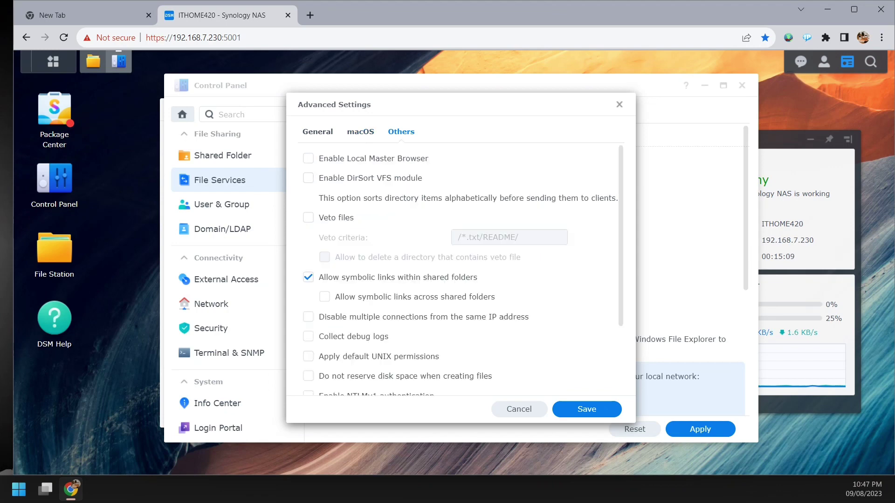
pyautogui.scroll(-2, 462, 270)
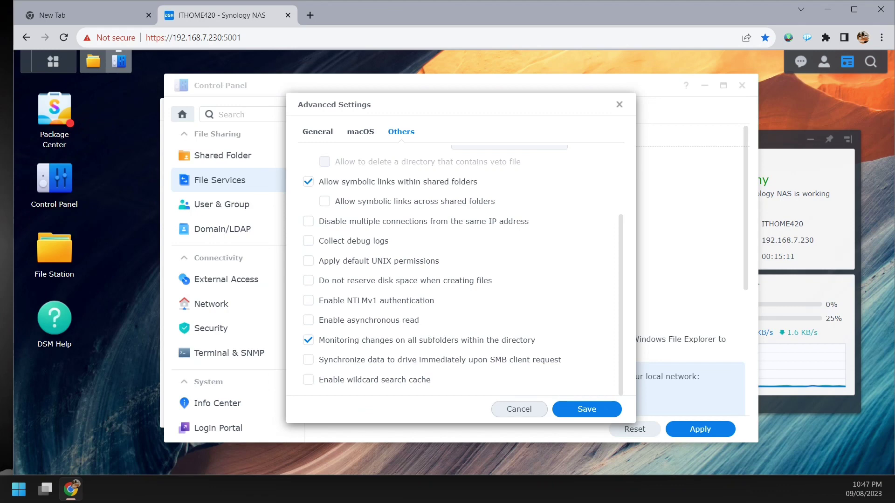
pyautogui.doubleClick(519, 409)
pyautogui.moveTo(519, 409); pyautogui.dragTo(475, 393)
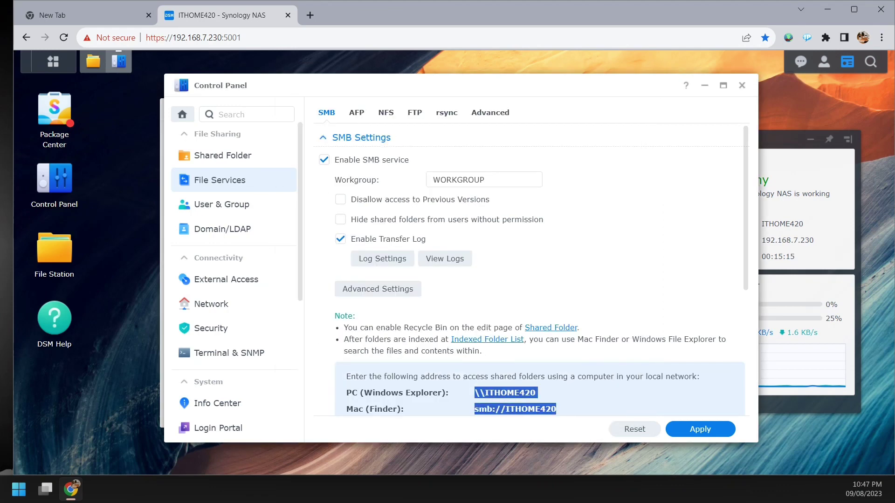
pyautogui.moveTo(476, 393); pyautogui.dragTo(536, 393)
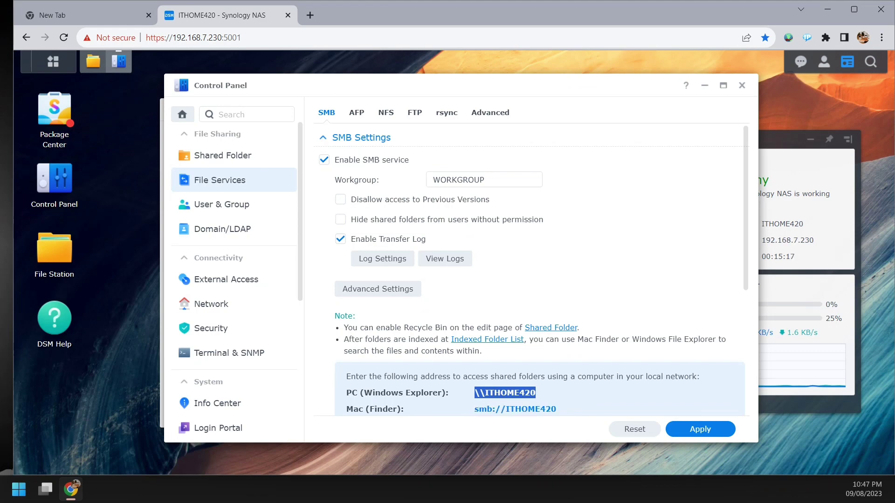
pyautogui.scroll(-3, 530, 271)
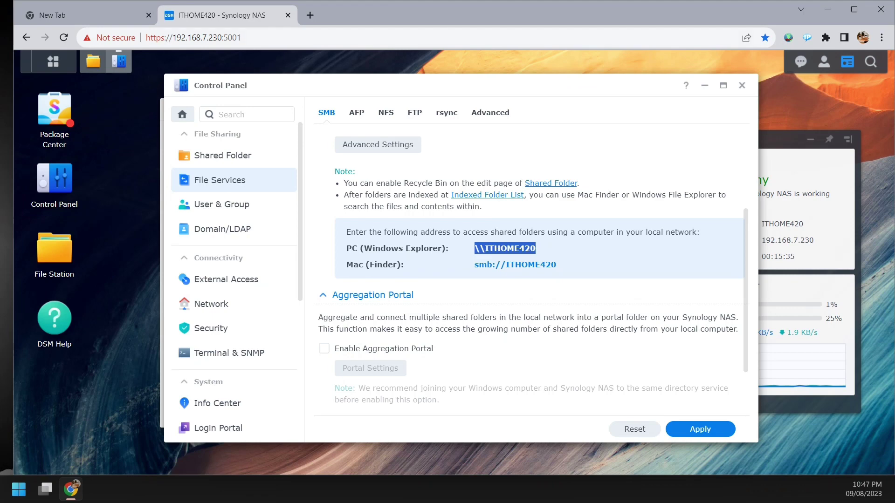
pyautogui.scroll(3, 529, 270)
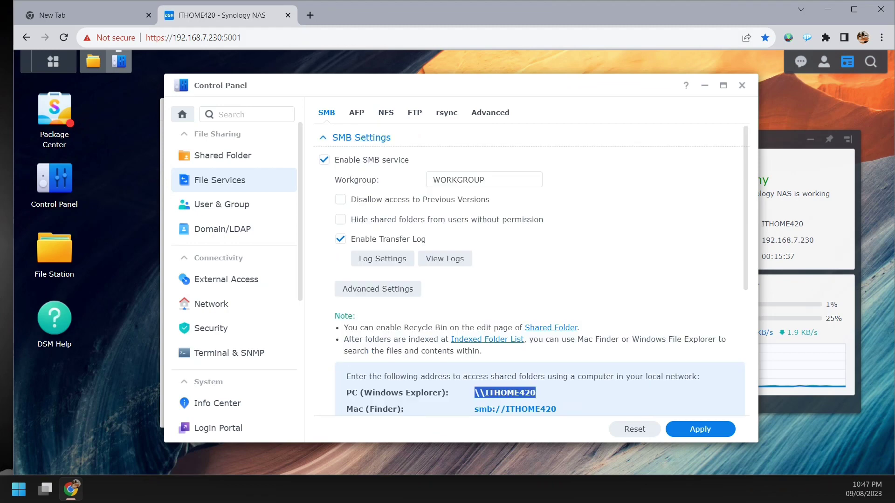
pyautogui.scroll(-5, 529, 271)
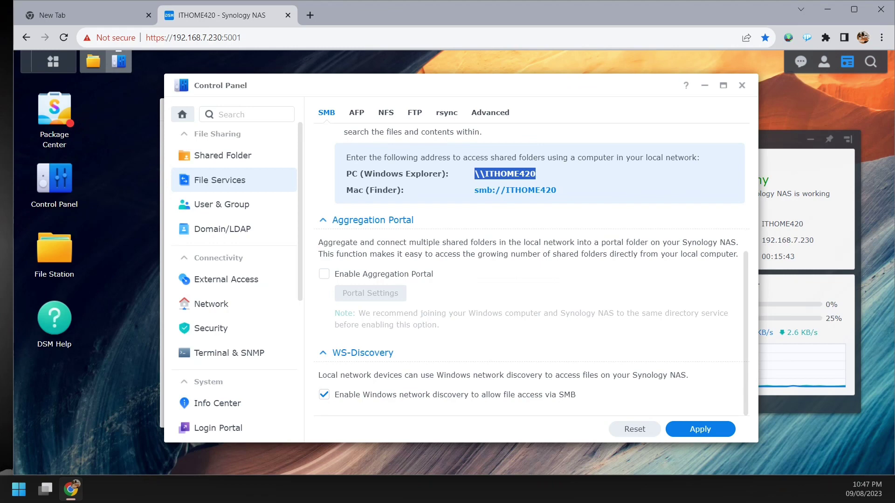
pyautogui.scroll(5, 530, 270)
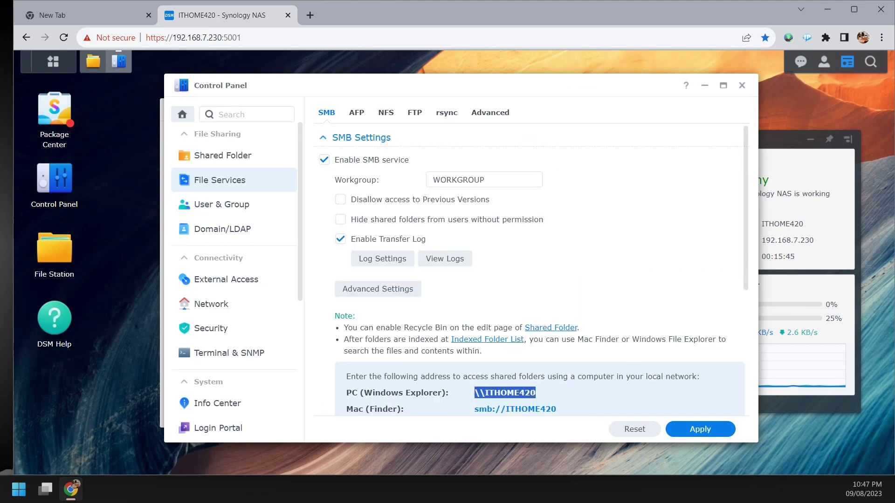
pyautogui.click(701, 429)
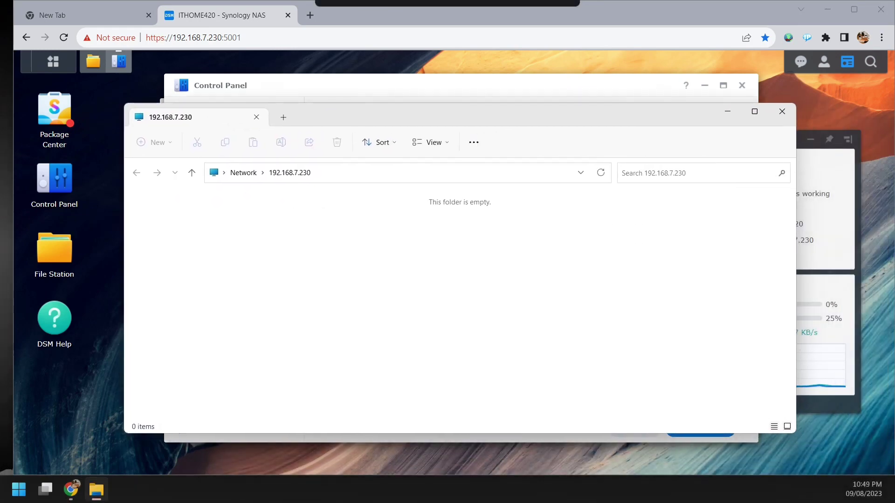
# - Browse \\192.168.7.230 in File Explorer to confirm no shares exist, then return to Chrome
pyautogui.click(396, 173)
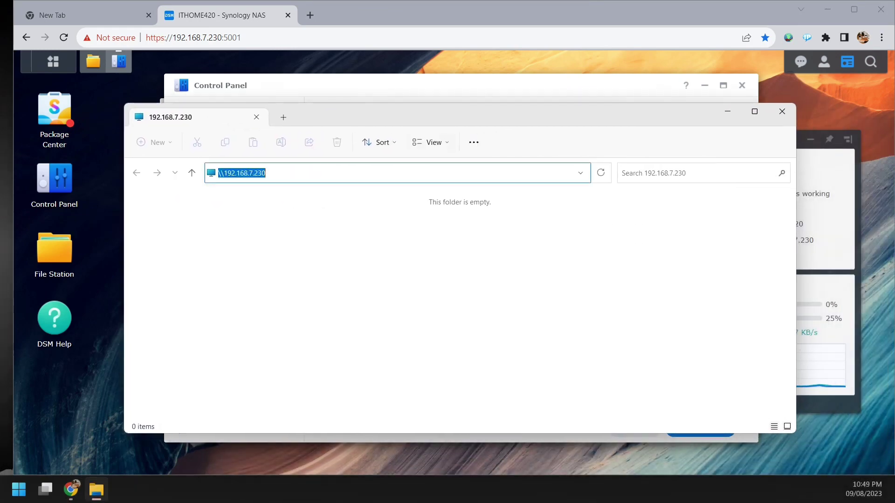
pyautogui.press('End')
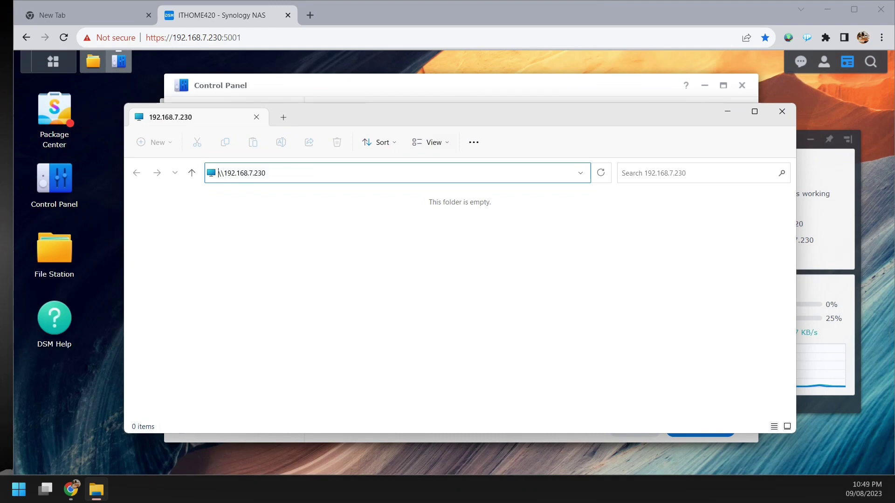
pyautogui.press('Return')
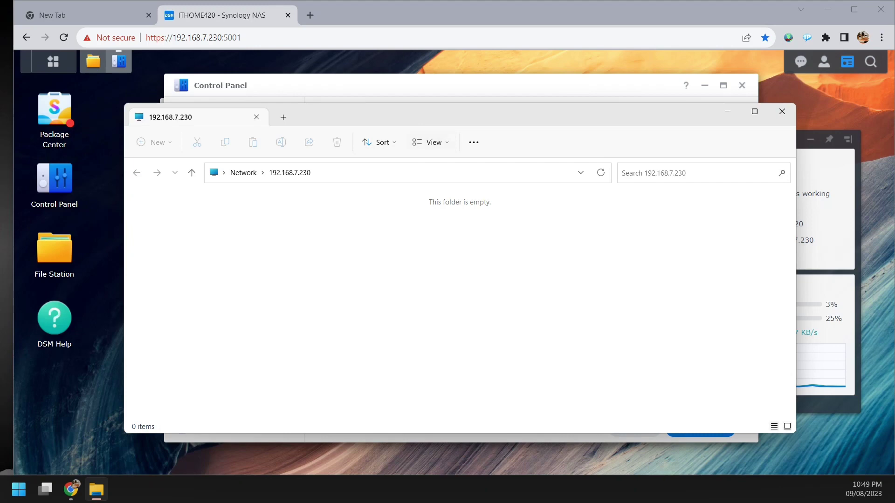
pyautogui.moveTo(434, 117); pyautogui.dragTo(449, 144)
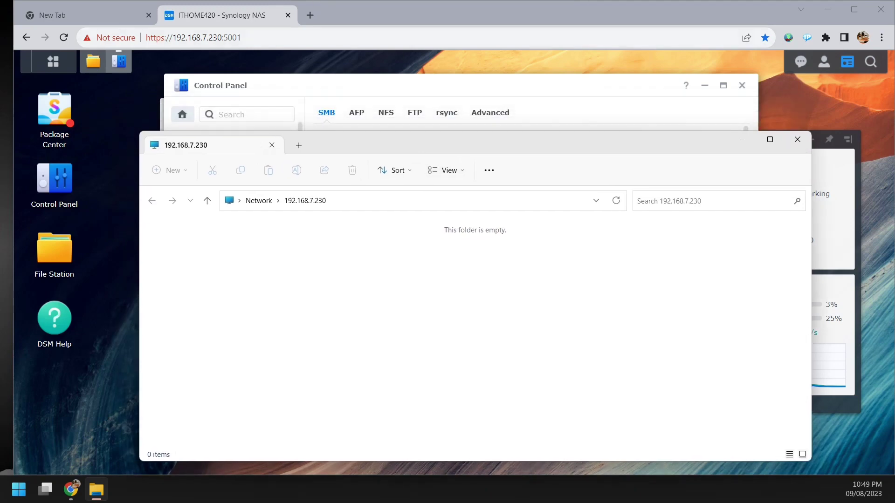
pyautogui.hotkey('alt', 'Tab')
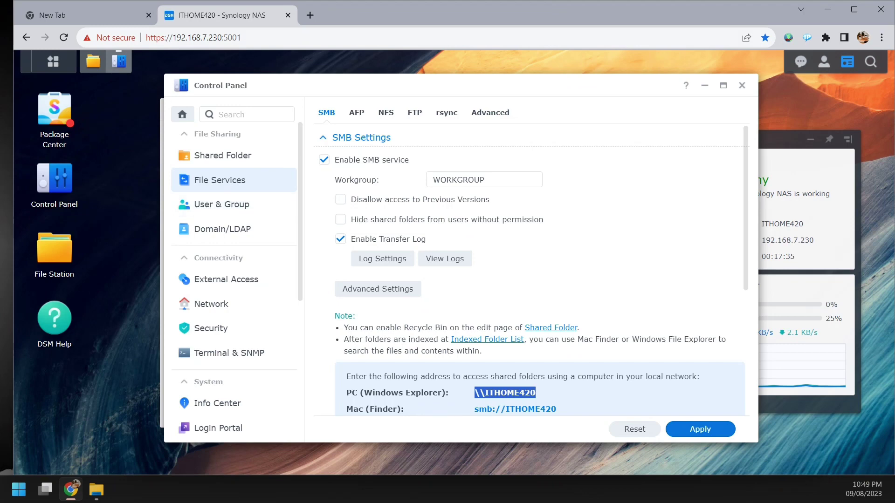
# - Confirm the Shared Folder list is empty, then show the User & Group accounts list
pyautogui.click(223, 155)
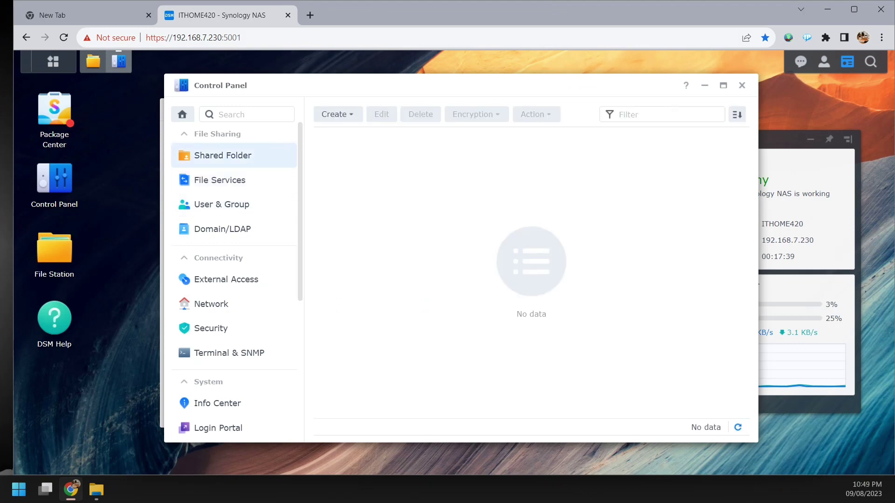
pyautogui.click(222, 205)
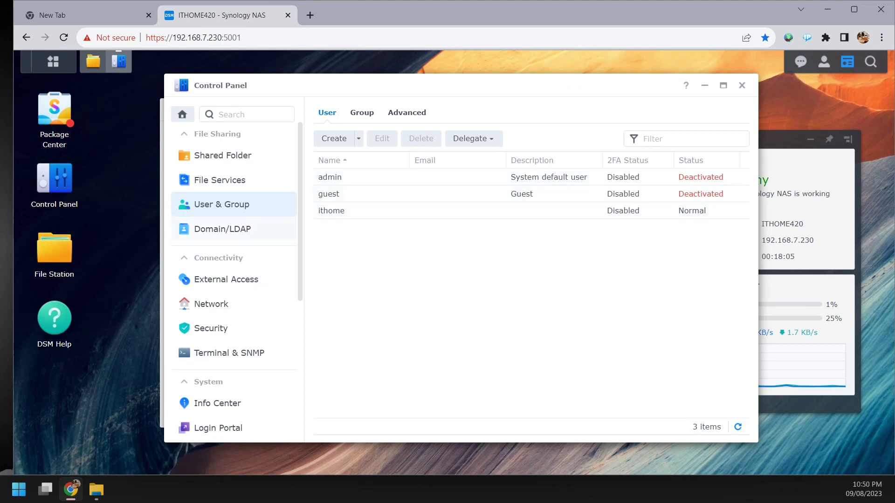
# - Open the Domain/LDAP page to confirm no domain or LDAP client is joined
pyautogui.click(222, 229)
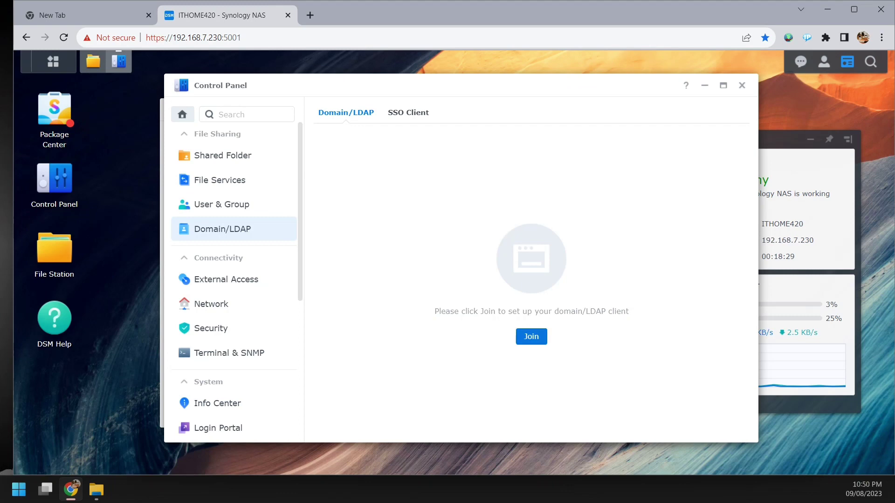
# - Open the Domain/LDAP join wizard, then close it without joining and return to User & Group
pyautogui.click(531, 336)
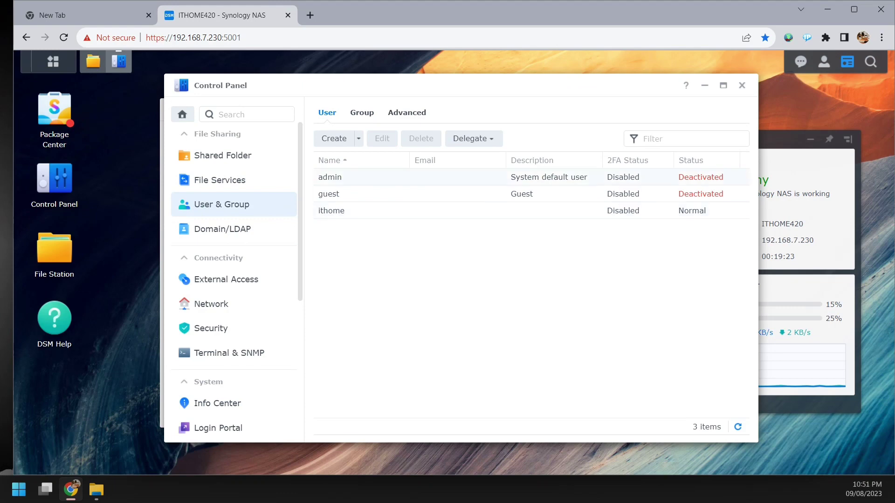
# - List the administrators, http and users groups after checking the minimum-8-character password rules
pyautogui.click(362, 113)
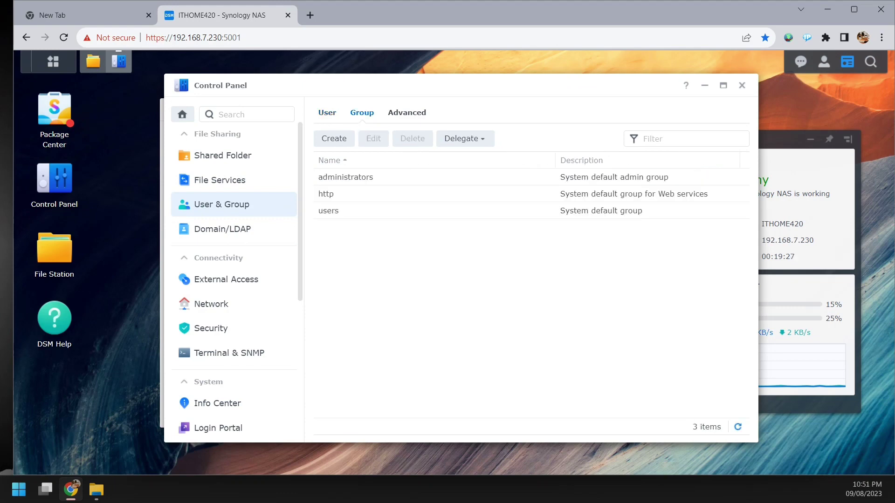
pyautogui.click(407, 113)
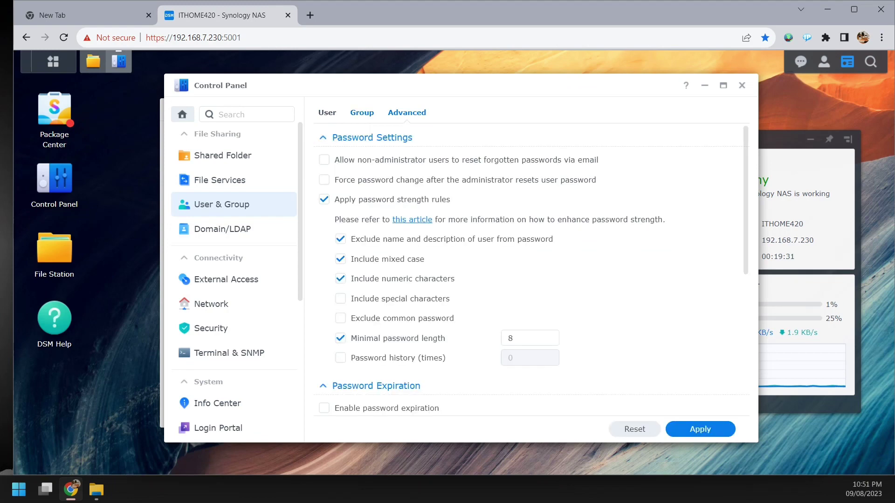
pyautogui.click(362, 113)
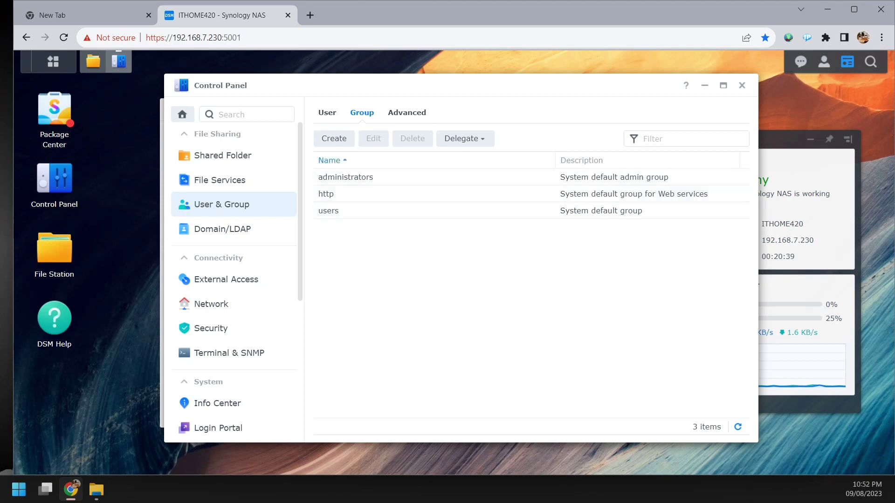
# - Start a new user account named ithome1 and fill in its e-mail address
pyautogui.click(327, 112)
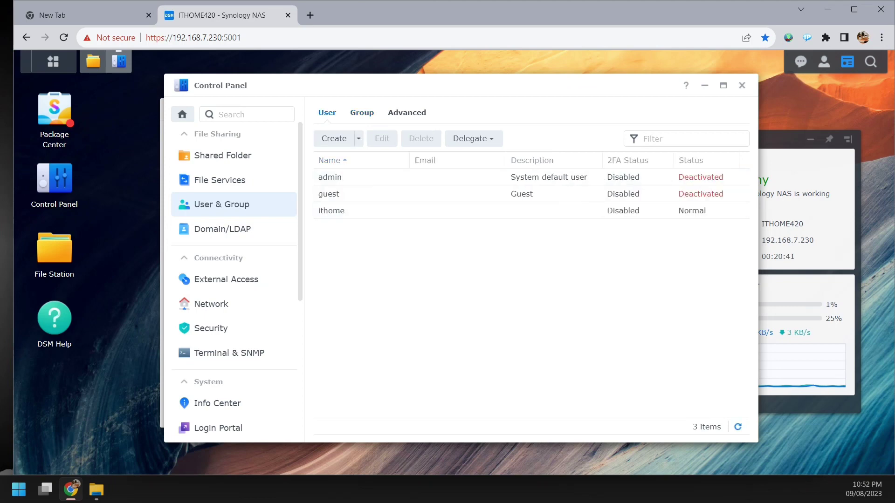
pyautogui.click(334, 139)
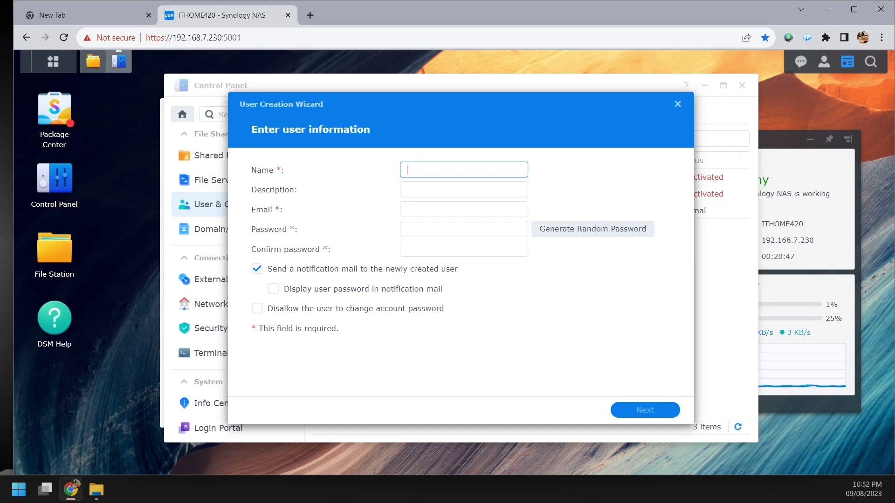
pyautogui.write('j')
pyautogui.press('BackSpace')
pyautogui.write('itm')
pyautogui.press('BackSpace')
pyautogui.press('BackSpace')
pyautogui.write('thome1')
pyautogui.press('Tab')
pyautogui.press('Tab')
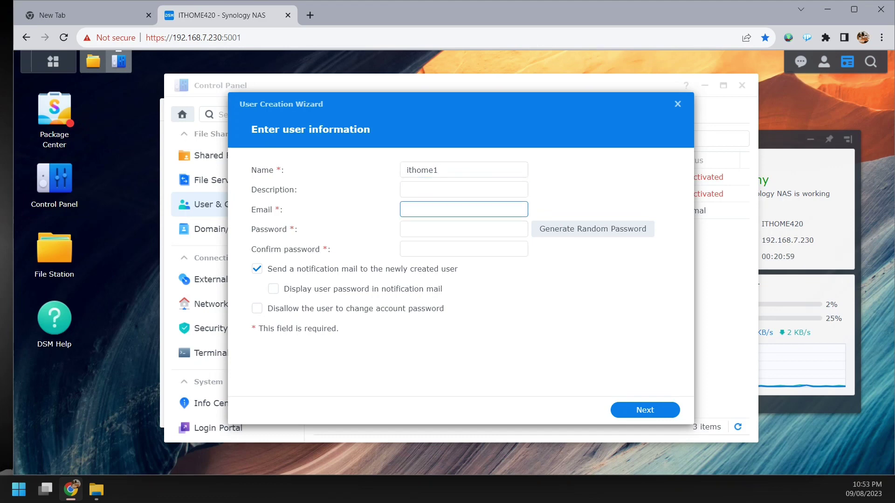
pyautogui.write('@')
pyautogui.press('BackSpace')
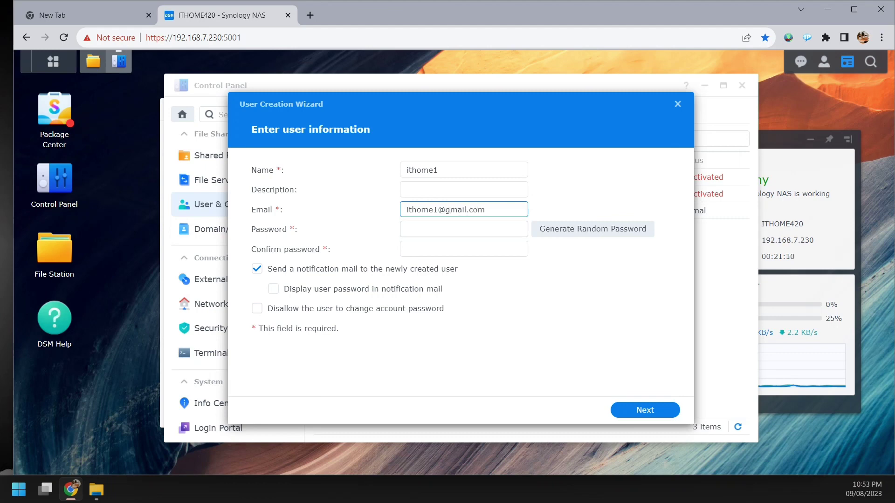
# - Enter and confirm the account password, then continue to the Join groups step
pyautogui.press('Tab')
pyautogui.write('•')
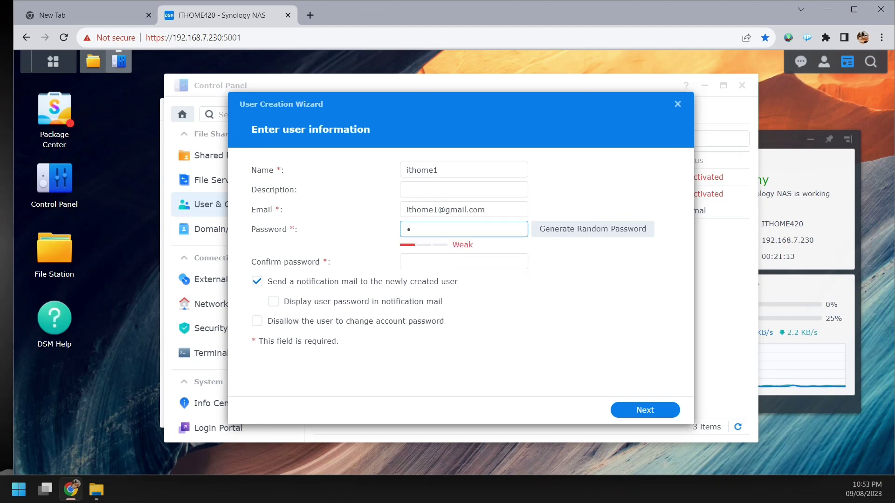
pyautogui.press('BackSpace')
pyautogui.write('•••••••••••••')
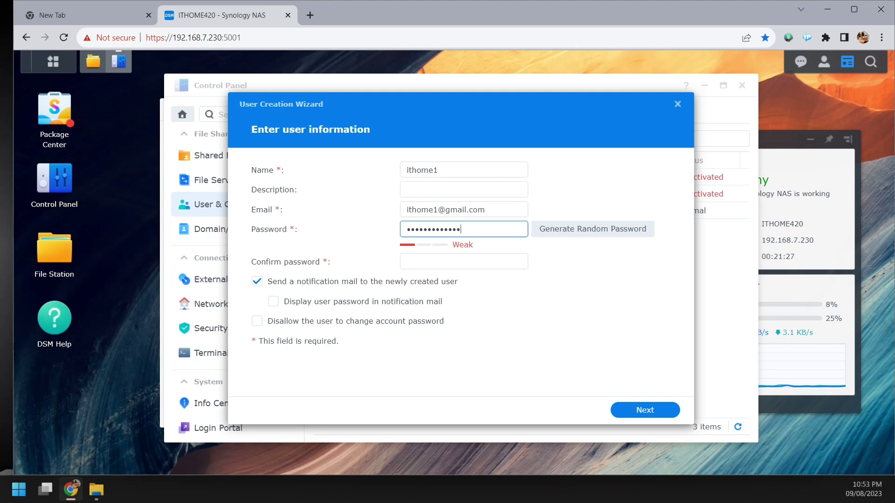
pyautogui.click(464, 262)
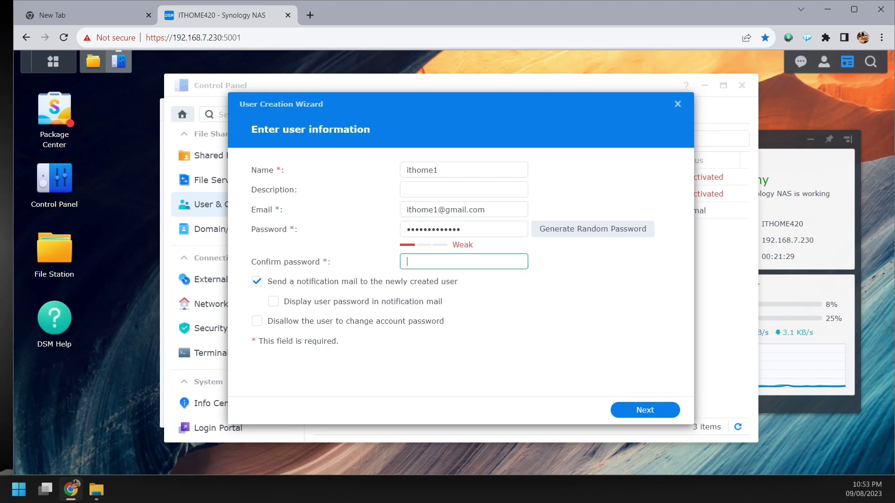
pyautogui.write('*************')
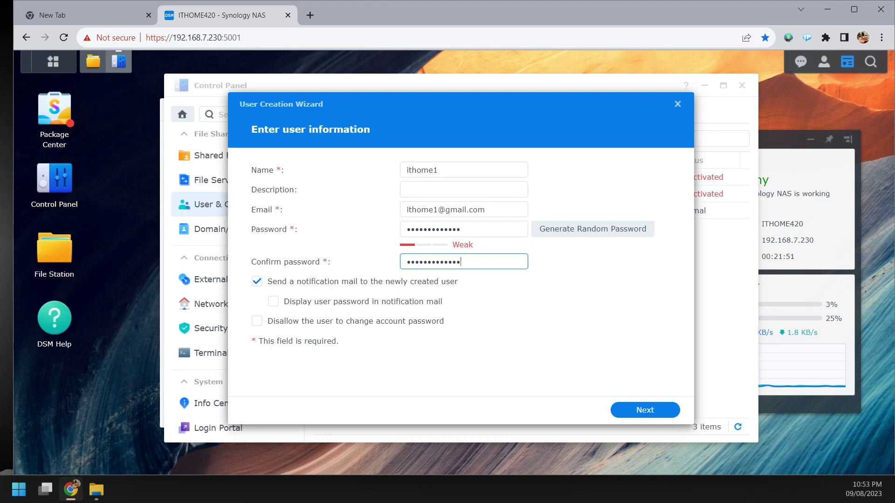
pyautogui.press('Return')
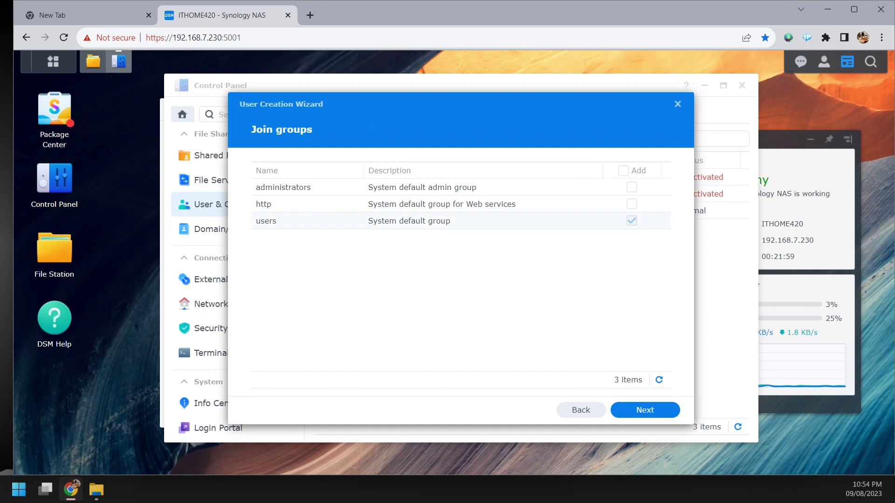
# - Keep the default users group, skip shared folder and quota settings, and allow SMB access
pyautogui.click(409, 221)
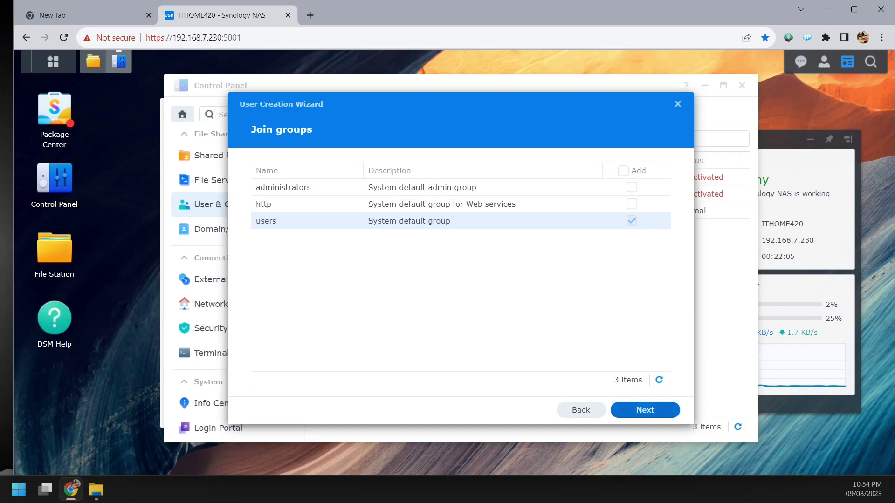
pyautogui.click(645, 410)
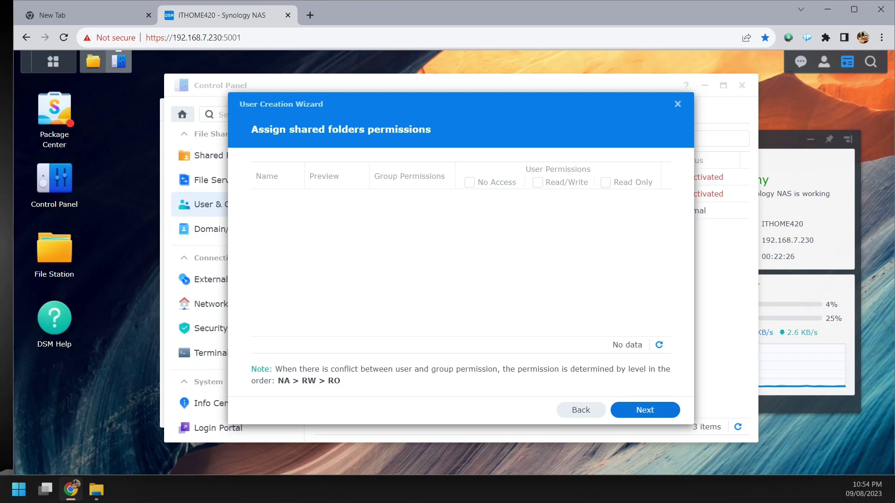
pyautogui.click(645, 411)
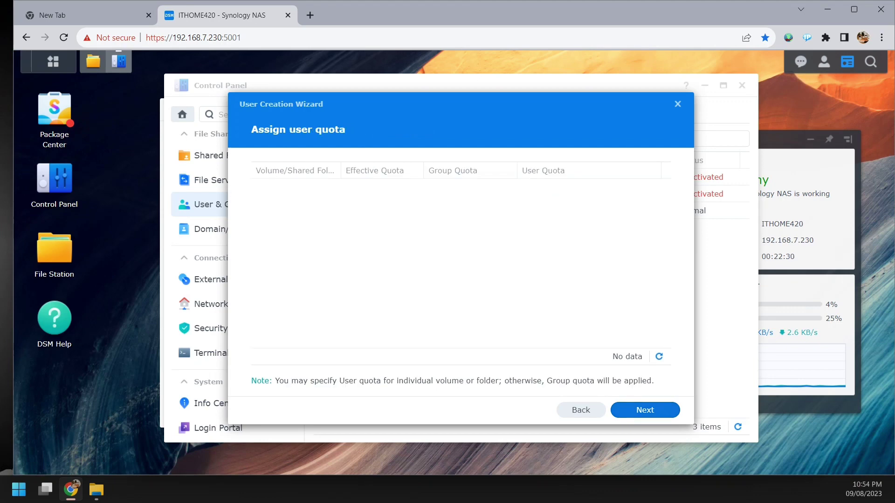
pyautogui.click(645, 410)
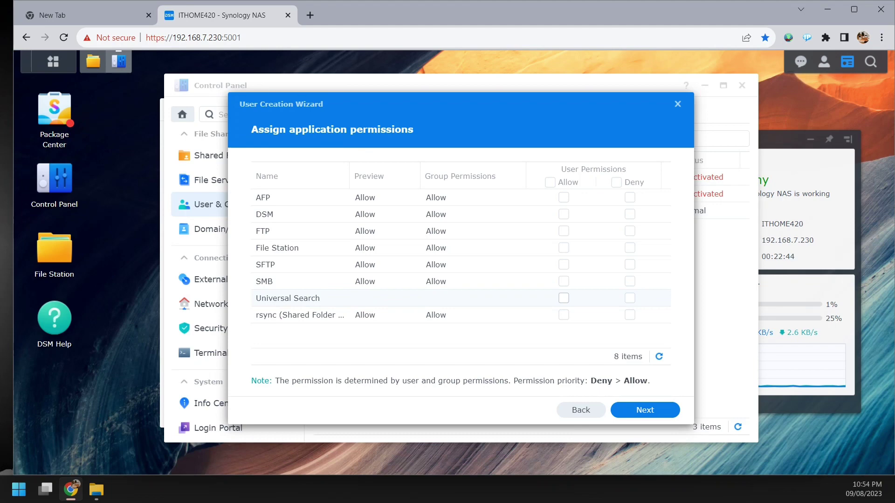
pyautogui.click(564, 281)
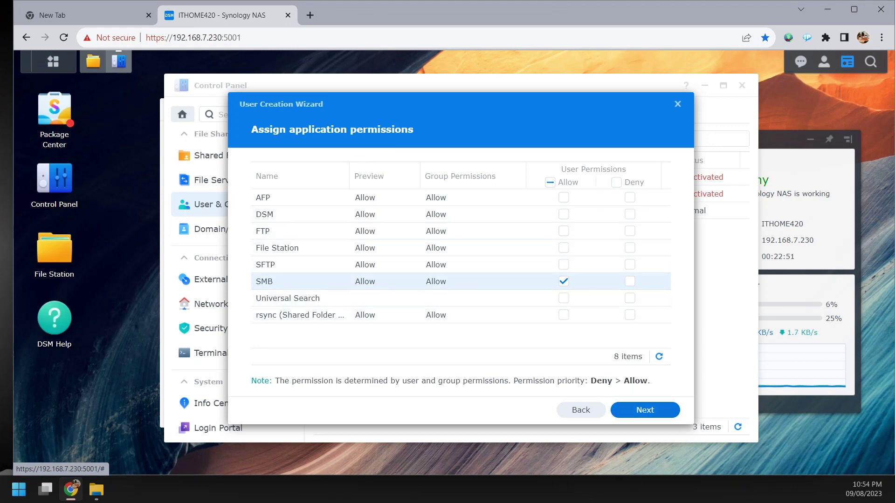
pyautogui.click(645, 410)
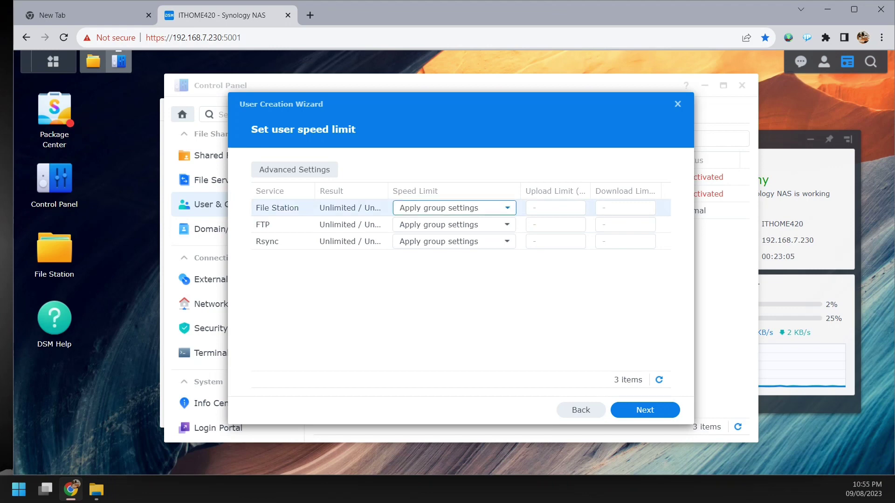
# - Open File Station's advanced speed-limit settings and cancel them without changes
pyautogui.click(508, 207)
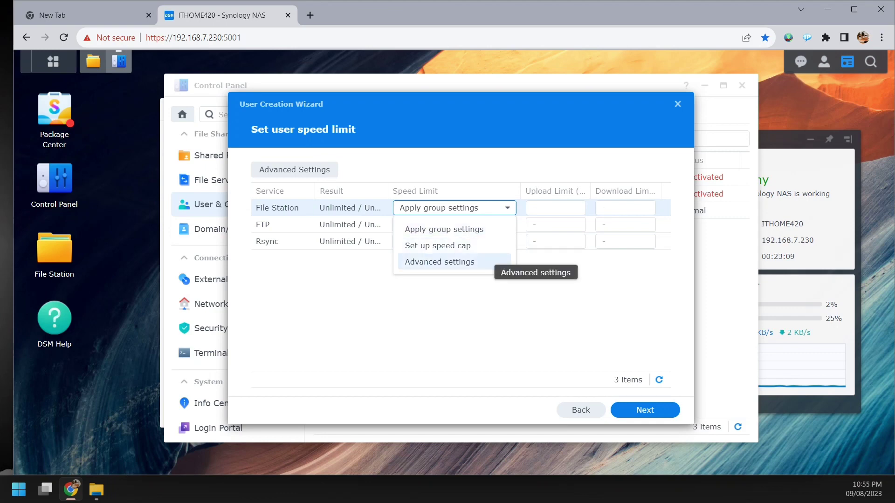
pyautogui.click(492, 262)
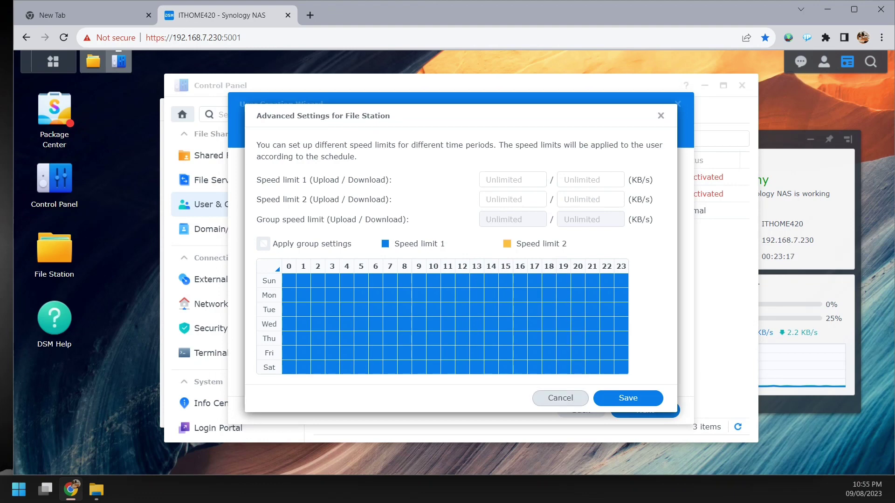
pyautogui.click(560, 398)
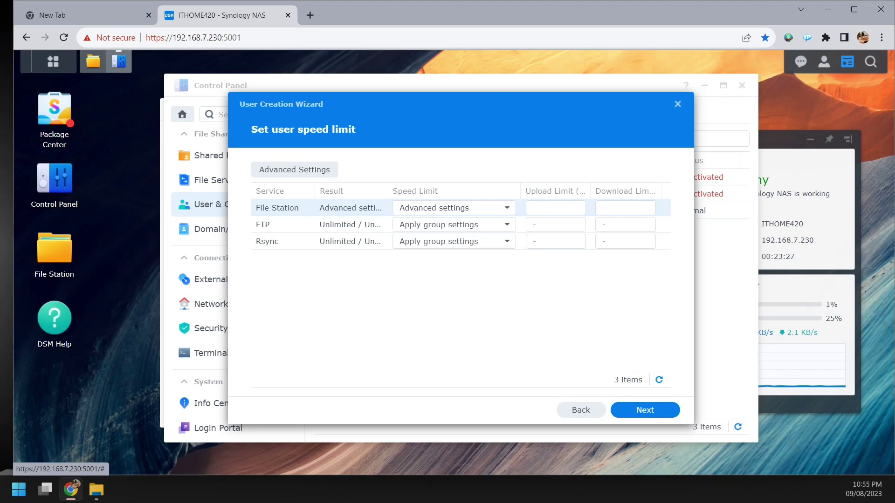
# - Set File Station's Speed Limit back to Apply group settings and continue to Confirm settings
pyautogui.click(556, 208)
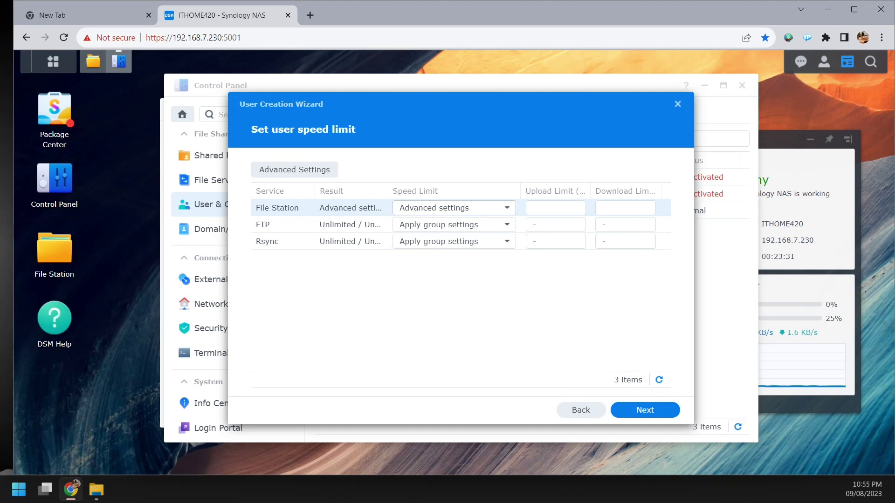
pyautogui.hotkey('shift', 'Tab')
pyautogui.press('Down')
pyautogui.press('Down')
pyautogui.press('Down')
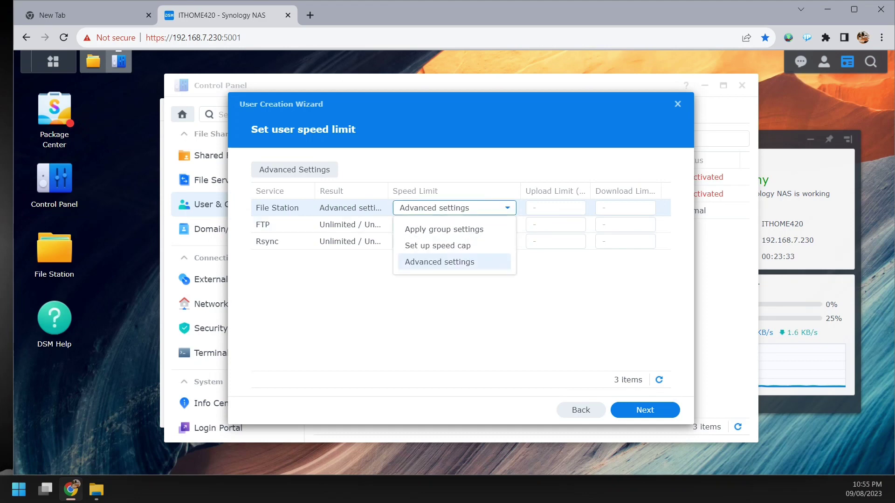
pyautogui.press('Return')
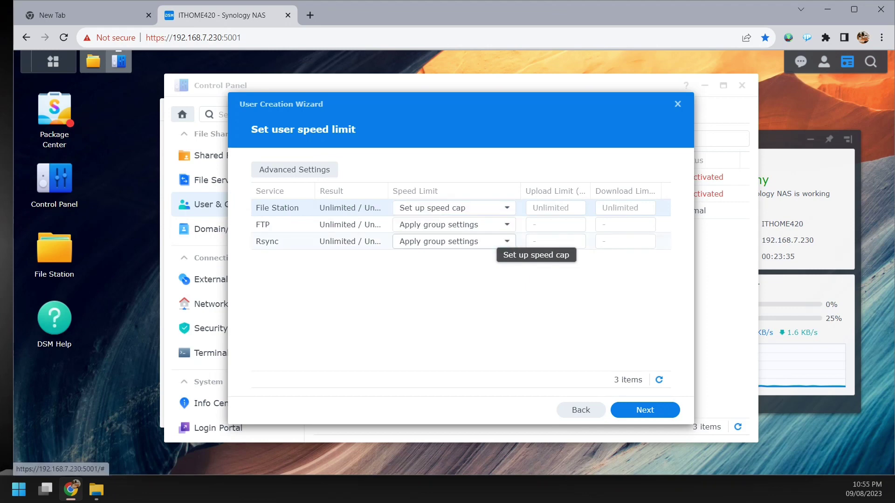
pyautogui.press('Tab')
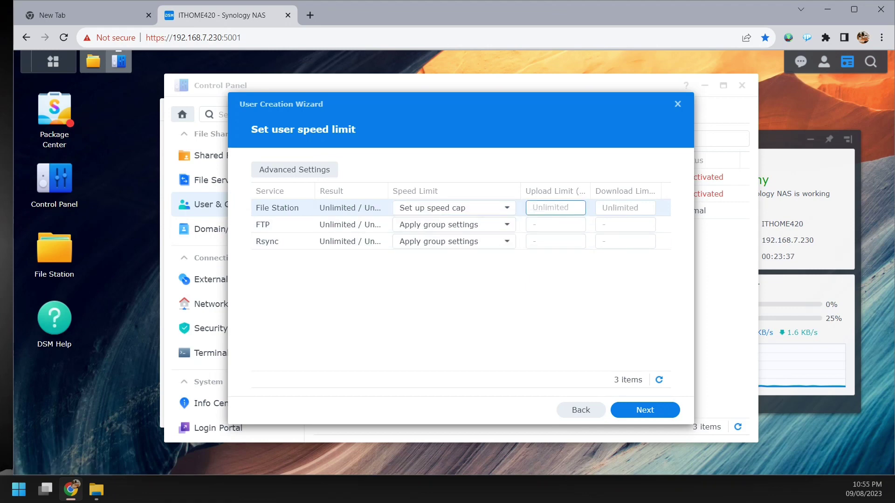
pyautogui.press('Tab')
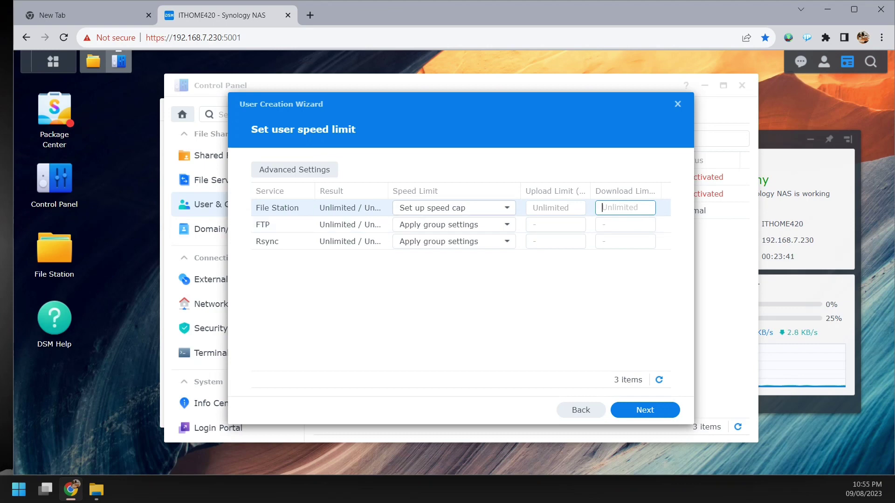
pyautogui.press('Tab')
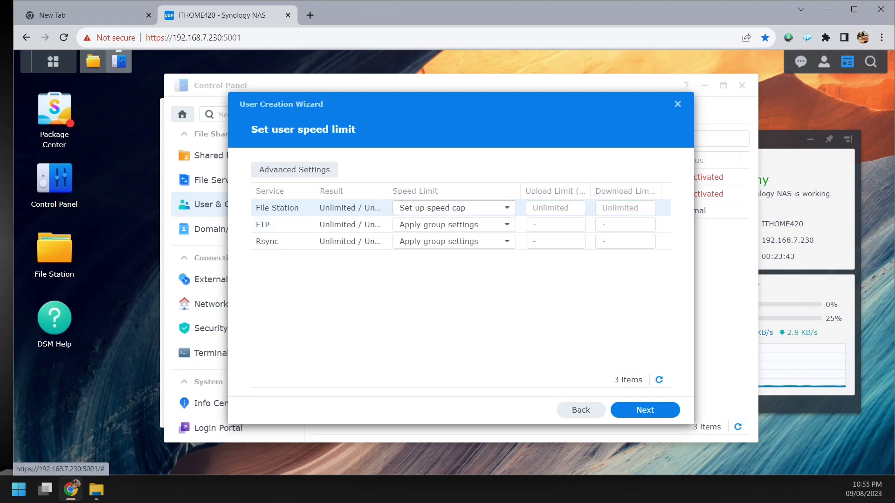
pyautogui.press('Tab')
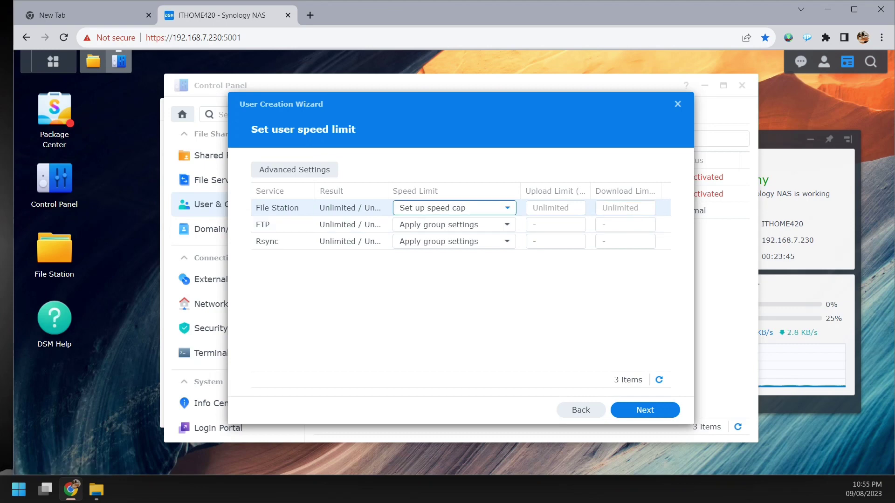
pyautogui.press('Down')
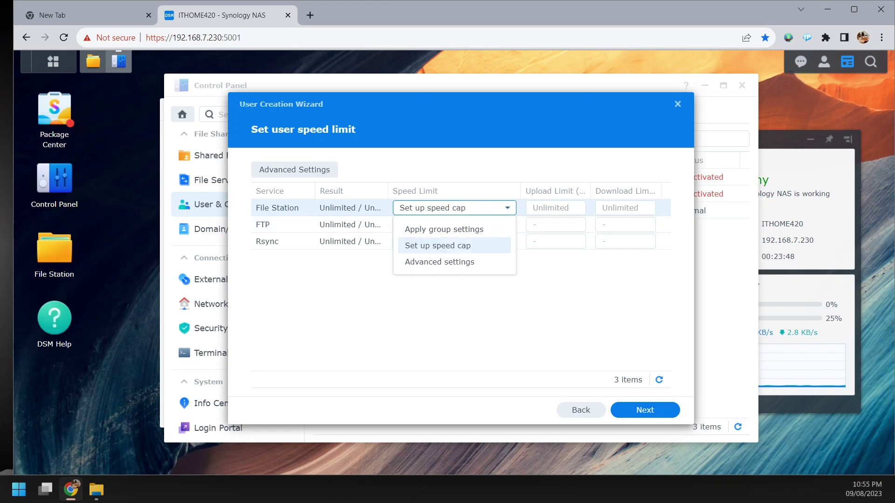
pyautogui.press('Up')
pyautogui.press('Return')
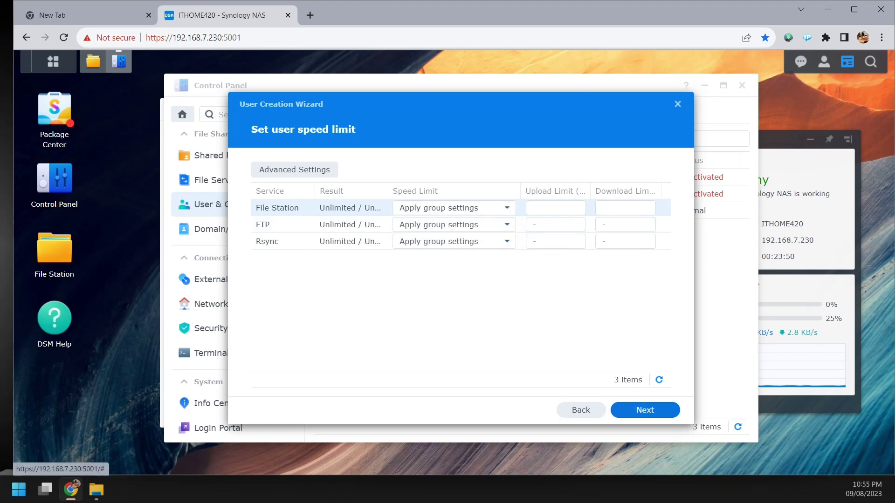
pyautogui.click(645, 411)
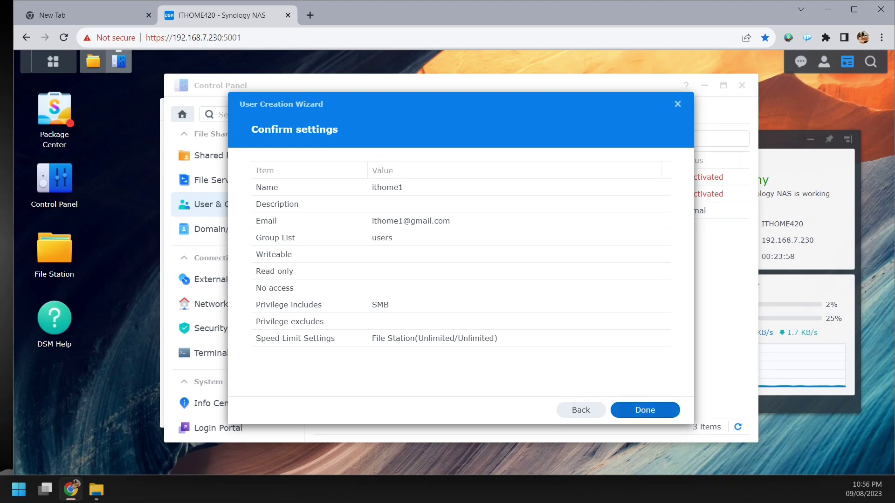
# - Create the new user account, then open it for editing from the user list
pyautogui.click(645, 411)
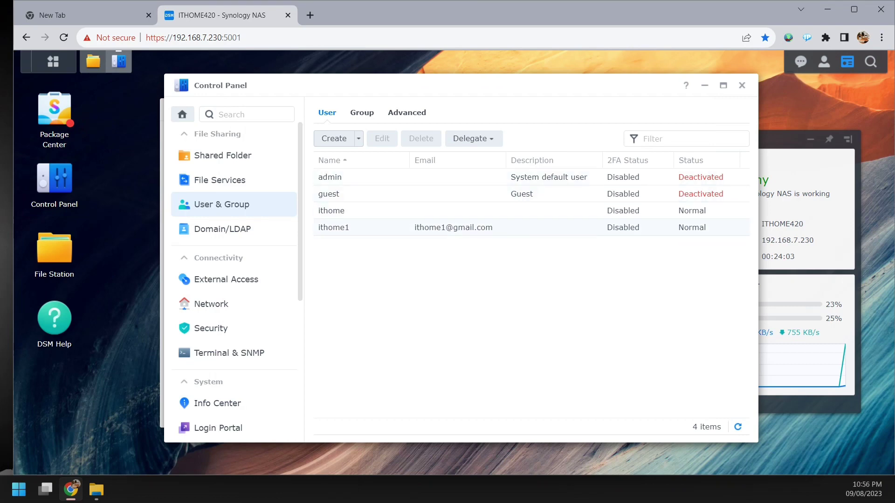
pyautogui.click(392, 227)
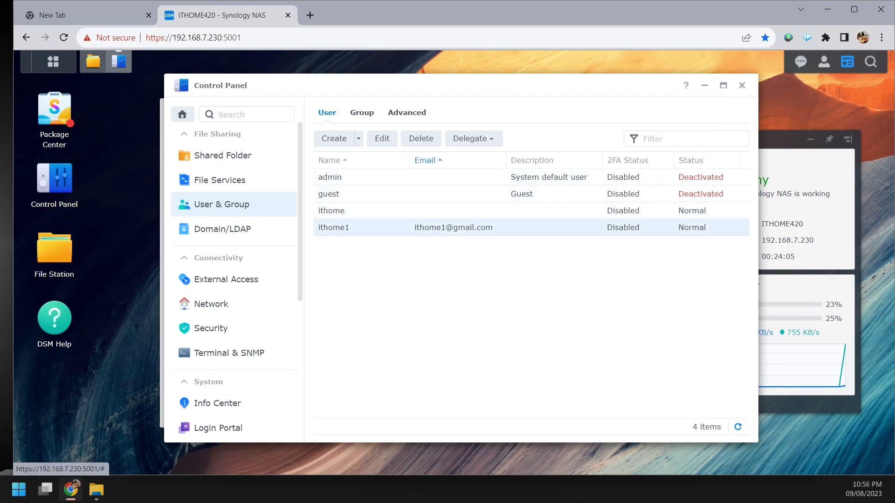
pyautogui.click(382, 138)
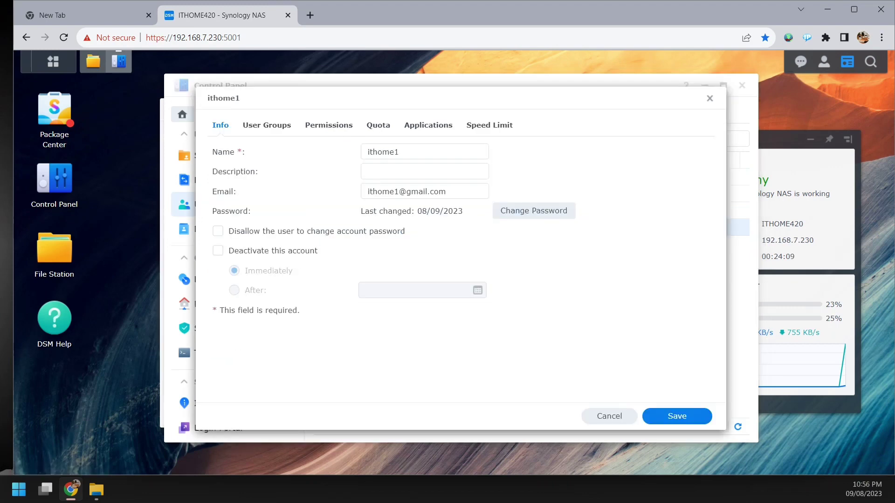
# - Review the user's groups, folder permissions, quota, applications and speed tabs, close unchanged, and show Groups
pyautogui.click(267, 125)
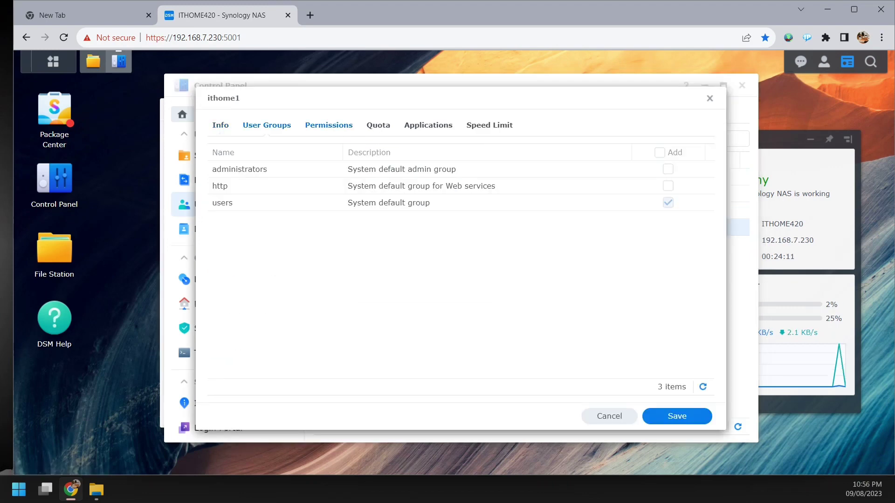
pyautogui.click(328, 125)
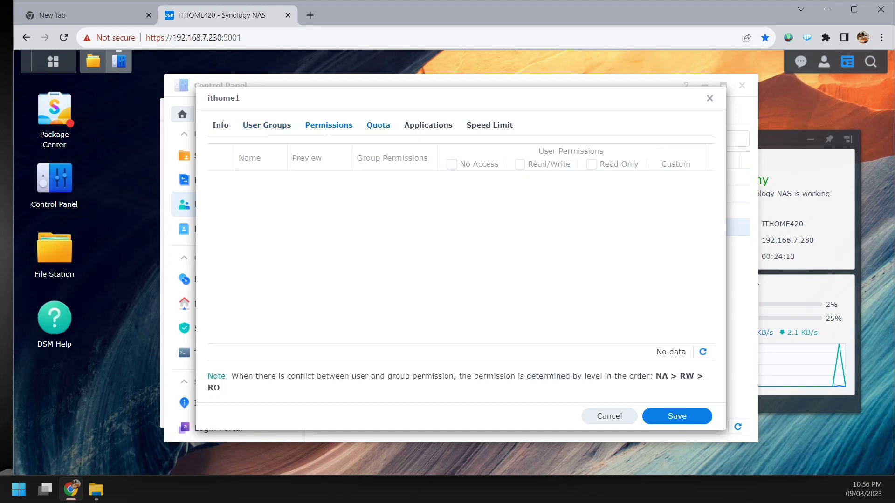
pyautogui.click(378, 125)
pyautogui.click(428, 125)
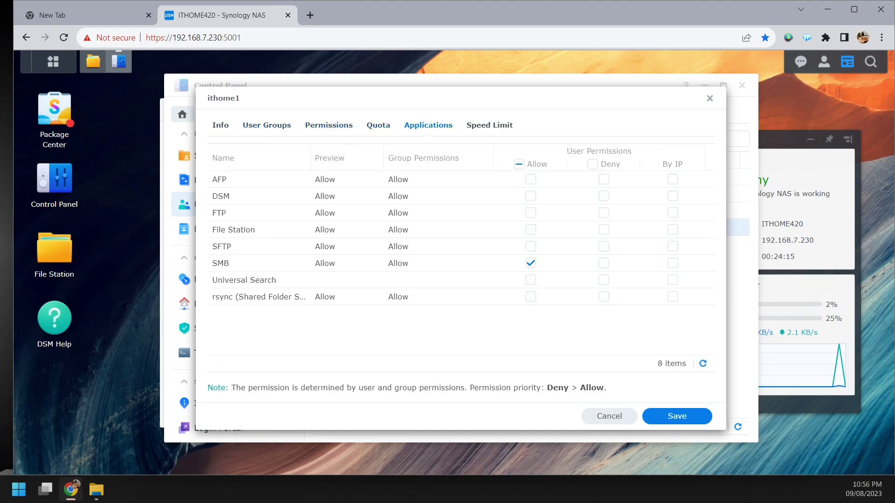
pyautogui.click(489, 125)
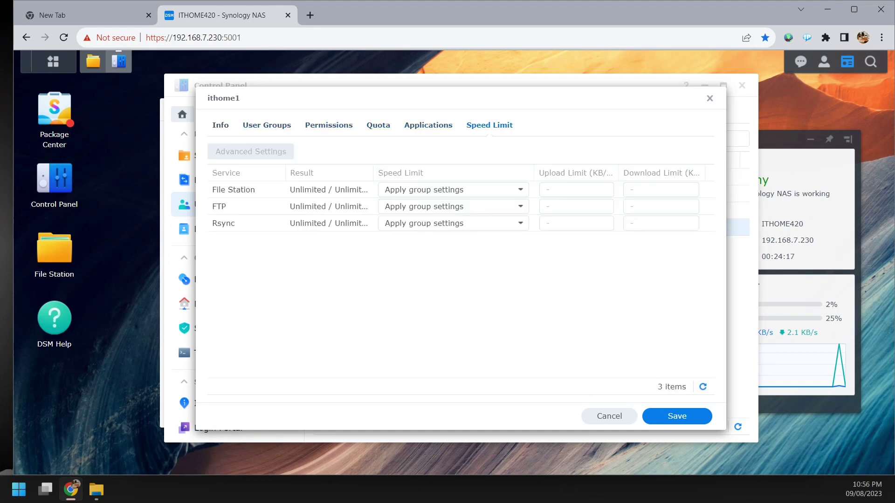
pyautogui.click(221, 125)
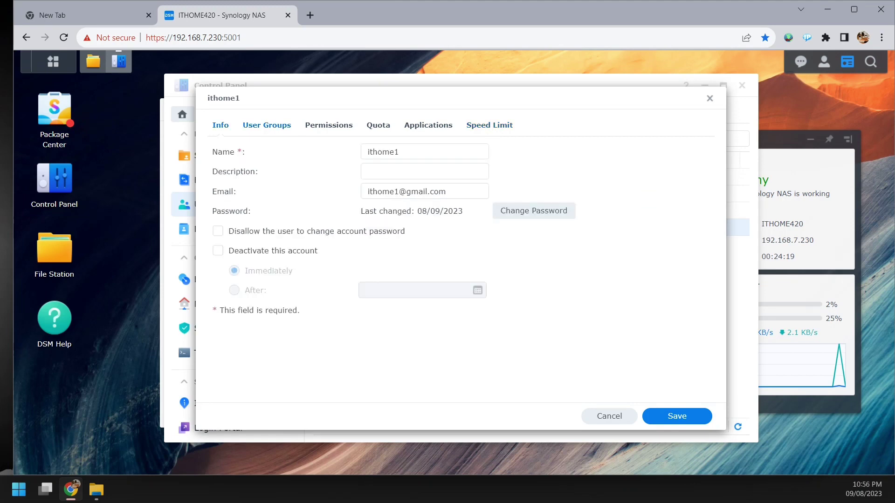
pyautogui.click(610, 416)
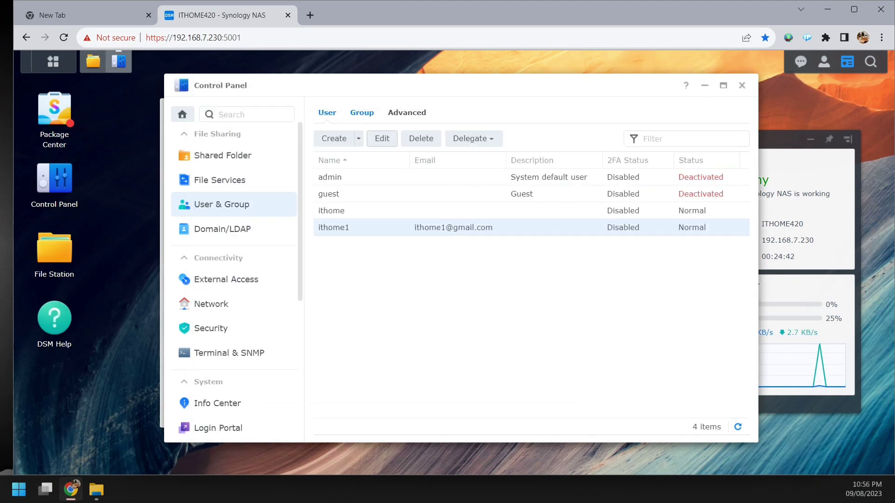
pyautogui.click(362, 113)
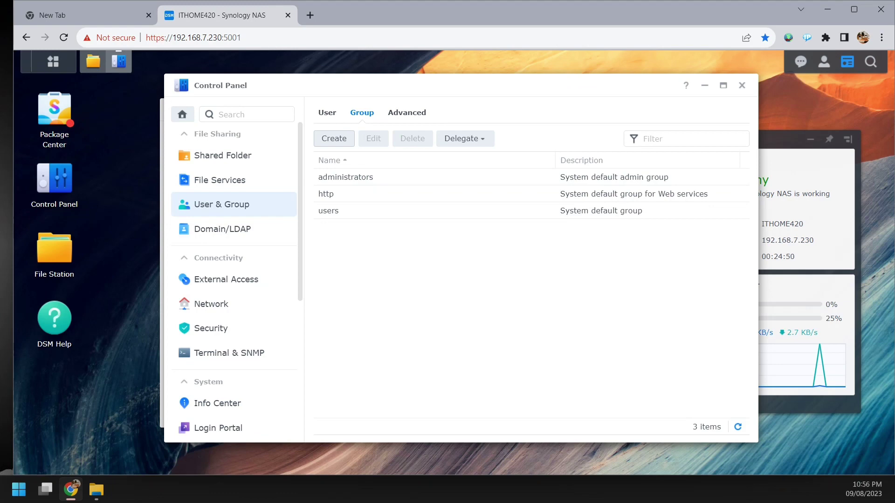
# - Start a new group named 'IT' with the description 'IT Department'
pyautogui.click(333, 139)
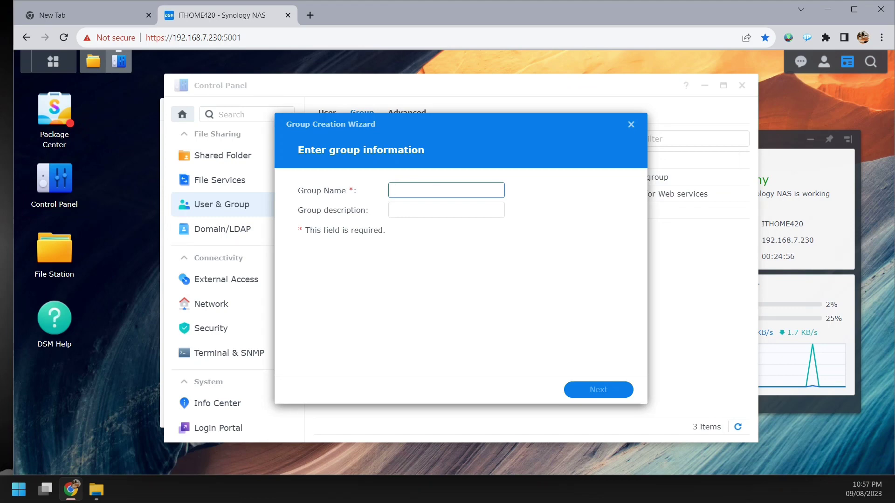
pyautogui.write('IT')
pyautogui.click(447, 210)
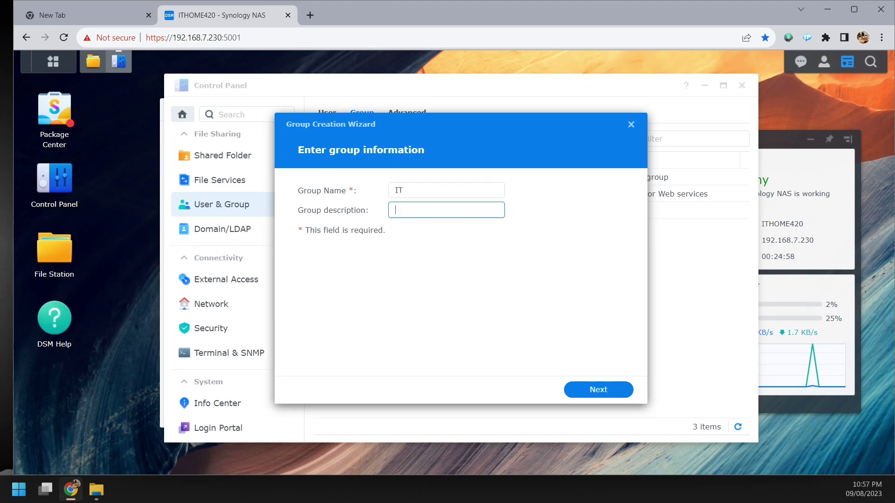
pyautogui.write('IT Department')
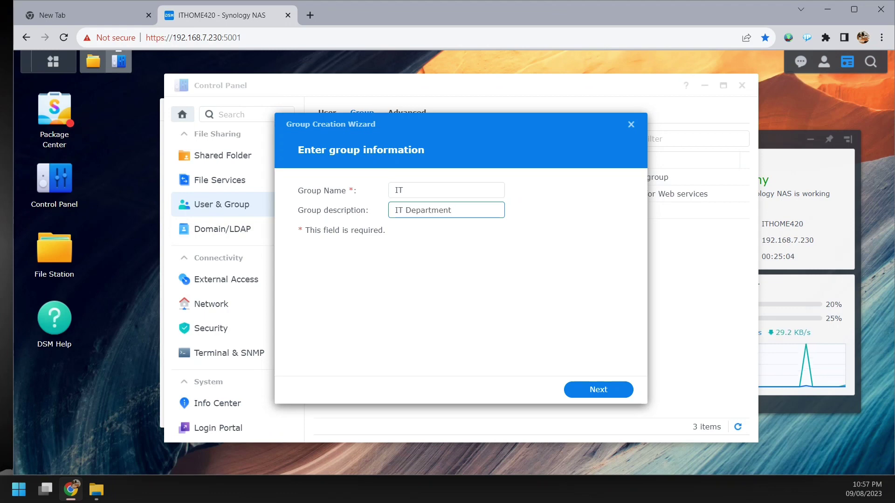
pyautogui.press('Return')
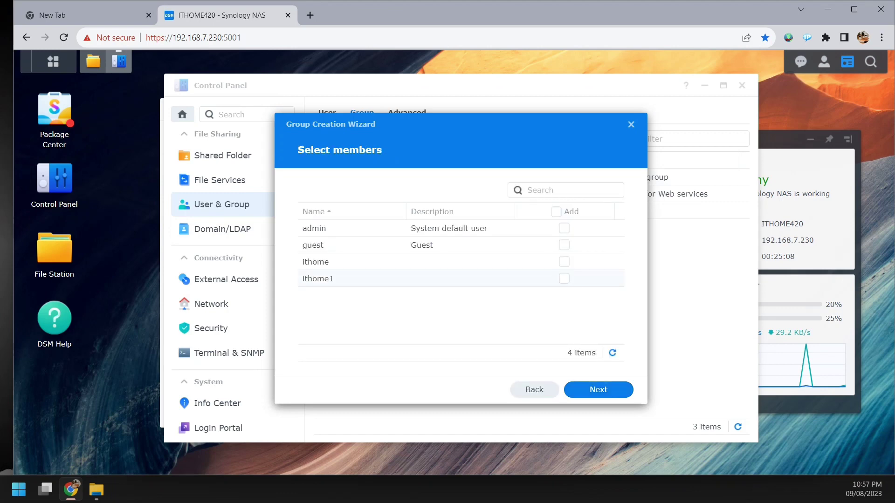
# - Add both users as IT members and keep default folder permissions and quota
pyautogui.click(564, 278)
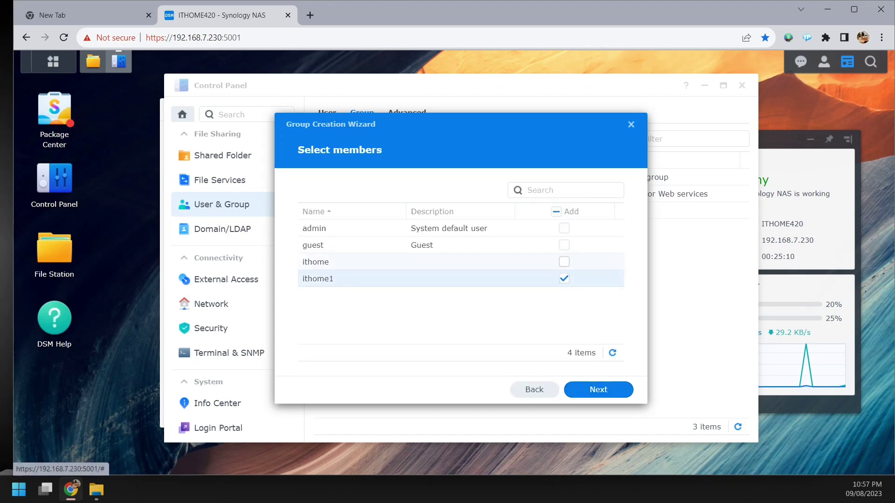
pyautogui.click(564, 261)
pyautogui.click(599, 390)
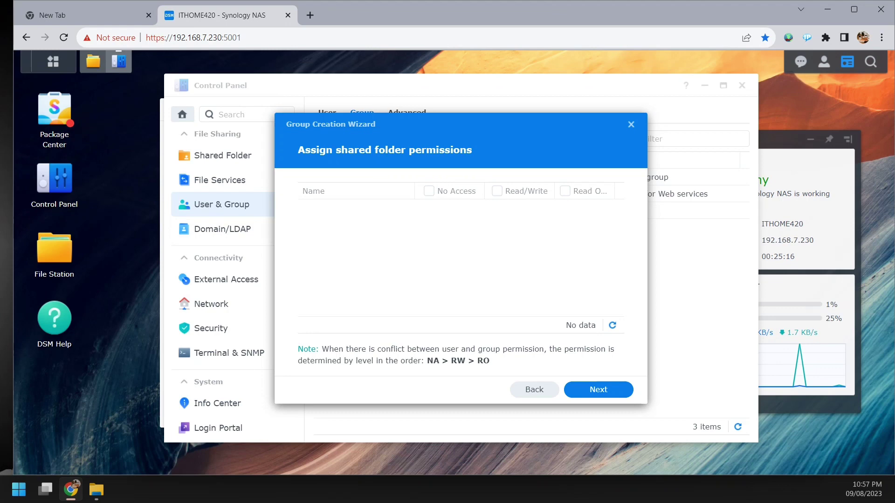
pyautogui.click(599, 390)
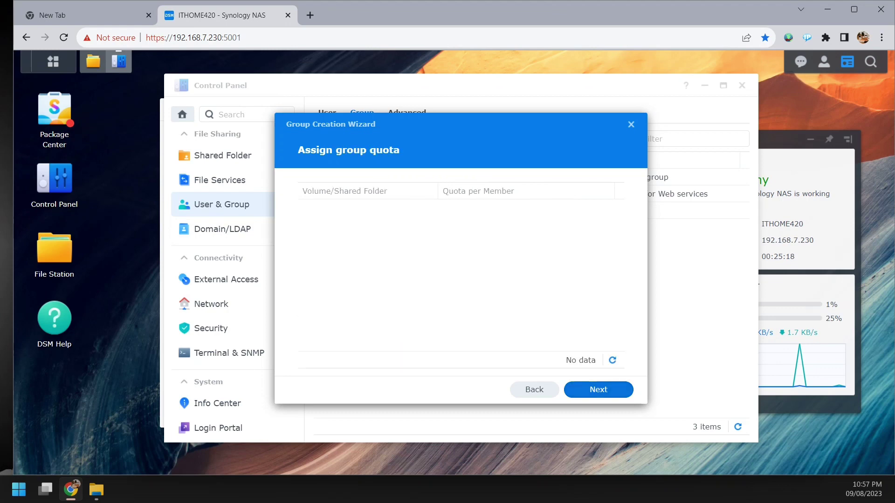
pyautogui.click(598, 389)
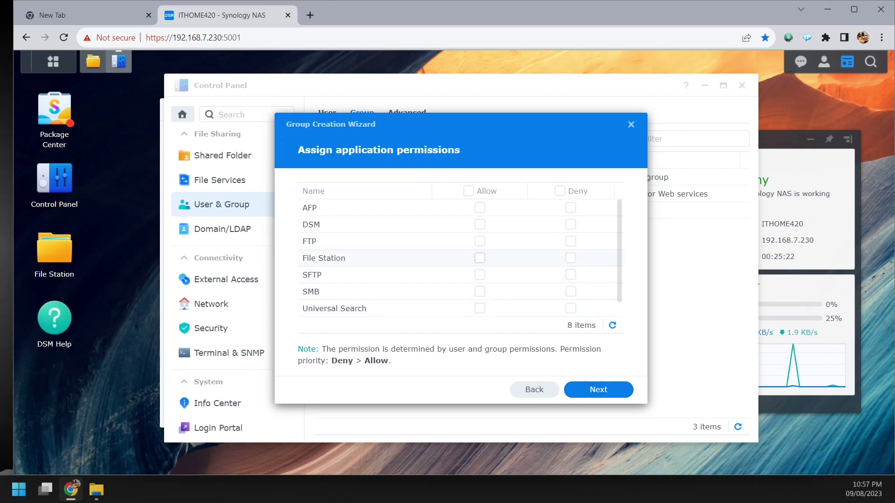
# - Allow File Station and SMB for IT, keep default speed limits, and create the group
pyautogui.click(480, 258)
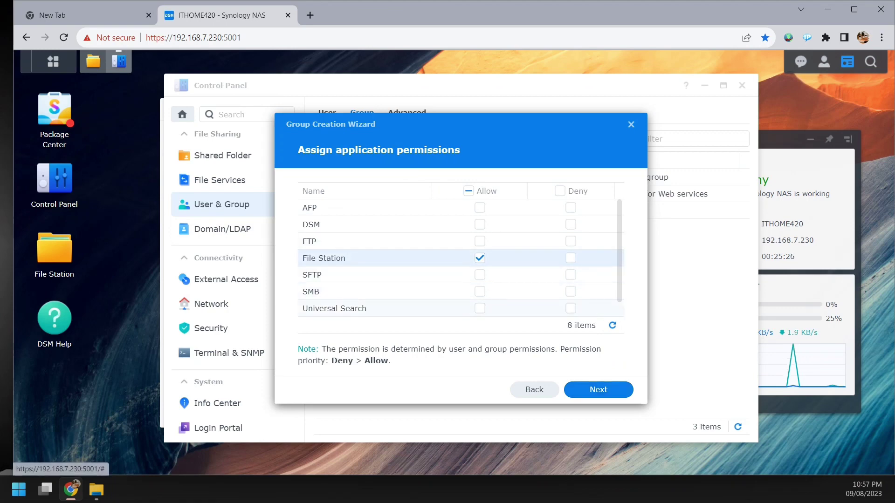
pyautogui.click(479, 291)
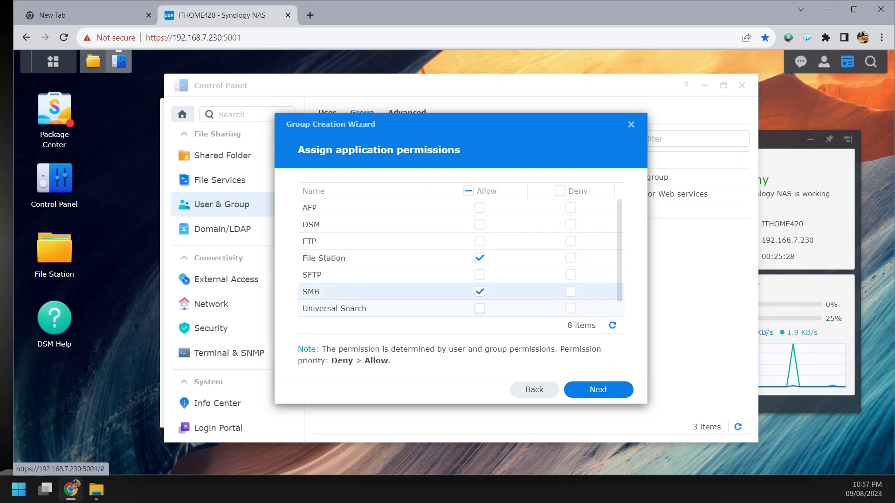
pyautogui.click(598, 389)
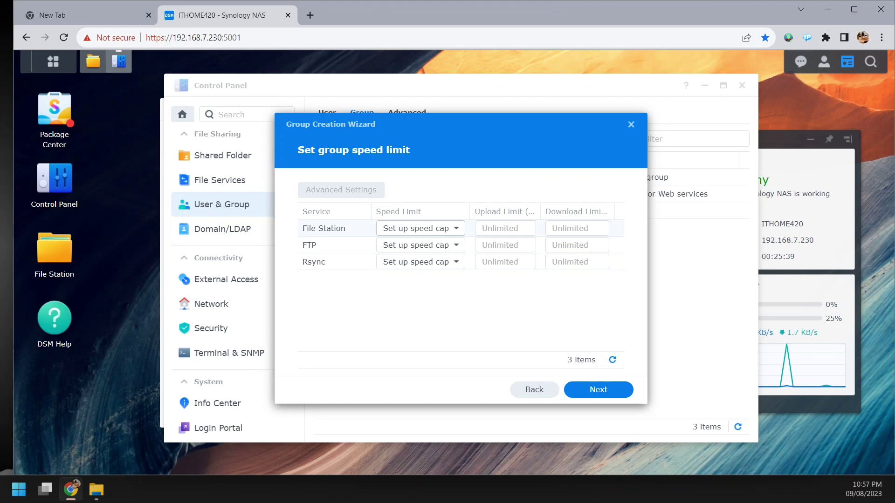
pyautogui.click(598, 390)
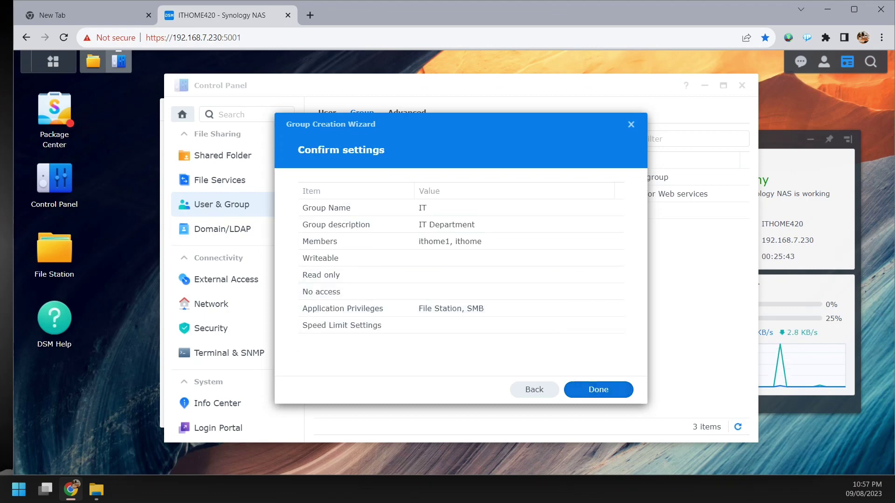
pyautogui.click(599, 389)
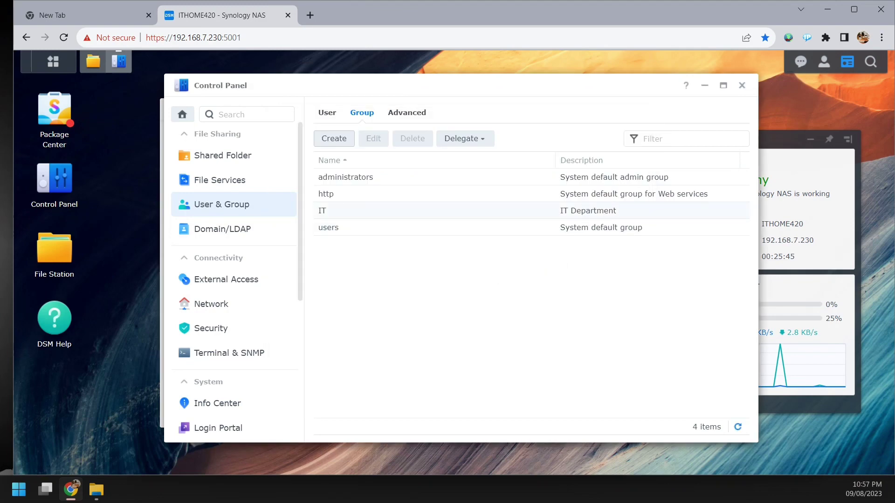
# - Edit the last user to allow File Station under Applications, save it, and show the groups
pyautogui.click(327, 112)
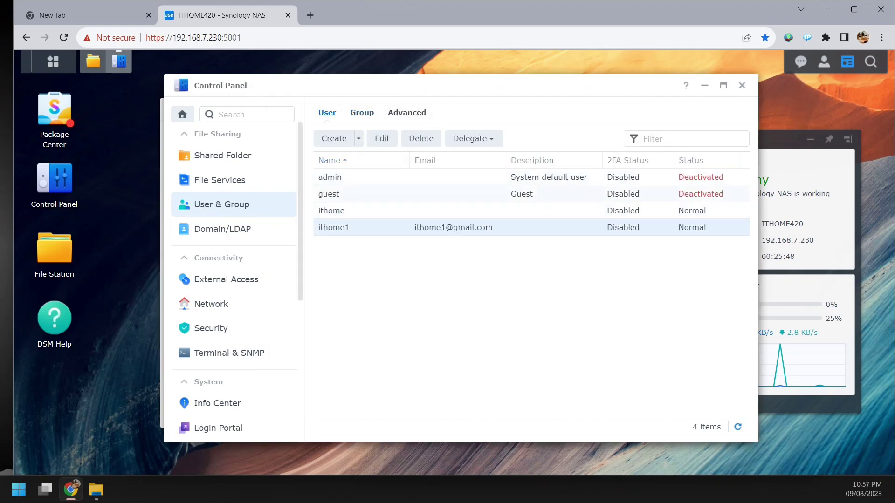
pyautogui.click(382, 138)
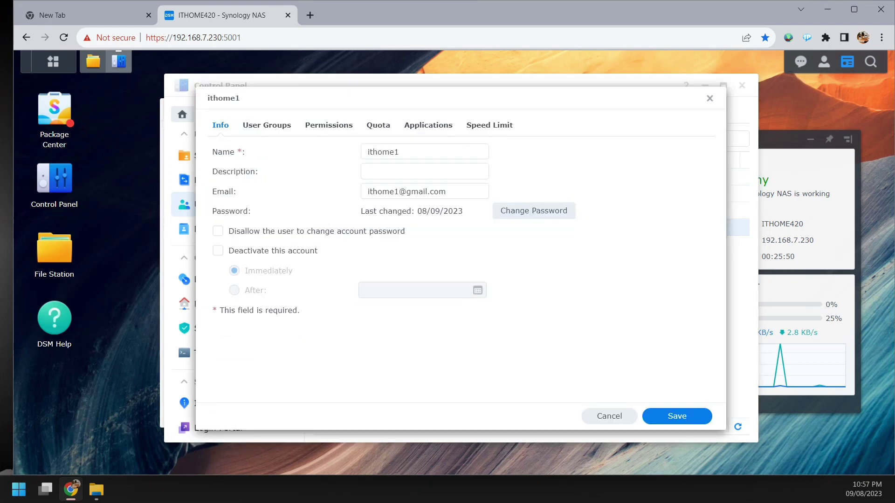
pyautogui.click(266, 125)
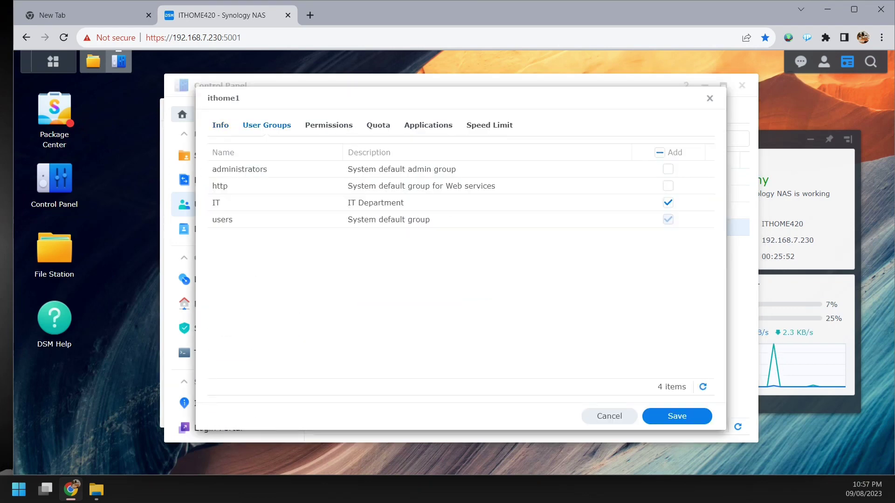
pyautogui.click(329, 125)
pyautogui.click(379, 125)
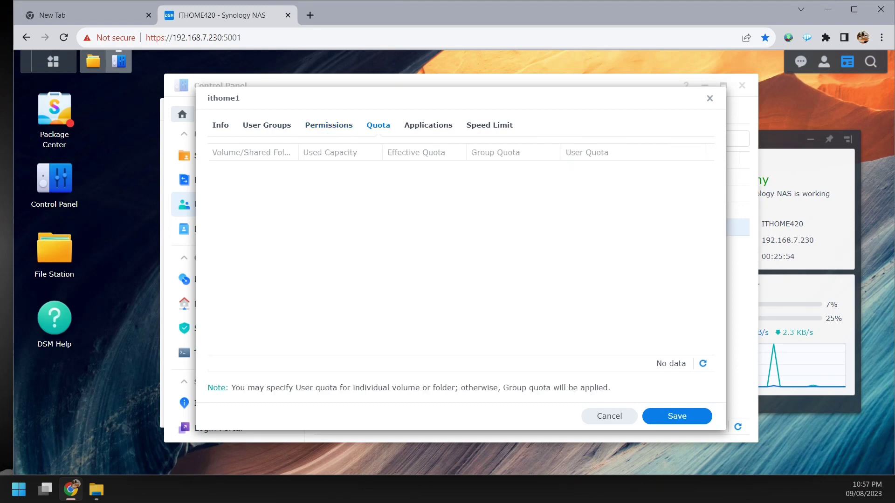
pyautogui.click(428, 125)
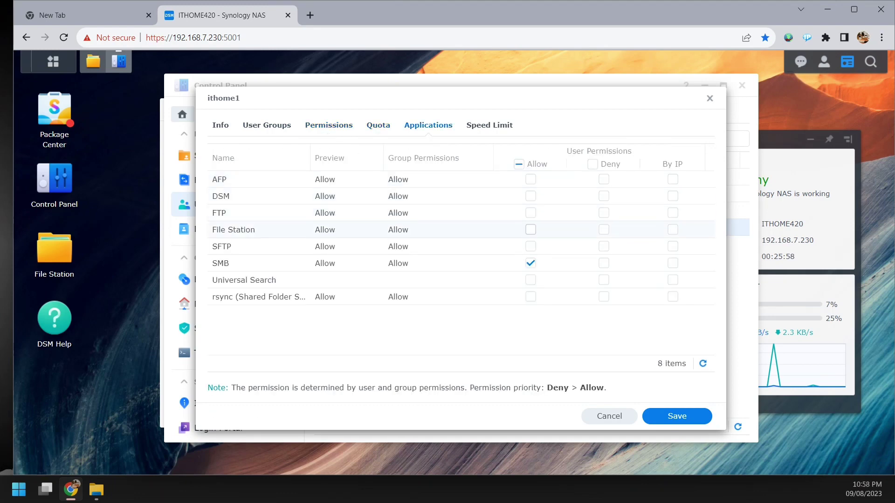
pyautogui.click(530, 230)
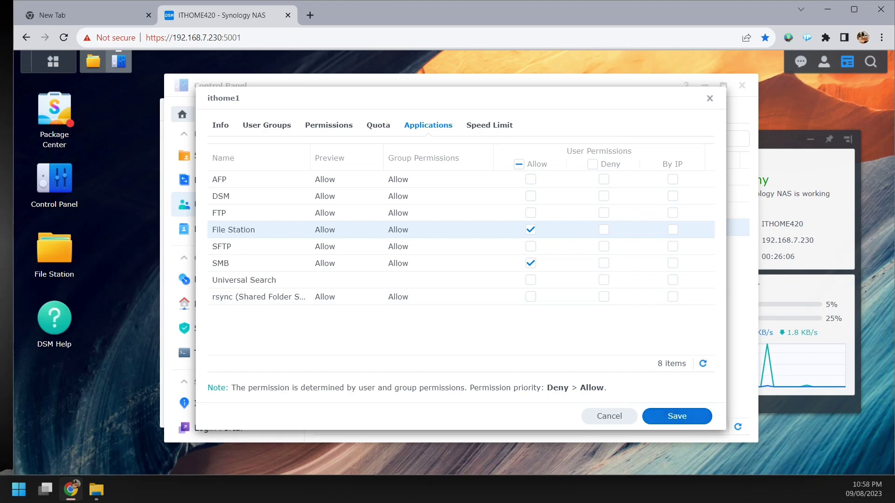
pyautogui.click(677, 417)
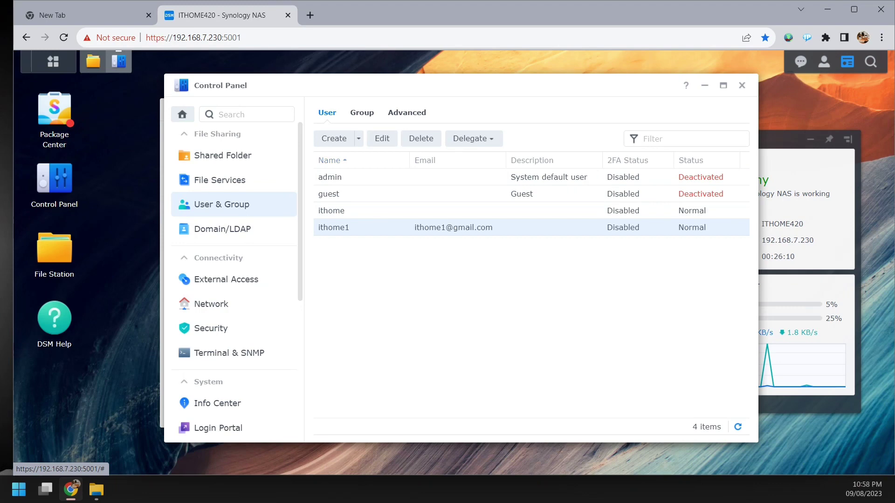
pyautogui.click(362, 113)
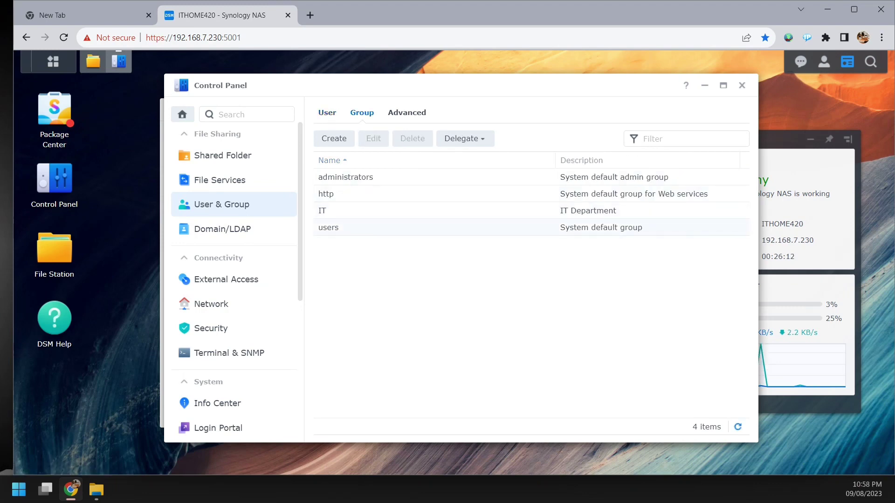
pyautogui.click(407, 113)
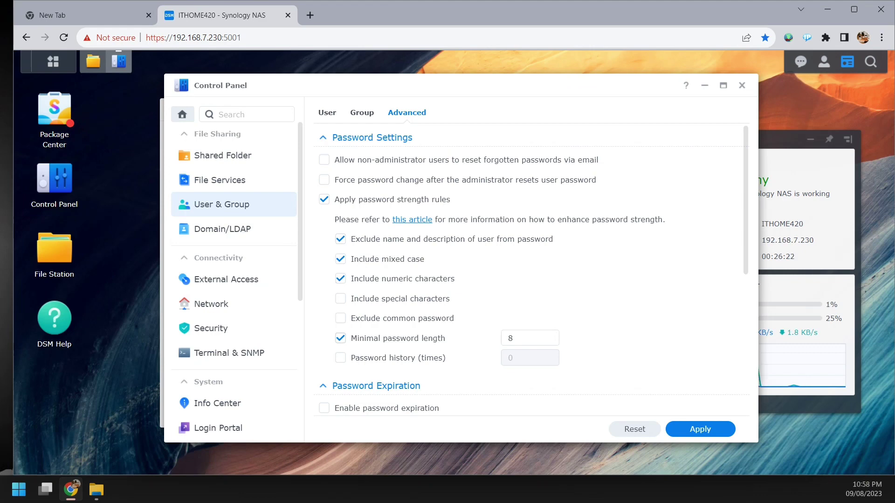
pyautogui.doubleClick(513, 338)
pyautogui.click(513, 338)
pyautogui.scroll(-5, 527, 270)
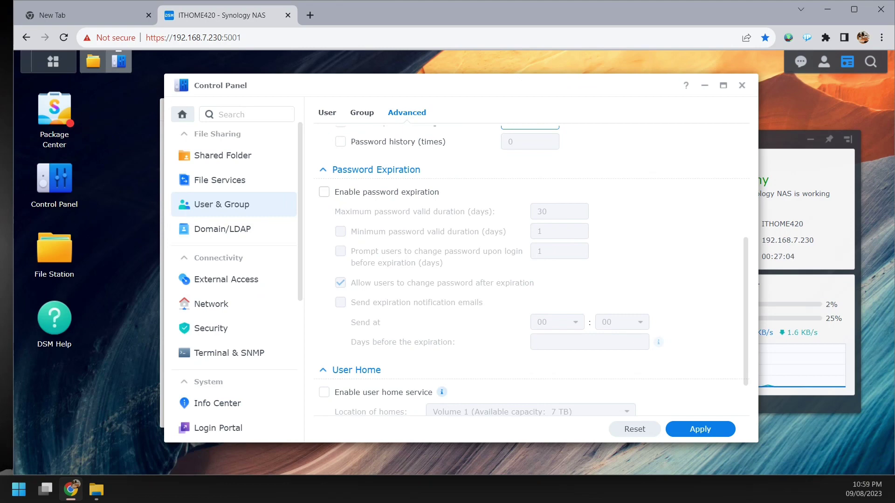
pyautogui.click(324, 192)
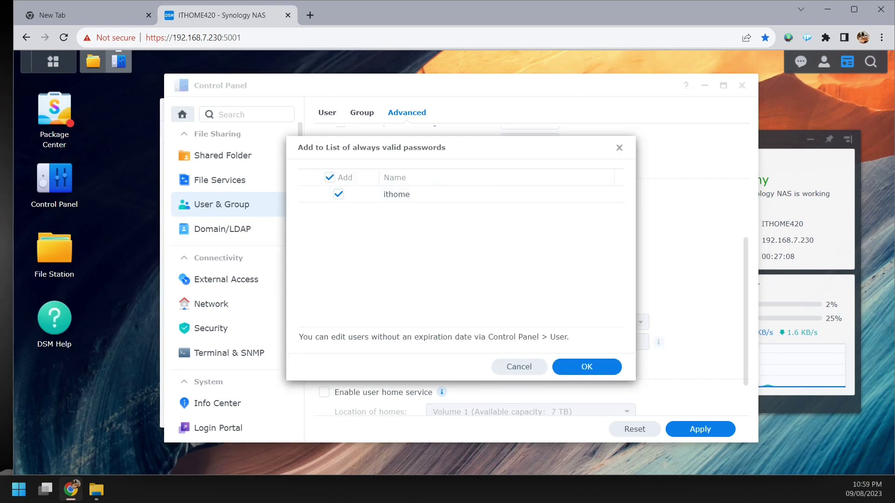
pyautogui.click(519, 367)
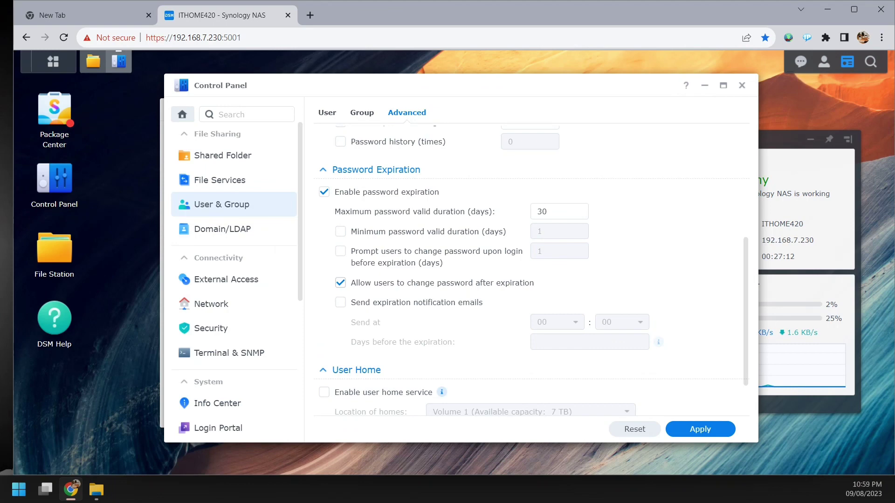
pyautogui.click(324, 192)
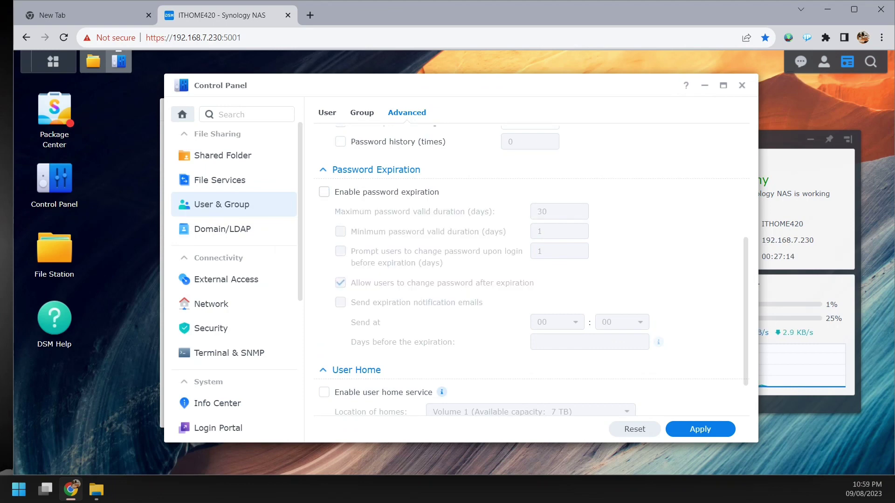
pyautogui.scroll(-1, 527, 270)
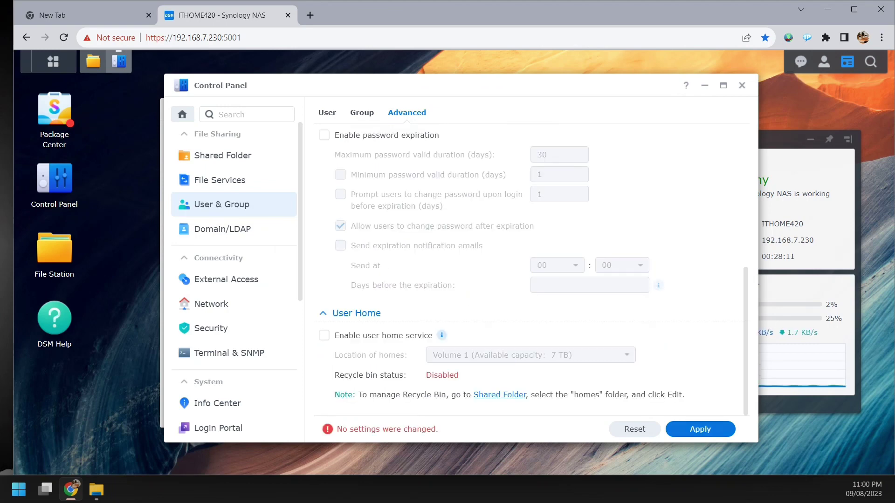
pyautogui.click(362, 112)
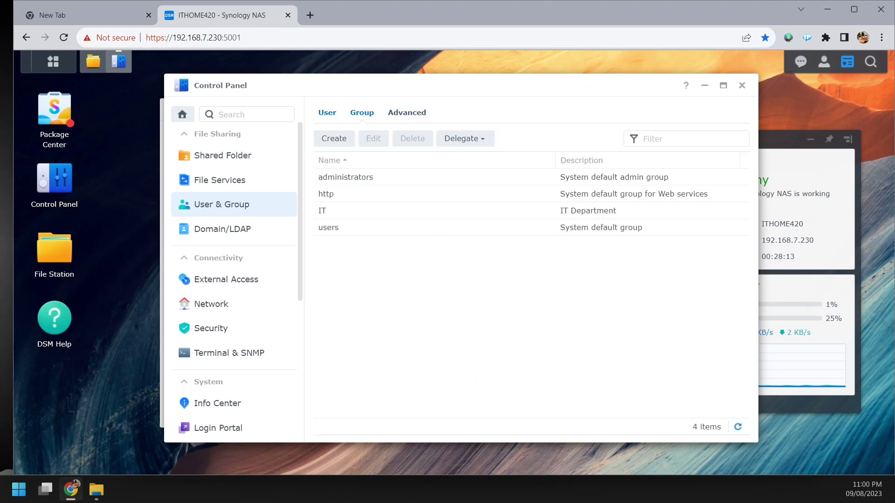
# - Go to Shared Folder and launch Create Shared Folder from the Create menu
pyautogui.click(327, 112)
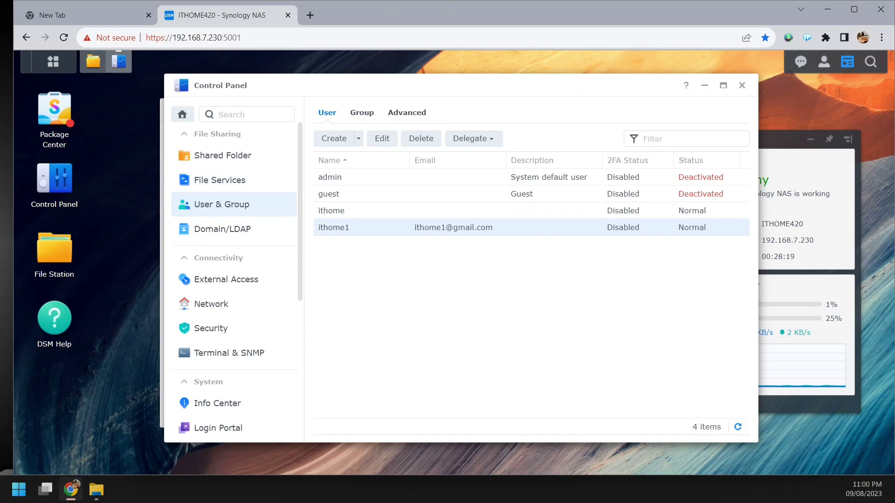
pyautogui.click(223, 156)
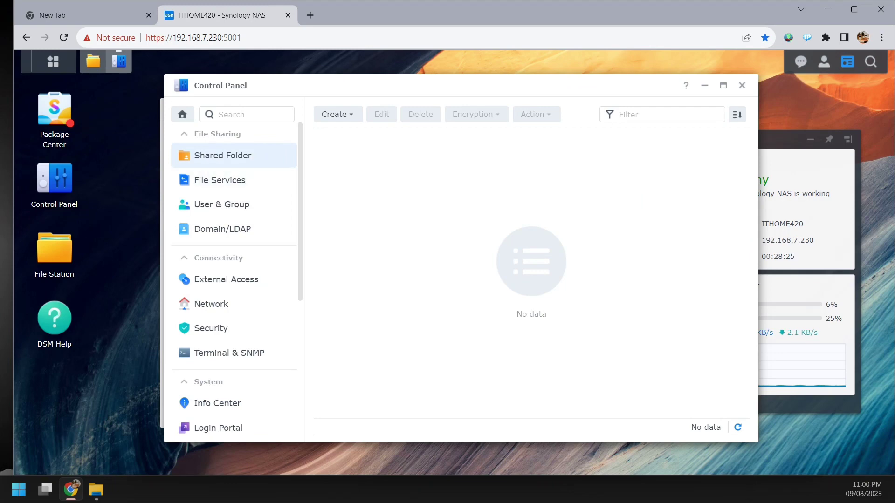
pyautogui.click(337, 114)
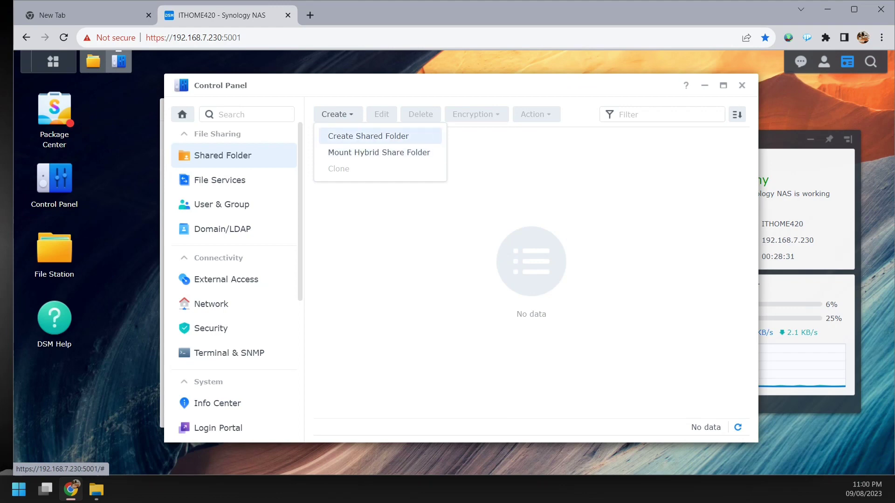
pyautogui.click(368, 136)
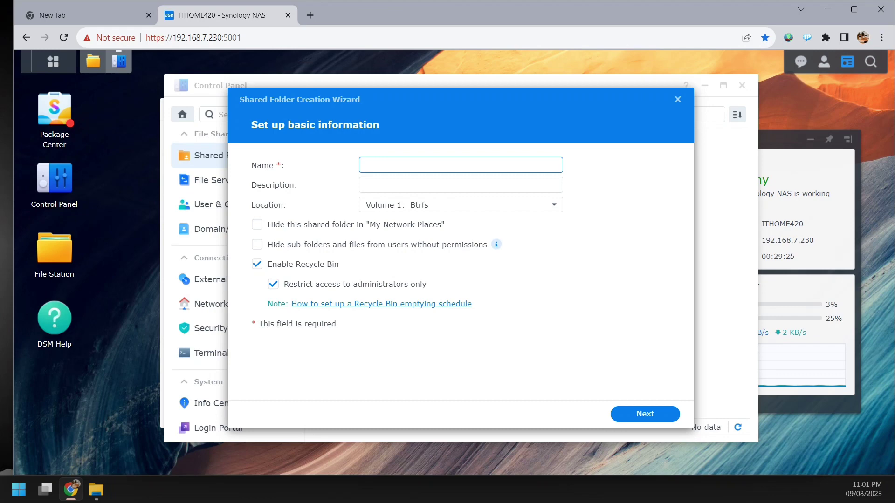
# - Name the shared folder 'Videos' on Volume 1: Btrfs and continue to encryption
pyautogui.write('Videos')
pyautogui.press('Tab')
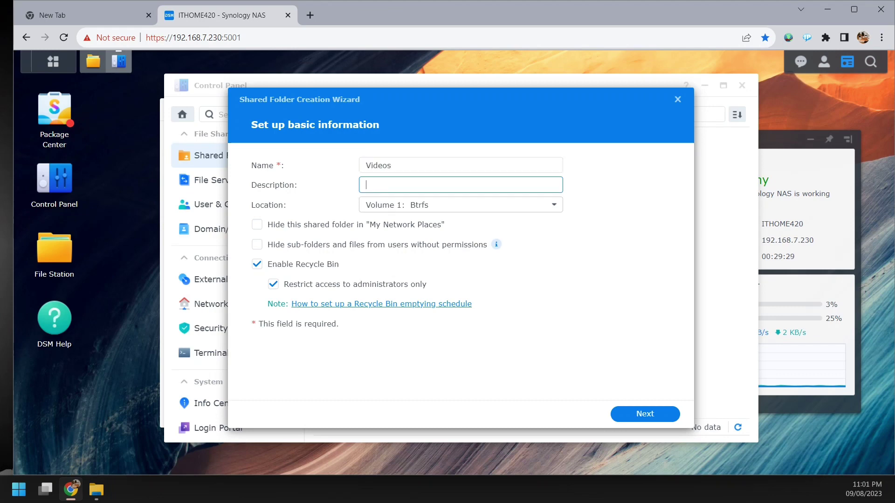
pyautogui.press('Tab')
pyautogui.press('Down')
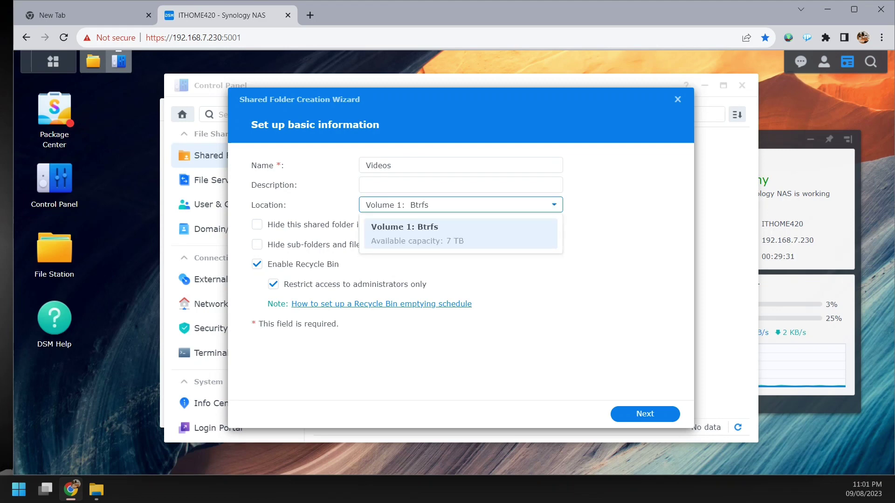
pyautogui.press('Return')
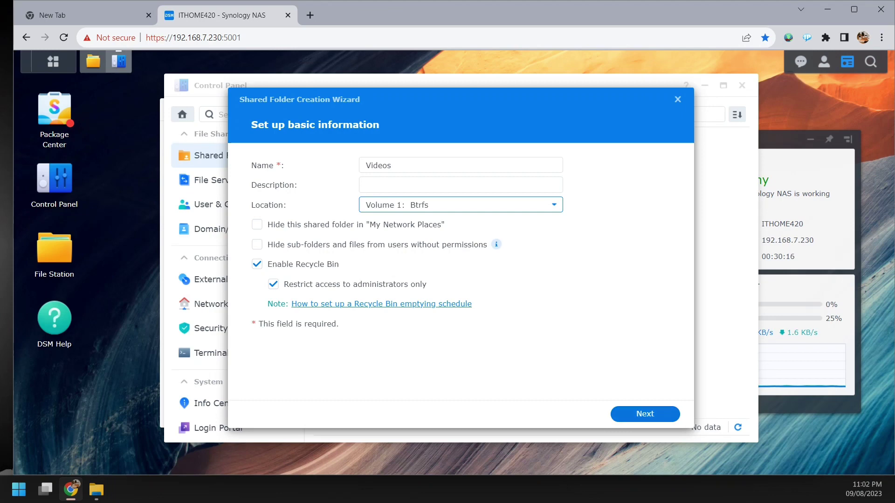
pyautogui.click(645, 414)
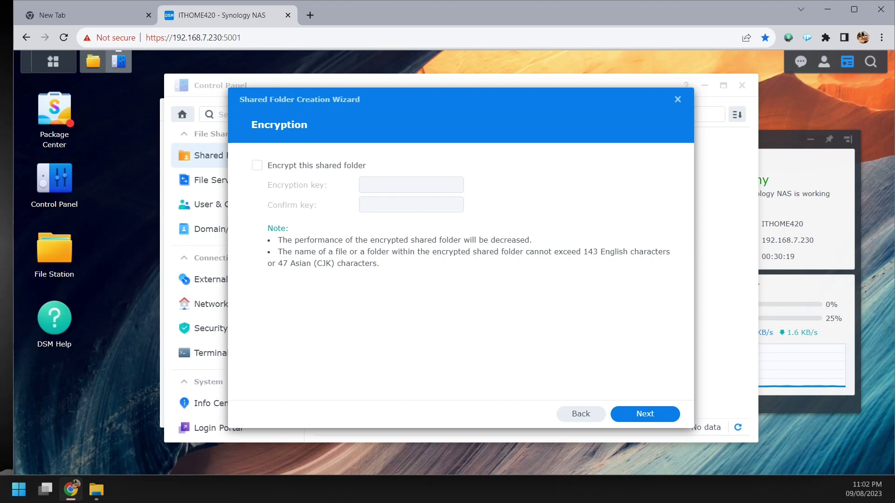
# - Skip encryption and enable a 1 TB shared folder quota on Videos
pyautogui.click(645, 414)
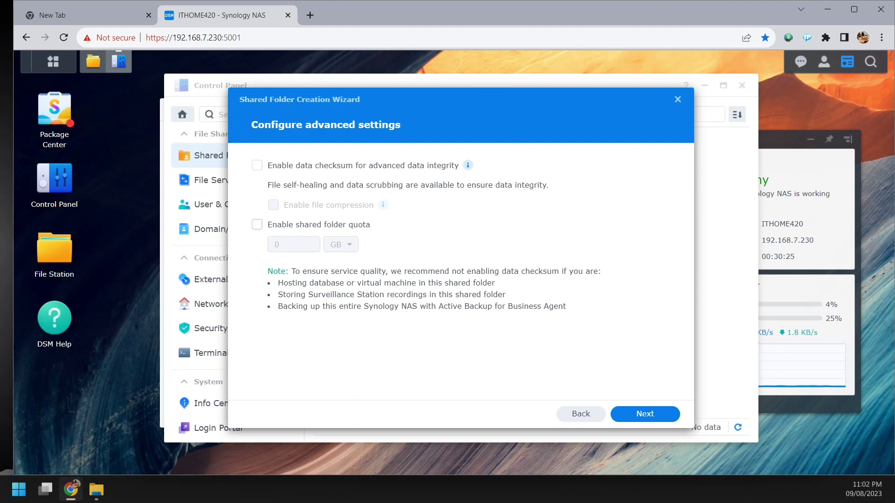
pyautogui.click(257, 225)
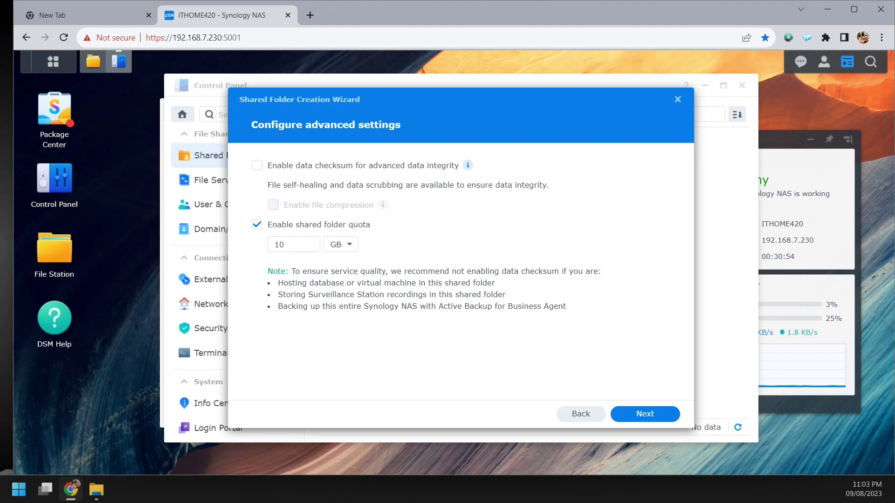
pyautogui.doubleClick(279, 244)
pyautogui.write('1')
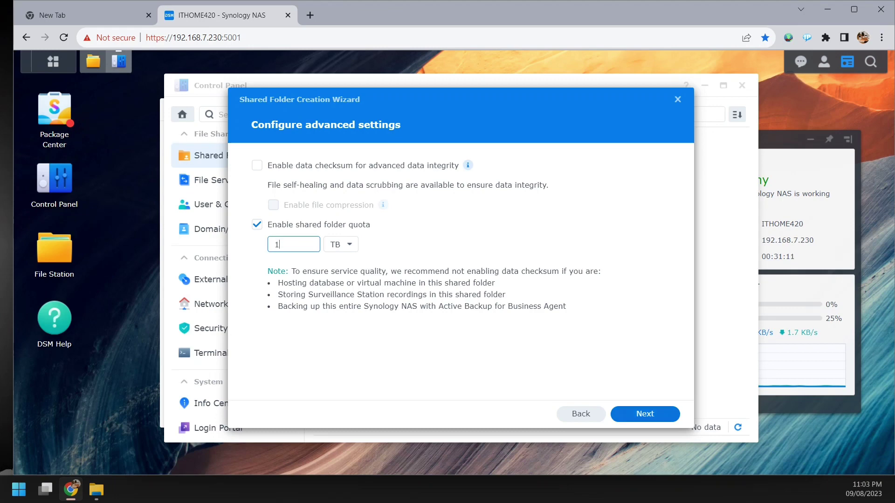
pyautogui.click(645, 414)
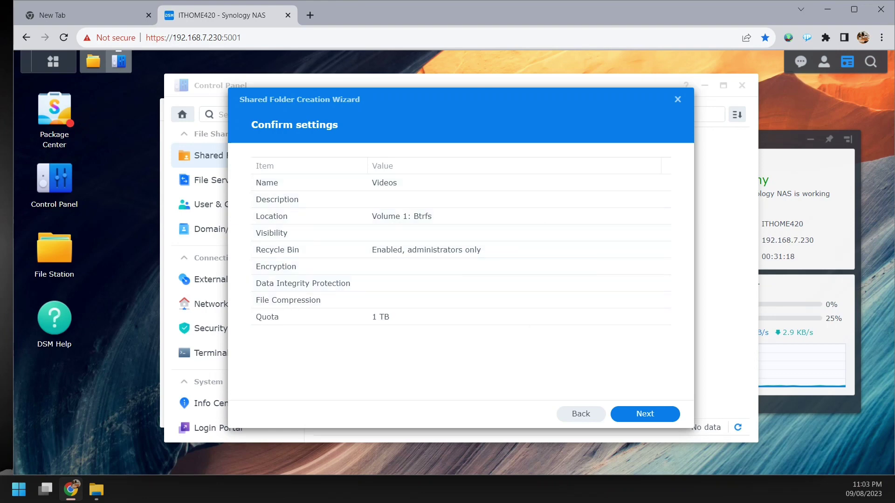
# - Confirm the Videos folder settings and proceed to Configure user permissions
pyautogui.click(645, 414)
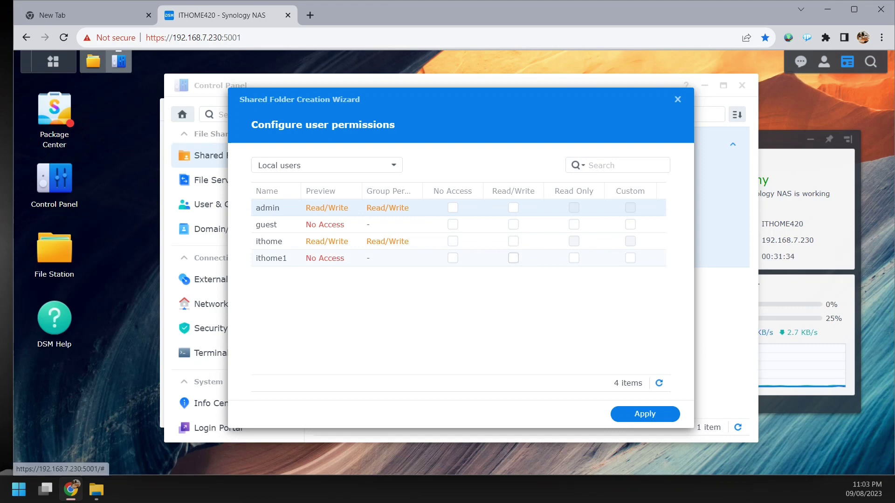
# - Grant Read/Write on Videos to ithome1, ithome and the IT group, then apply
pyautogui.click(513, 257)
pyautogui.click(514, 241)
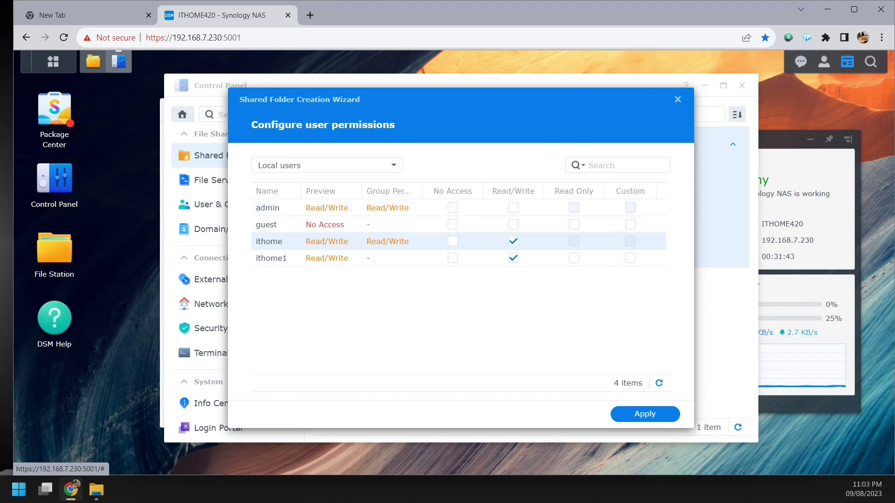
pyautogui.click(394, 166)
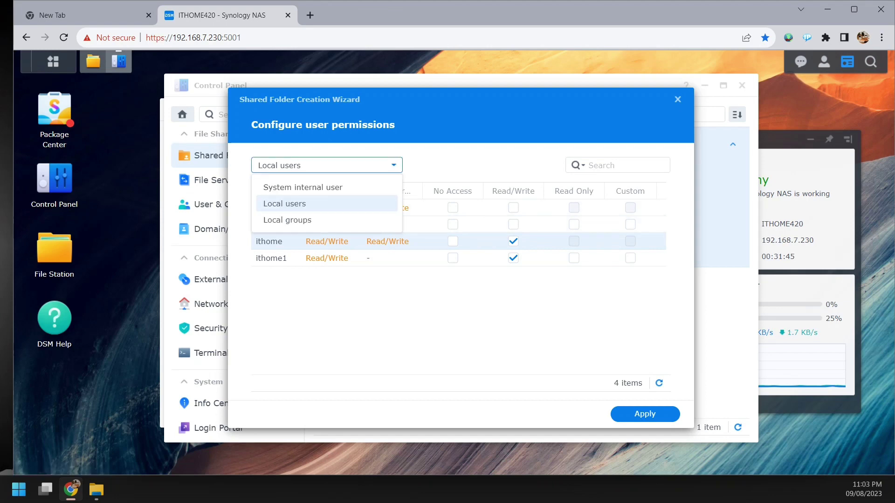
pyautogui.click(287, 220)
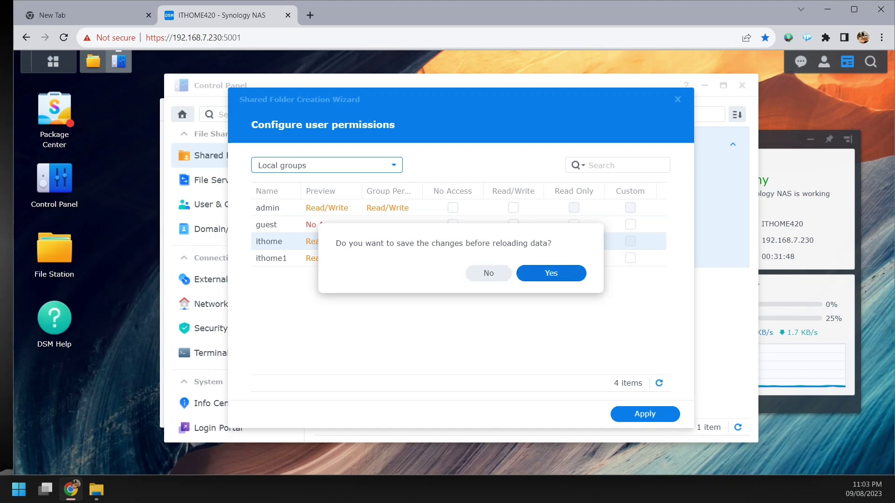
pyautogui.click(551, 273)
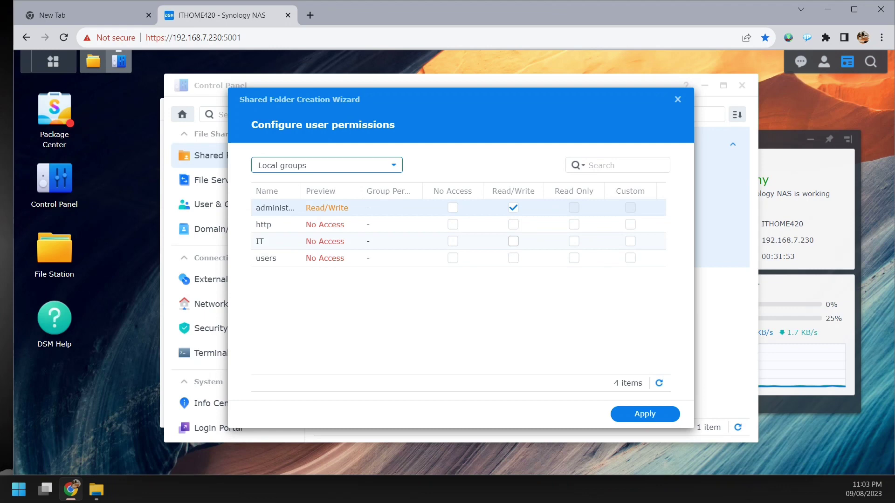
pyautogui.click(513, 241)
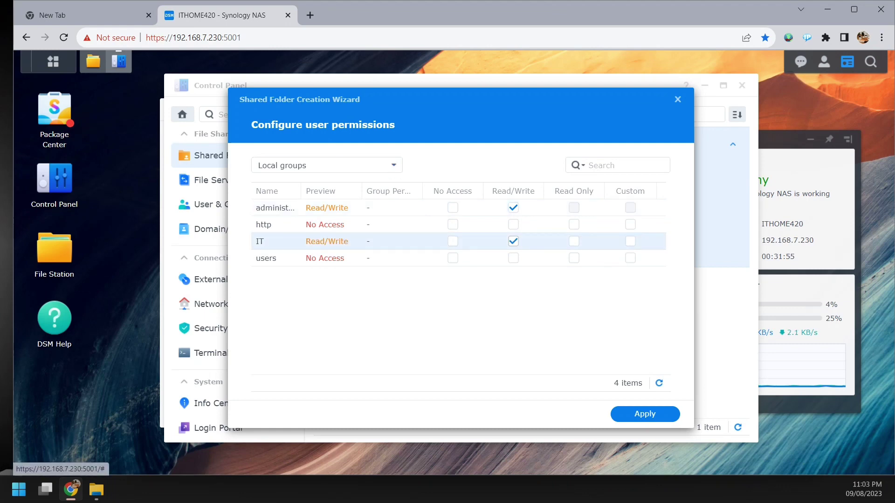
pyautogui.click(645, 414)
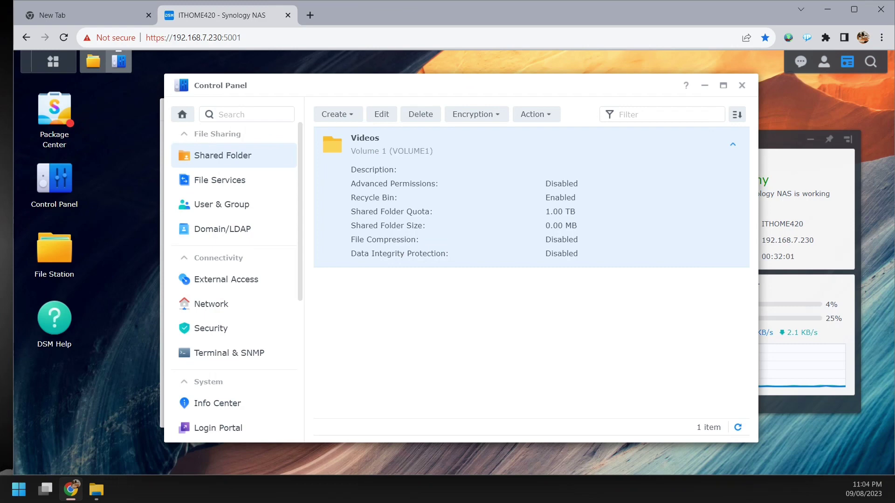
pyautogui.click(381, 114)
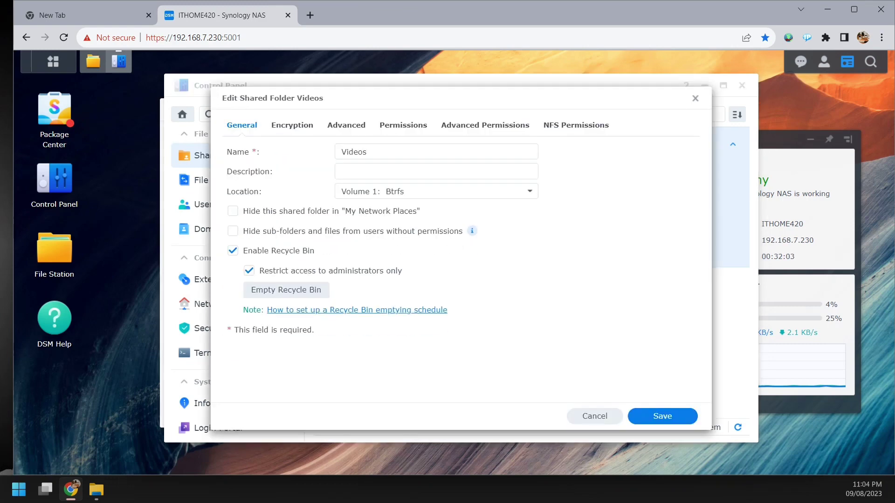
pyautogui.click(404, 126)
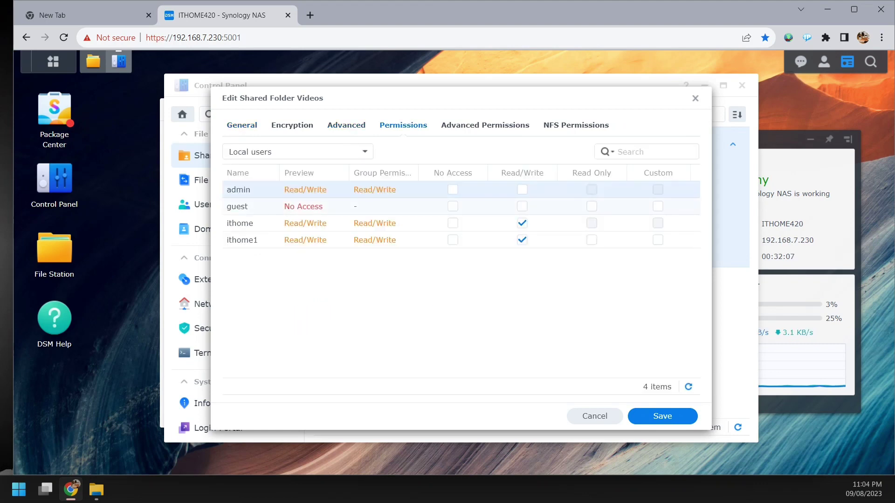
pyautogui.click(364, 152)
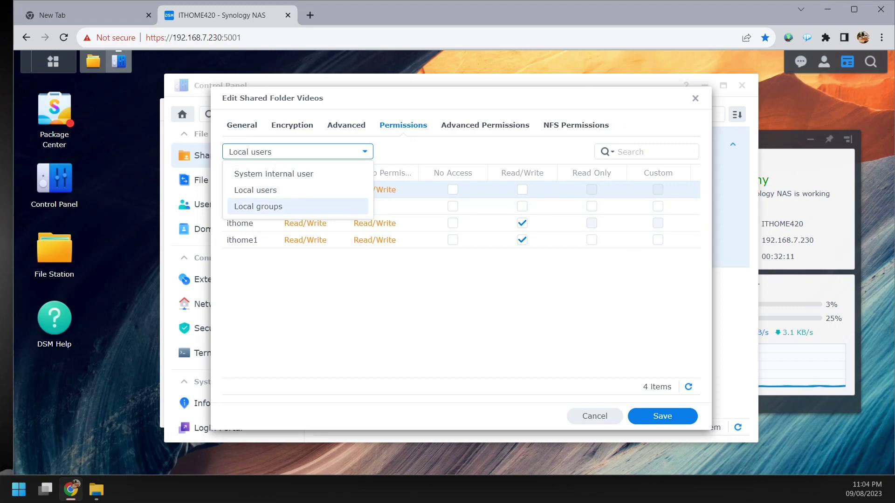
pyautogui.click(485, 126)
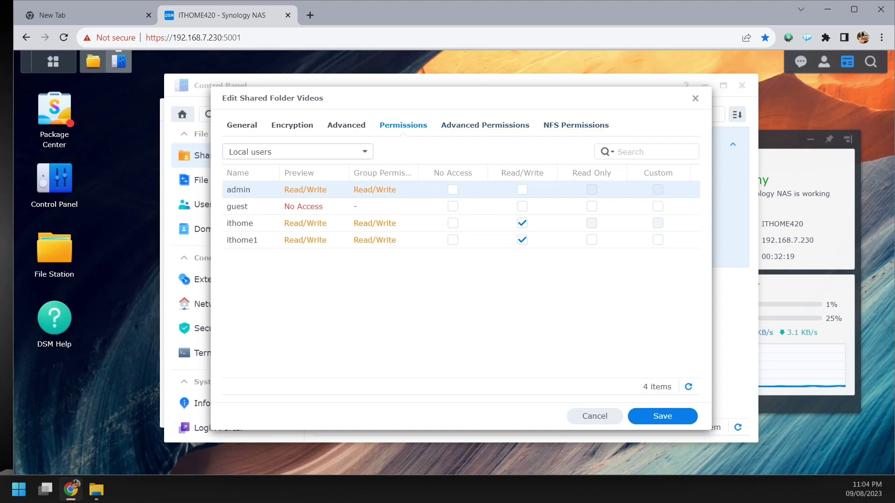
pyautogui.click(298, 152)
pyautogui.click(297, 190)
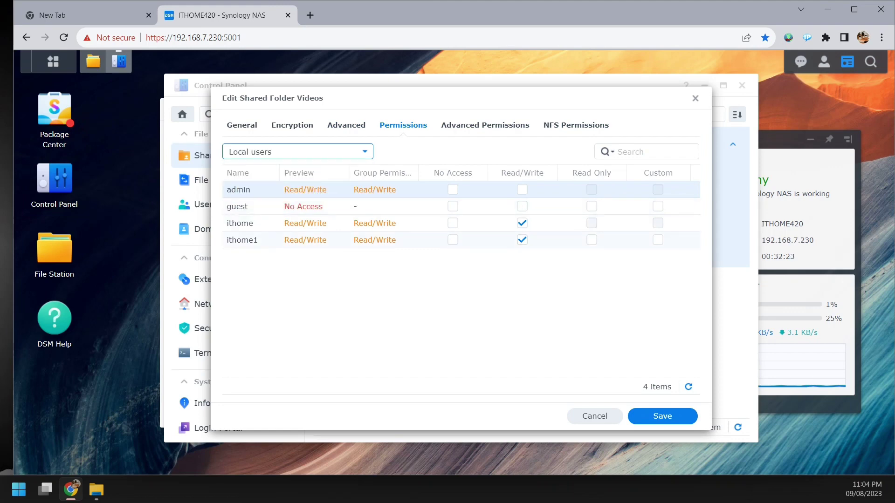
pyautogui.click(299, 152)
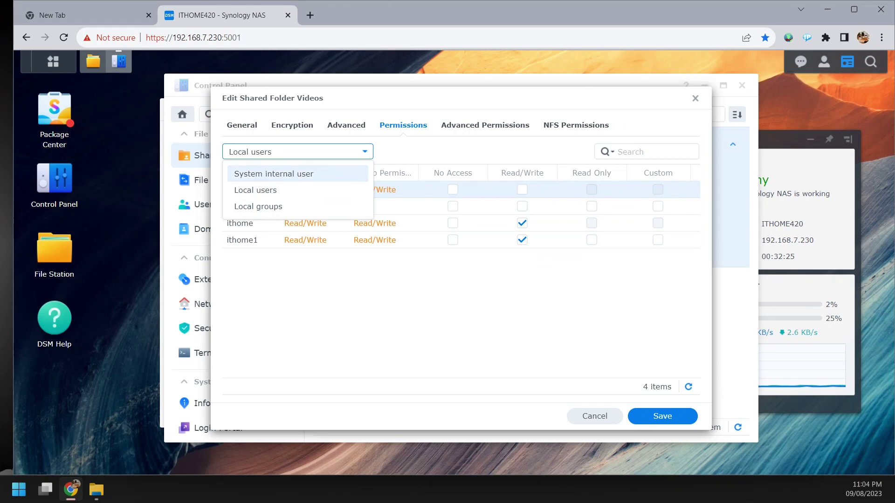
pyautogui.click(298, 206)
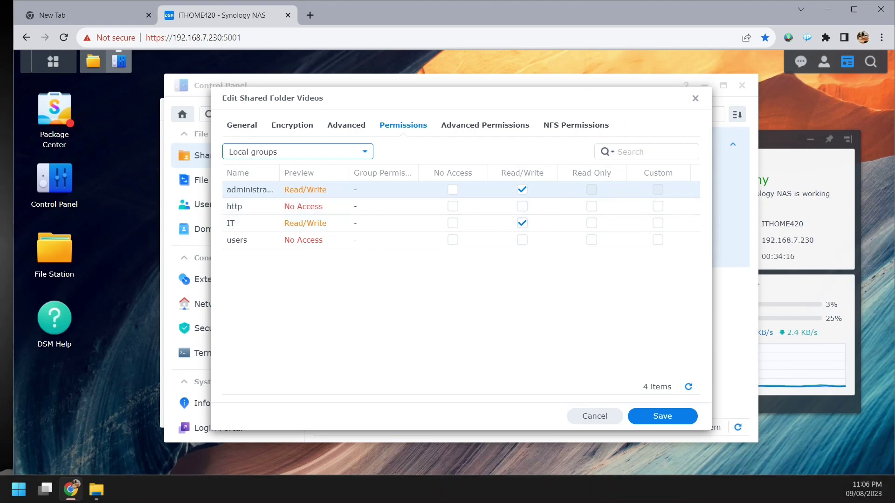
pyautogui.press('Down')
pyautogui.press('Up')
pyautogui.press('Up')
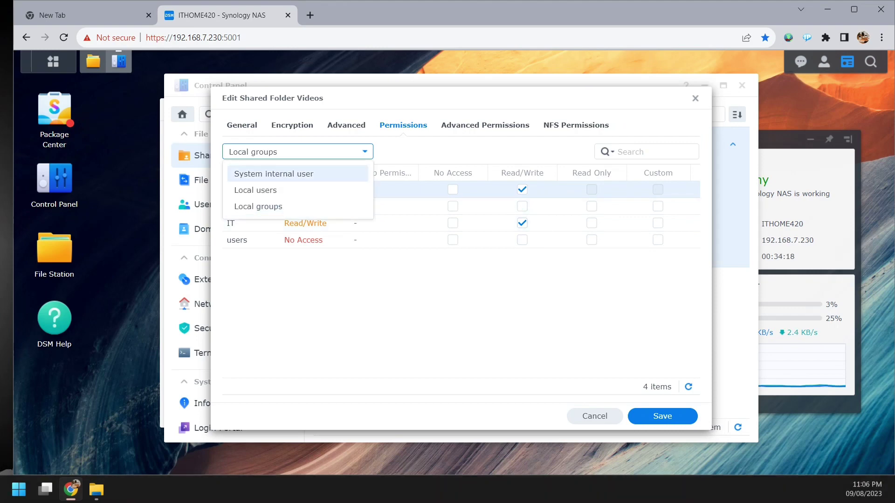
pyautogui.press('Return')
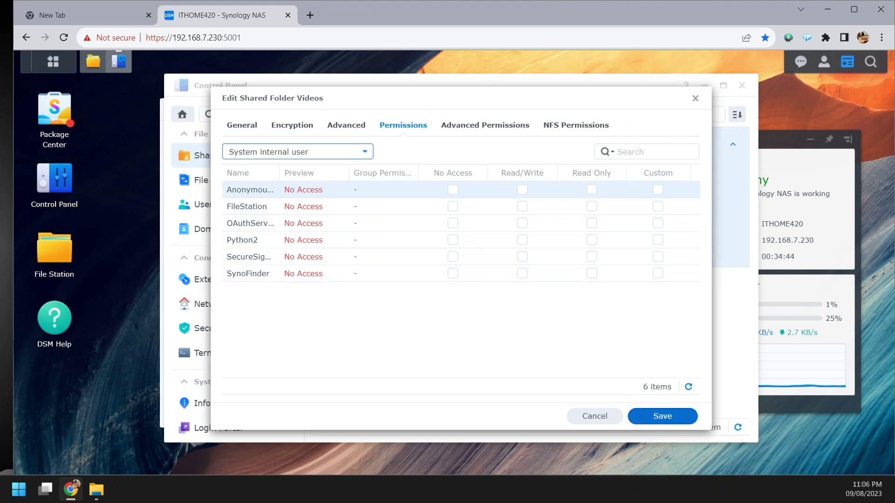
pyautogui.click(663, 415)
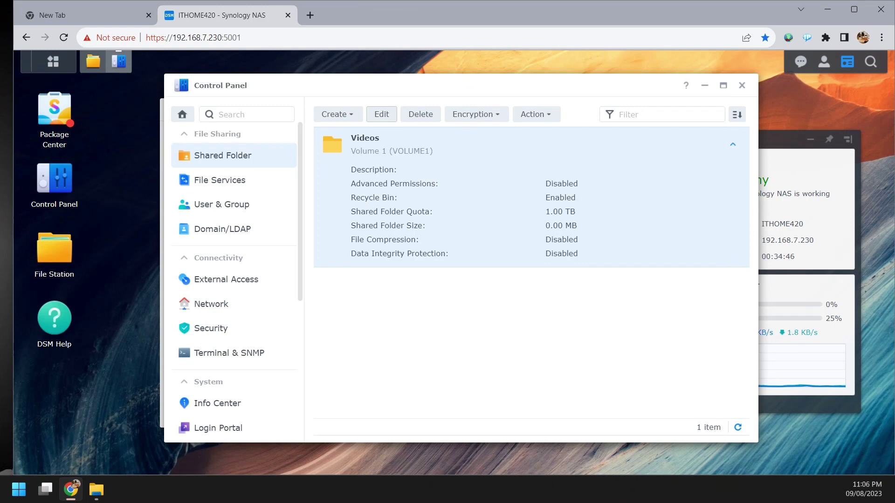
# - Look through the Encryption and Action menus and collapse the Videos folder row
pyautogui.click(475, 115)
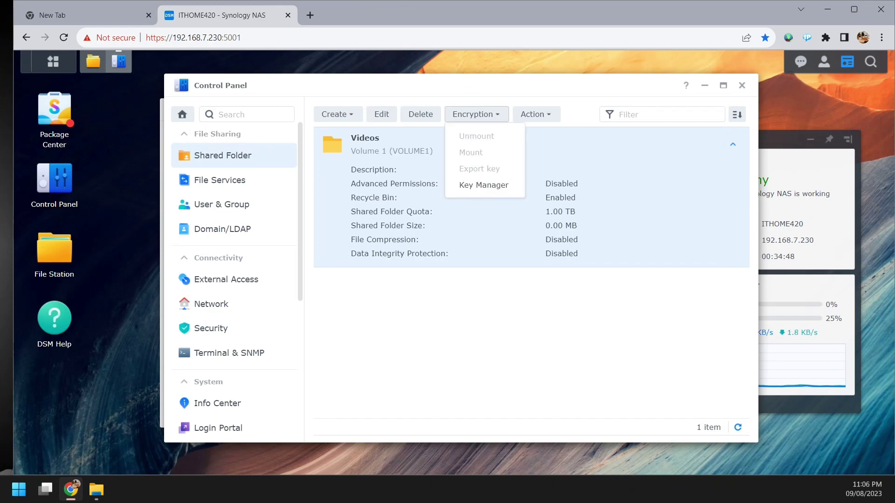
pyautogui.click(536, 114)
pyautogui.click(535, 115)
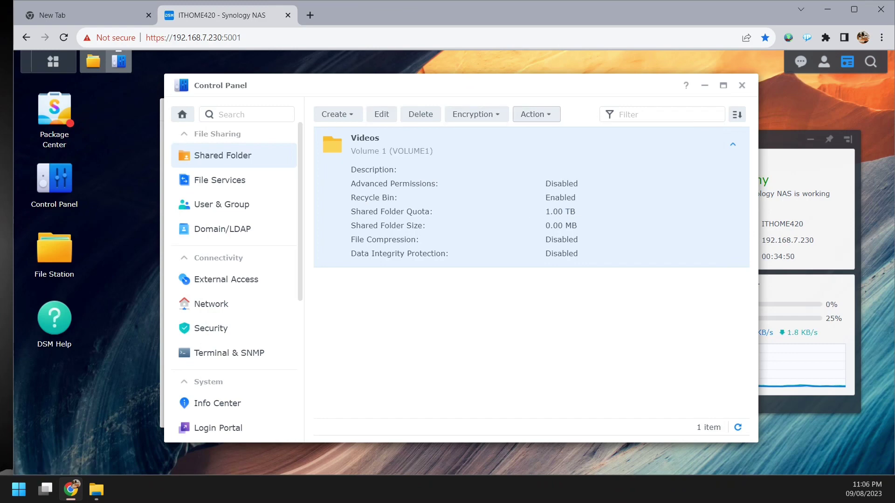
pyautogui.click(535, 114)
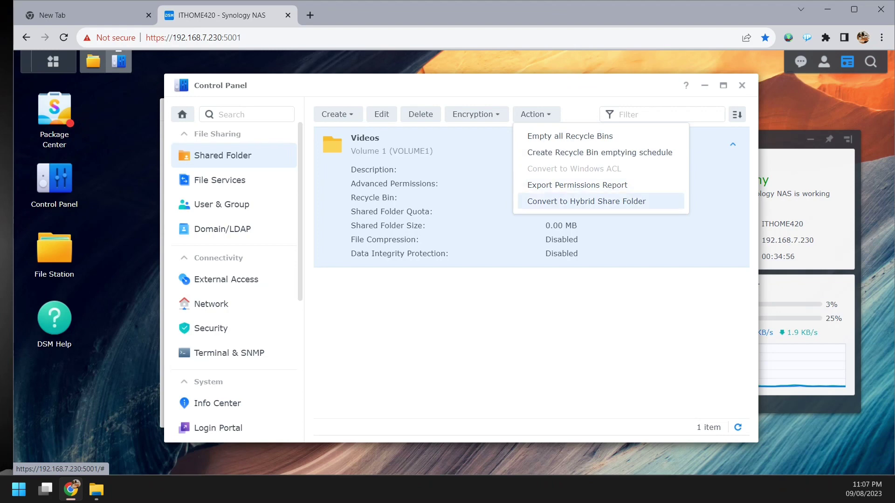
pyautogui.click(733, 145)
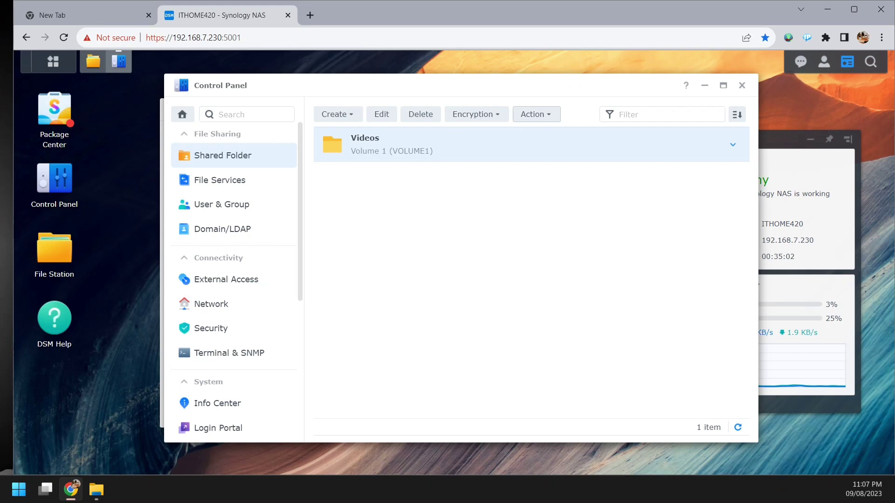
# - Run Empty all Recycle Bins from Action, then reopen the Action menu
pyautogui.click(536, 115)
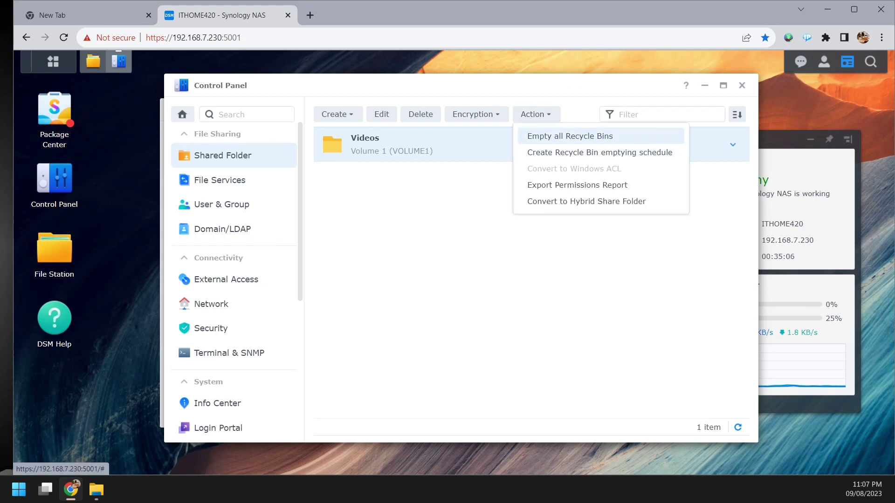
pyautogui.click(569, 136)
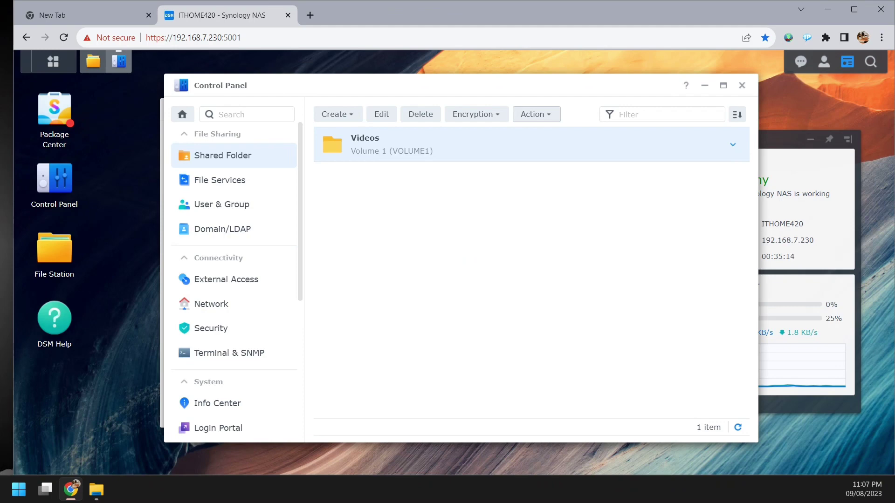
pyautogui.click(535, 114)
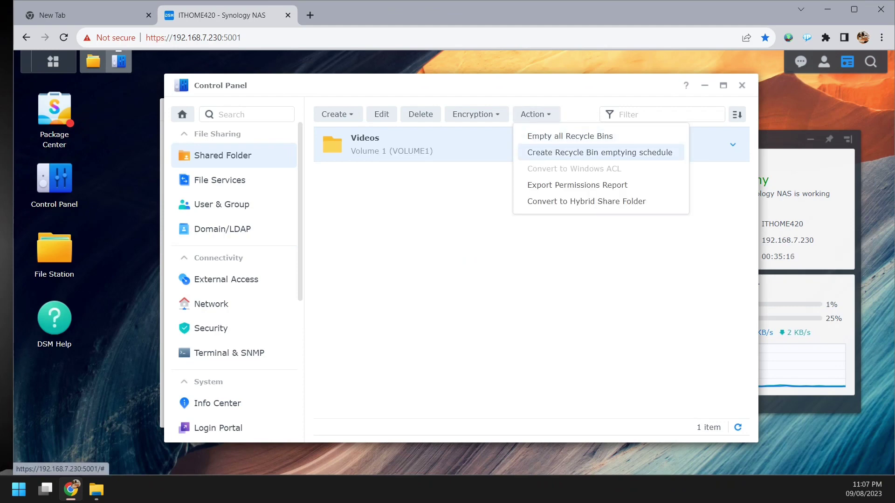
# - Create Task 4 to empty the Videos Recycle Bin, disable it, apply, and go back to Shared Folder
pyautogui.click(599, 153)
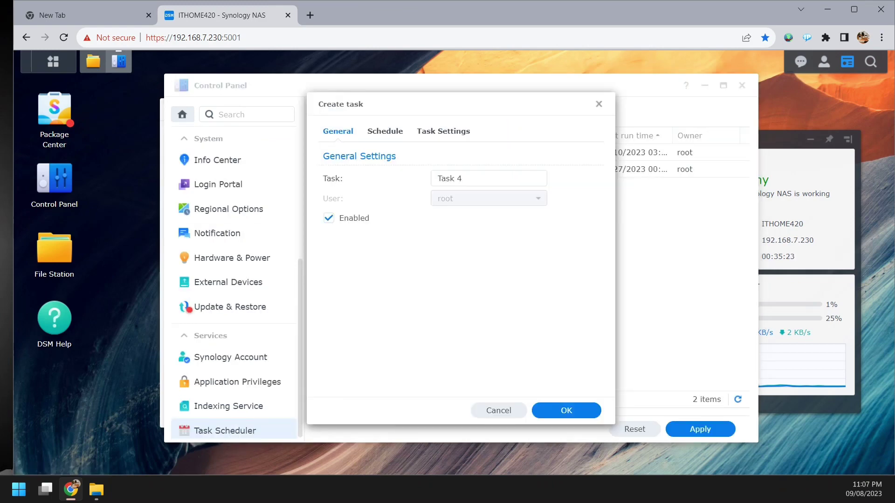
pyautogui.press('Return')
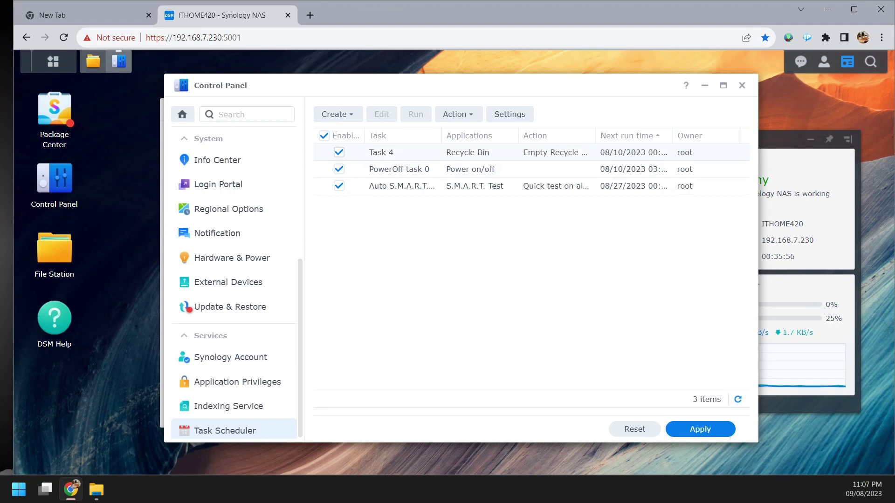
pyautogui.click(339, 152)
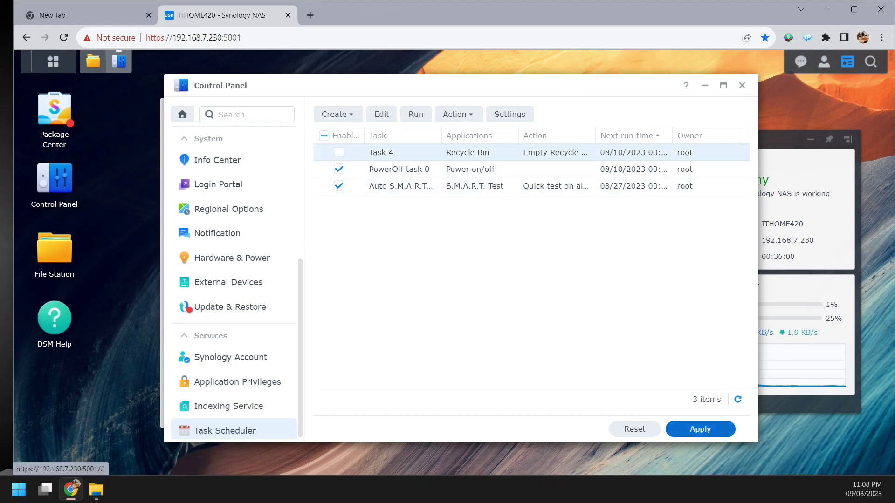
pyautogui.click(701, 429)
pyautogui.press('Return')
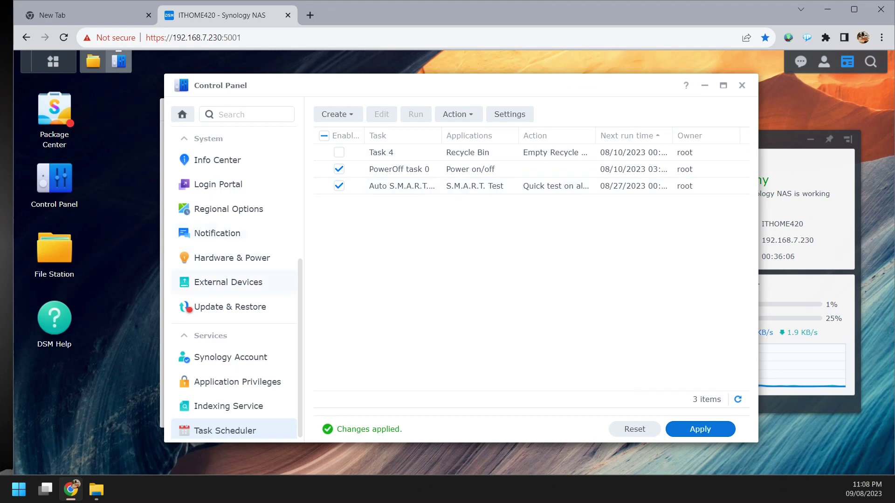
pyautogui.scroll(5, 233, 303)
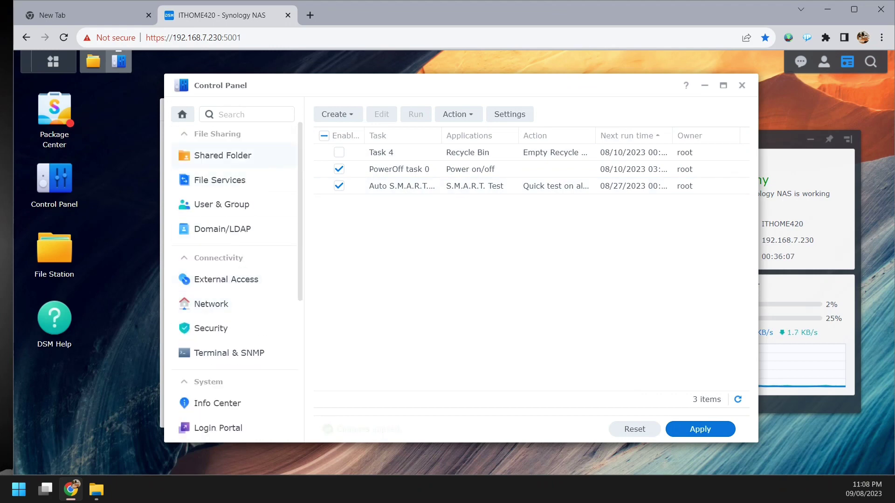
pyautogui.click(223, 156)
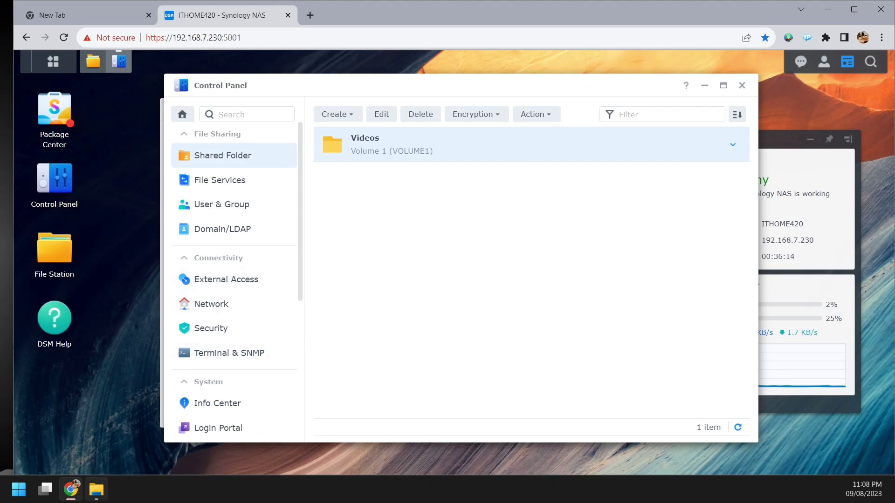
# - In the NAS Videos share, create a folder named Movie1 and open it
pyautogui.click(97, 490)
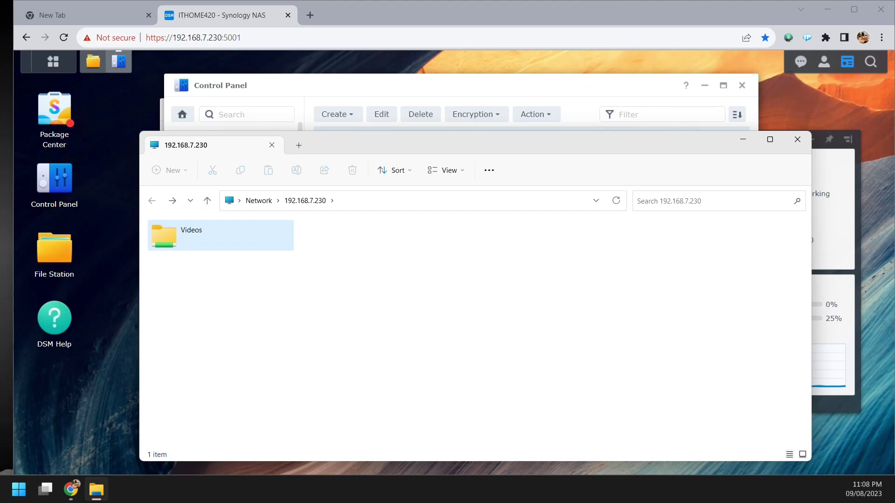
pyautogui.doubleClick(191, 233)
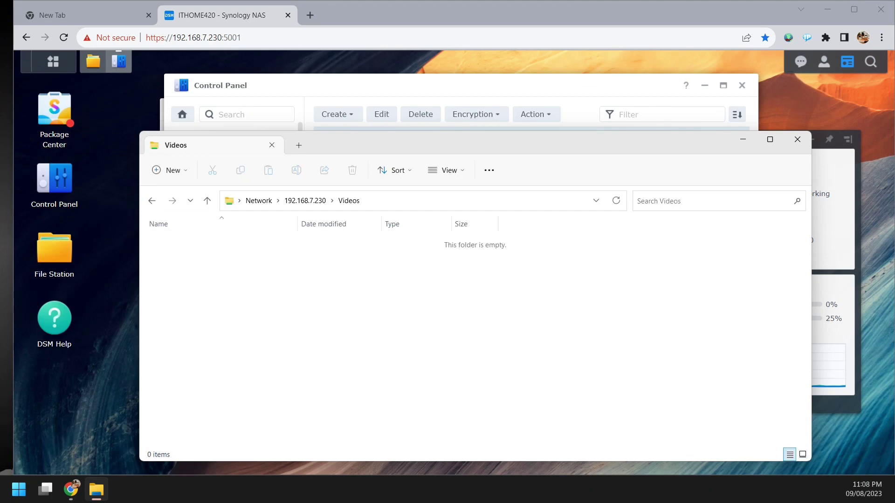
pyautogui.rightClick(371, 331)
pyautogui.moveTo(420, 254)
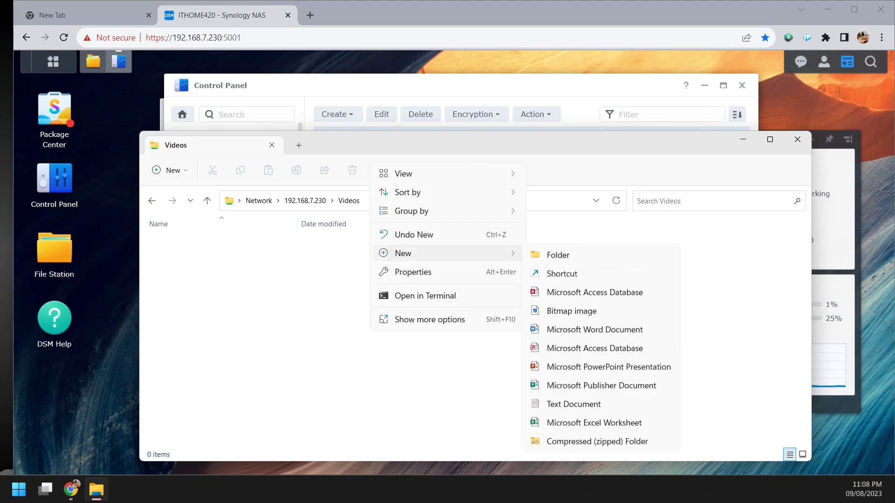
pyautogui.press('Return')
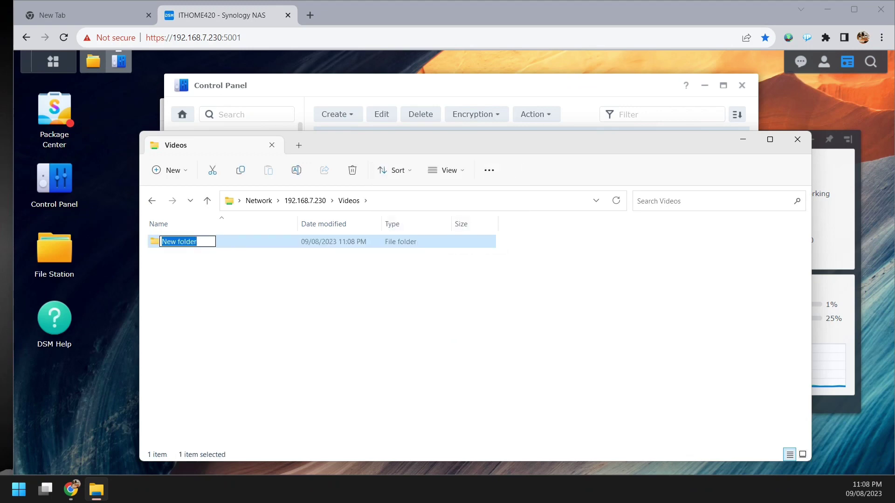
pyautogui.write('M')
pyautogui.press('BackSpace')
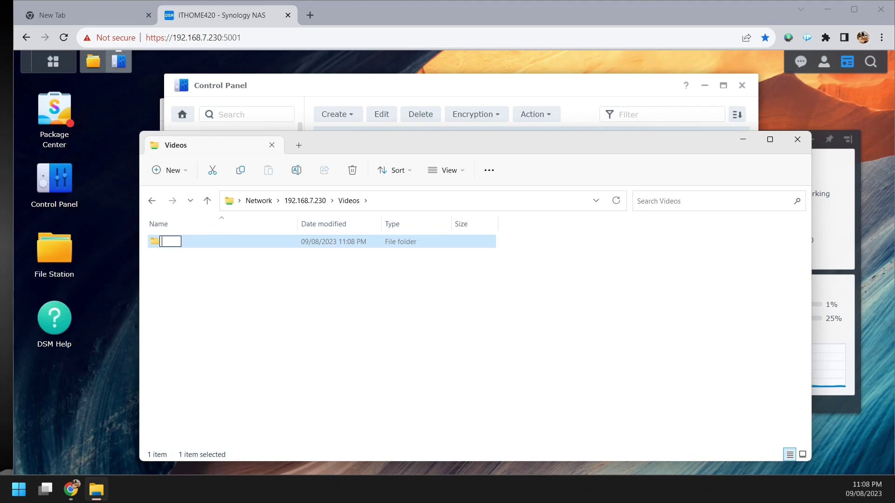
pyautogui.write('Movie1')
pyautogui.press('Return')
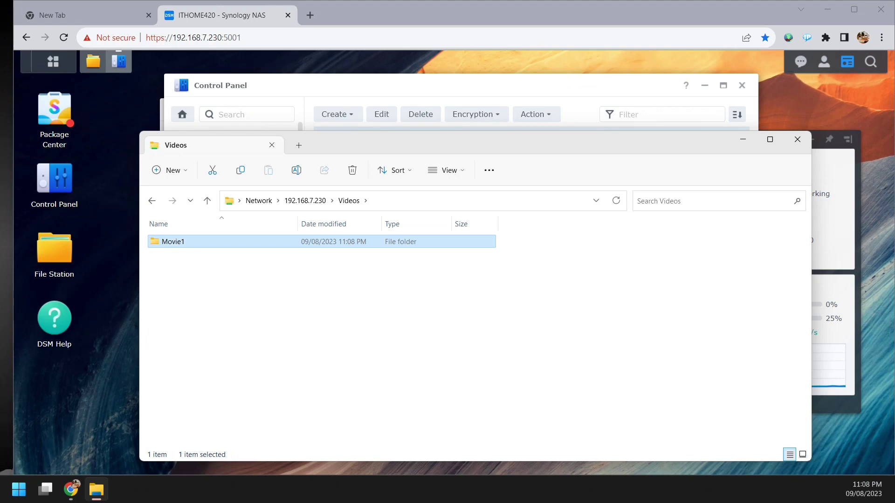
pyautogui.press('Return')
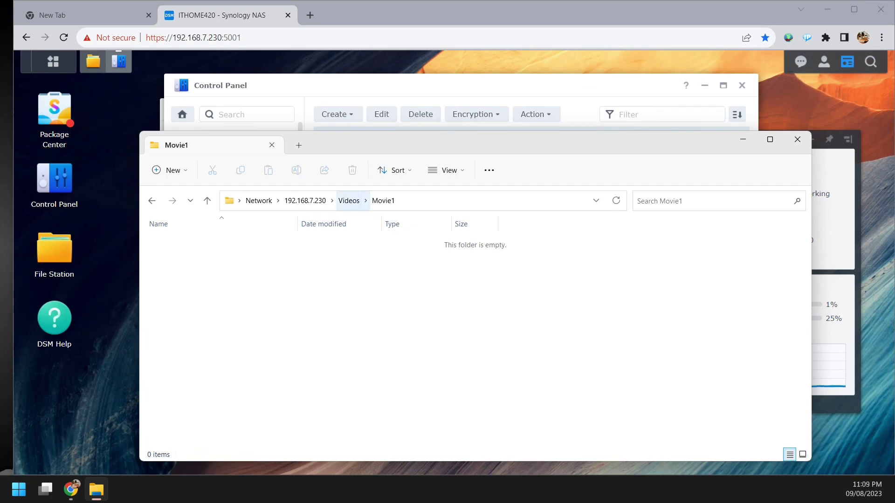
# - Reconnect to ITHOME420 from the Network view as user ithome1, entering its password
pyautogui.click(259, 200)
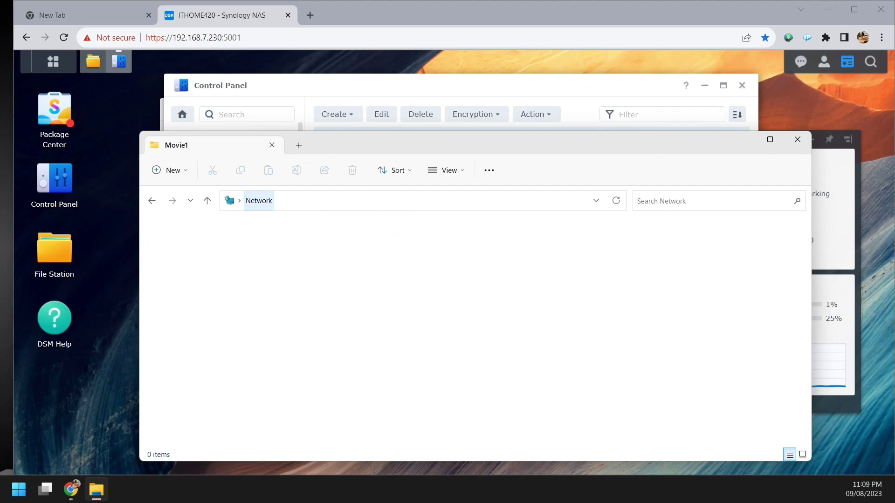
pyautogui.click(205, 248)
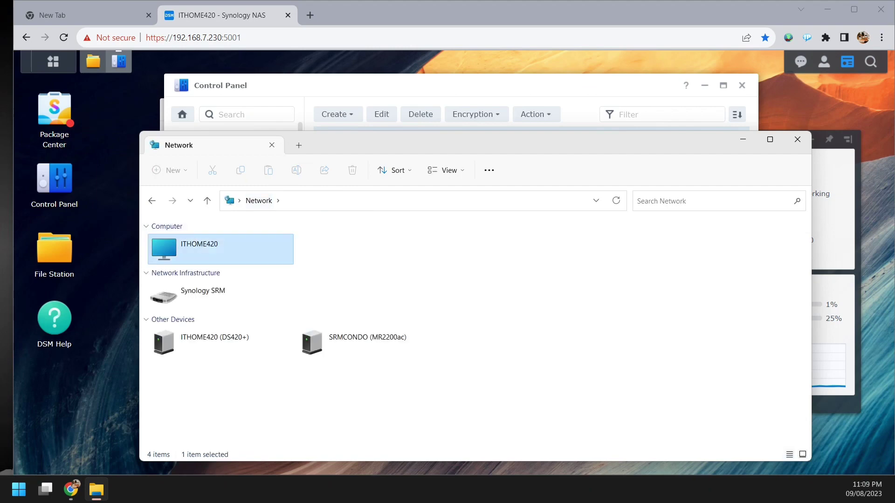
pyautogui.click(616, 200)
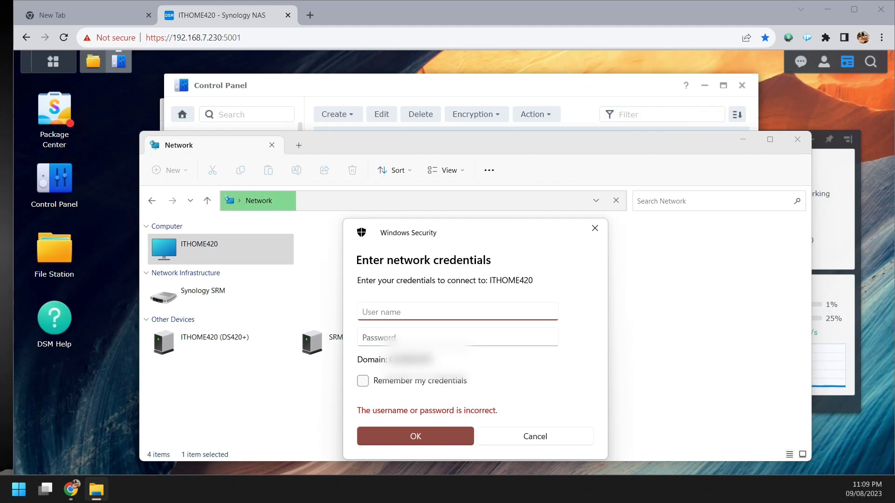
pyautogui.write('ith')
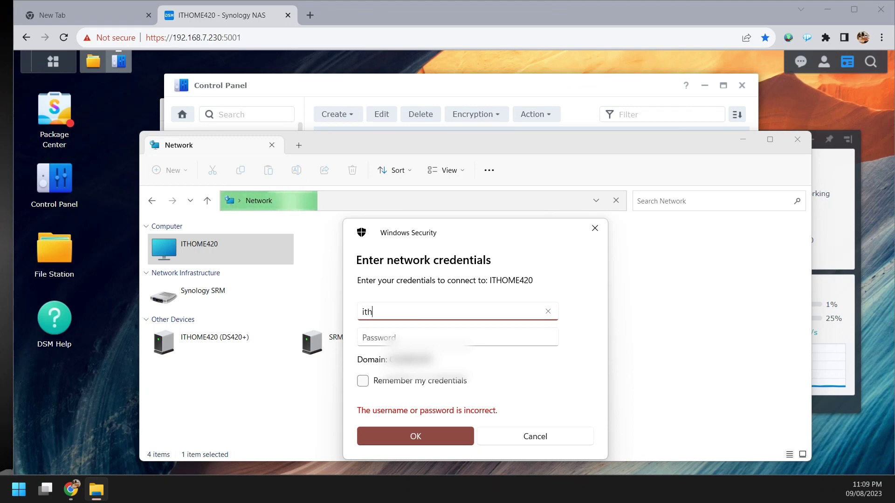
pyautogui.write('ome1')
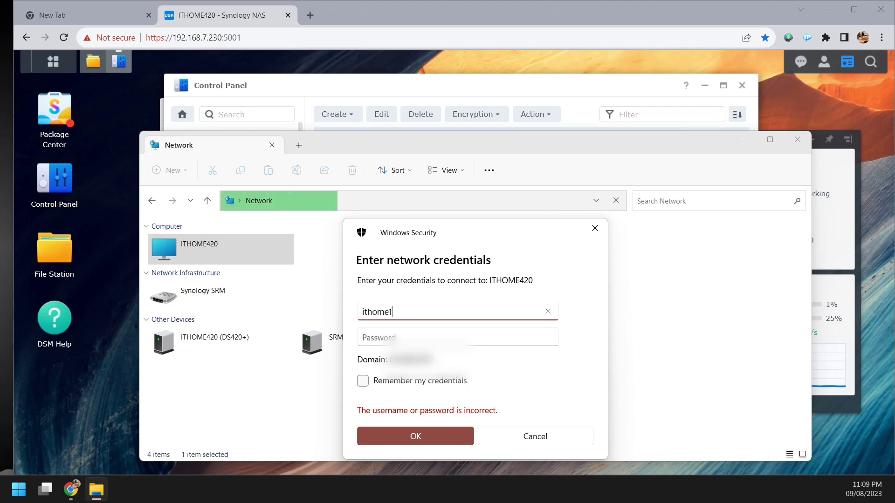
pyautogui.press('Tab')
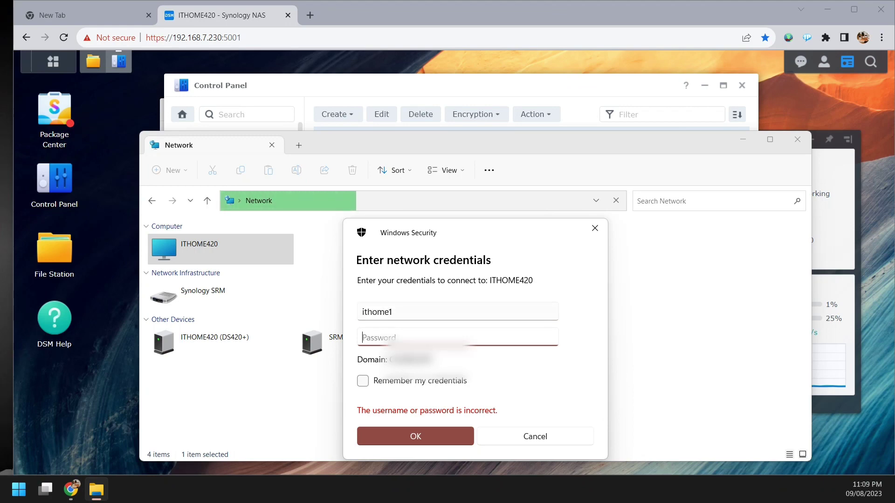
pyautogui.write('*********')
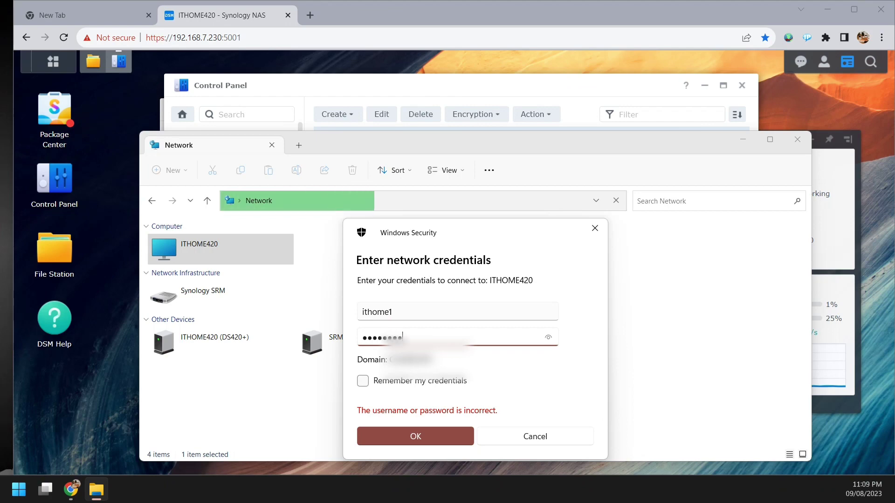
pyautogui.write('*****')
pyautogui.press('Return')
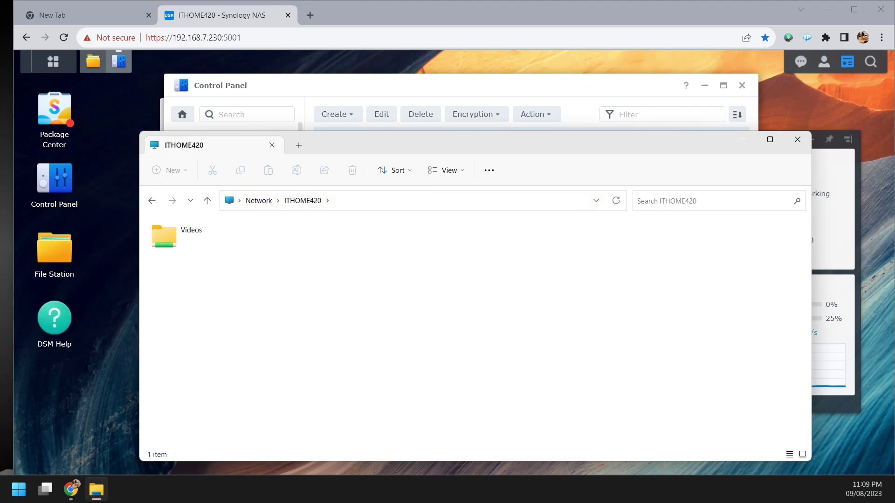
# - Open the Videos share and create a new folder named Movie2
pyautogui.doubleClick(191, 234)
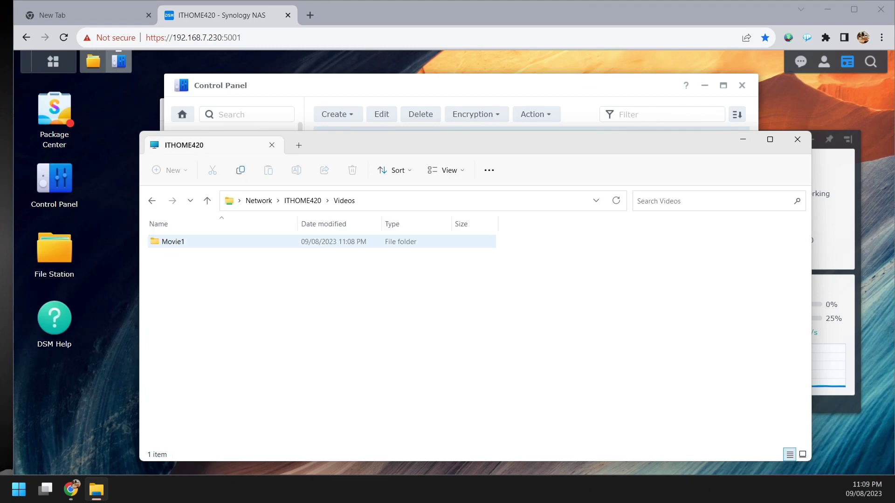
pyautogui.hotkey('shift', 'F10')
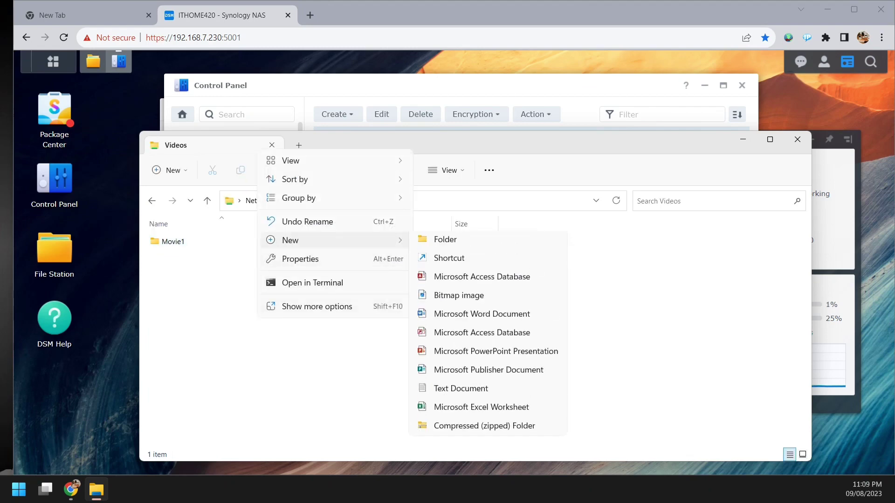
pyautogui.press('Right')
pyautogui.press('Return')
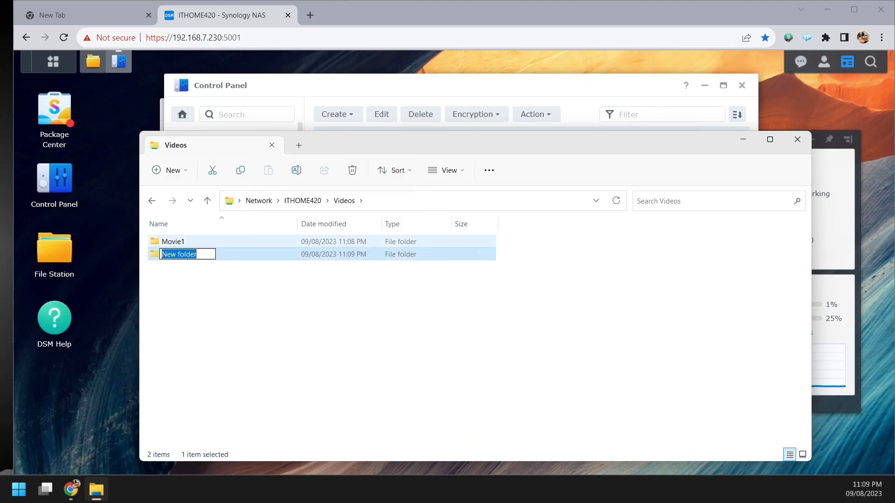
pyautogui.write('Movie')
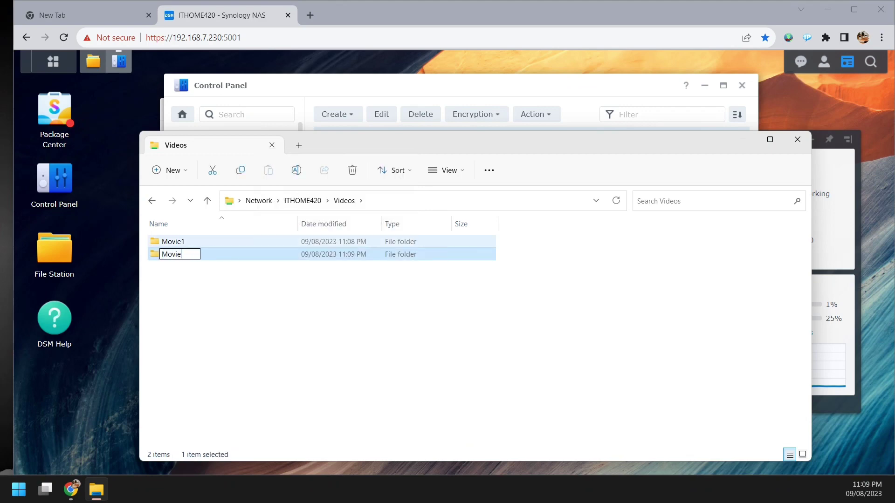
pyautogui.write('2')
pyautogui.press('Return')
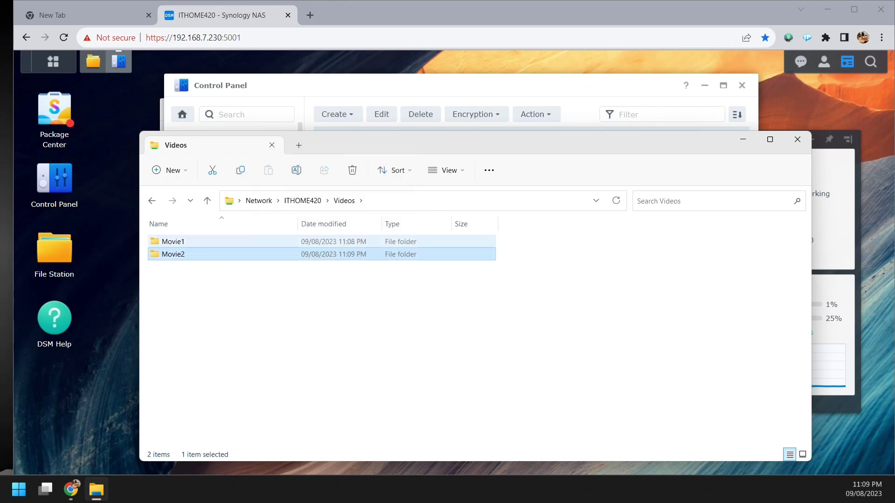
pyautogui.click(322, 321)
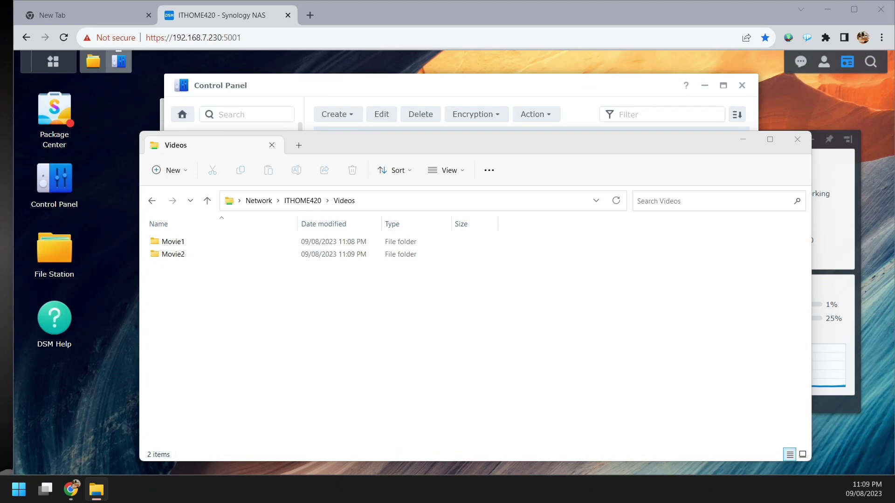
# - Copy the bandicam mp4 into Videos, move it into Movie2, and confirm it's there
pyautogui.moveTo(746, 447); pyautogui.dragTo(368, 387)
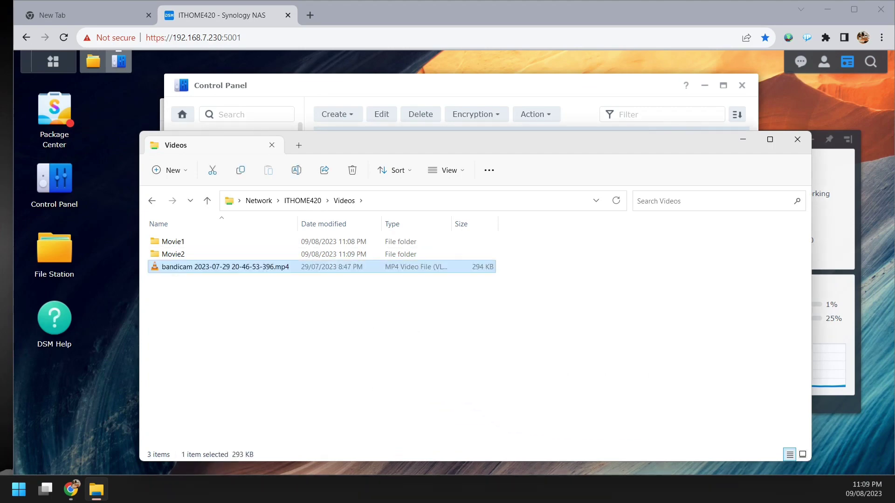
pyautogui.moveTo(219, 266); pyautogui.dragTo(196, 254)
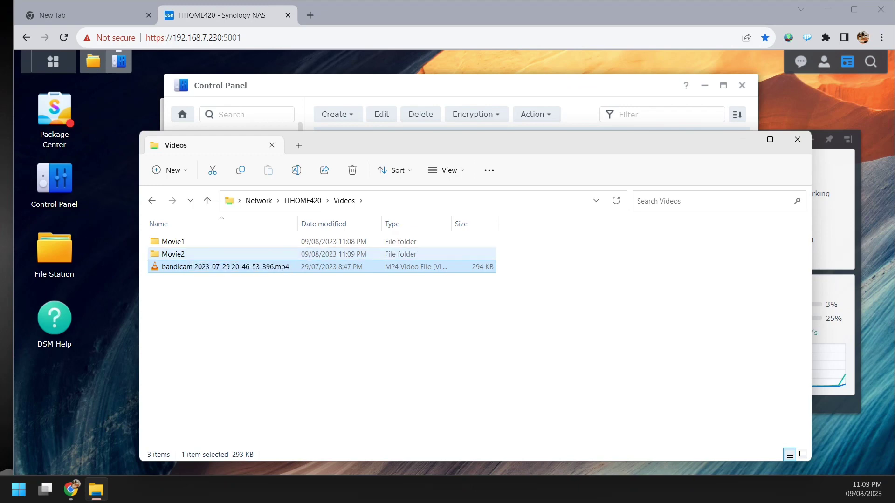
pyautogui.press('Return')
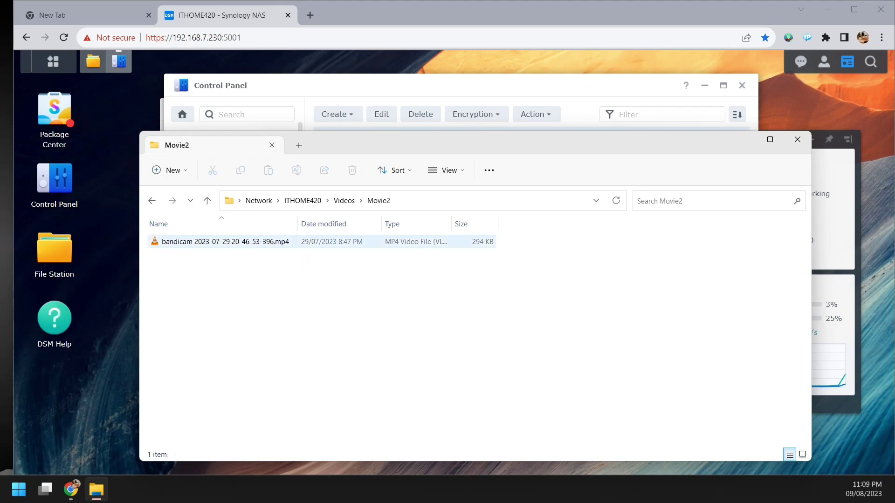
pyautogui.click(224, 242)
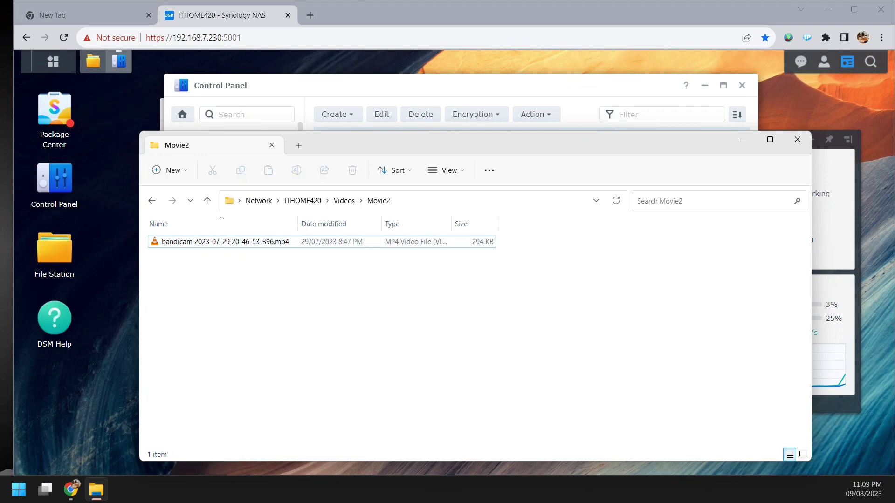
# - Navigate back up to the ITHOME420 shares and minimize File Explorer
pyautogui.click(344, 201)
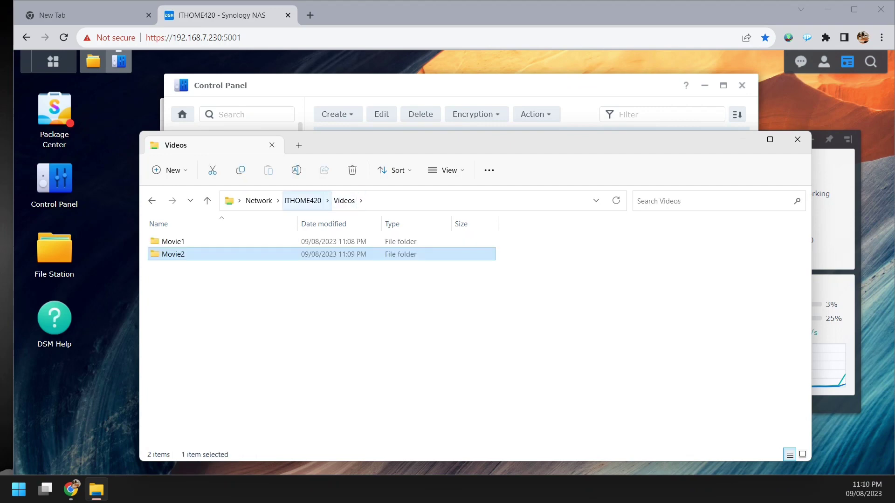
pyautogui.click(302, 201)
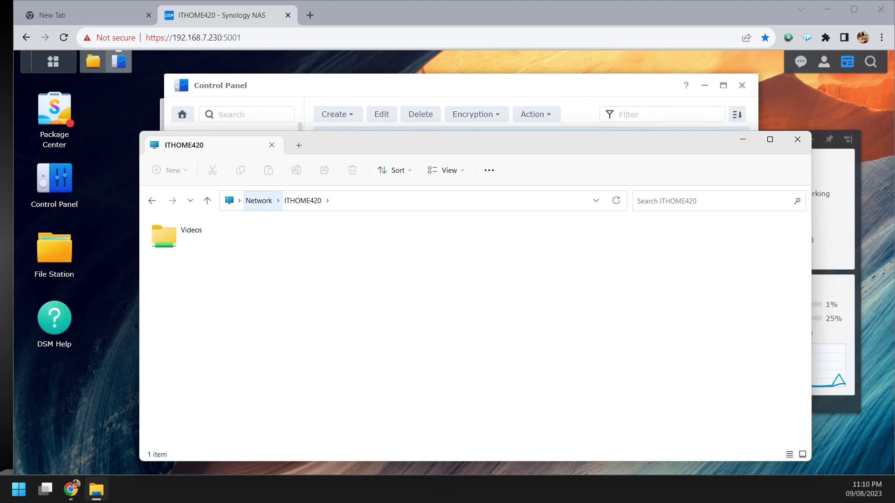
pyautogui.click(259, 201)
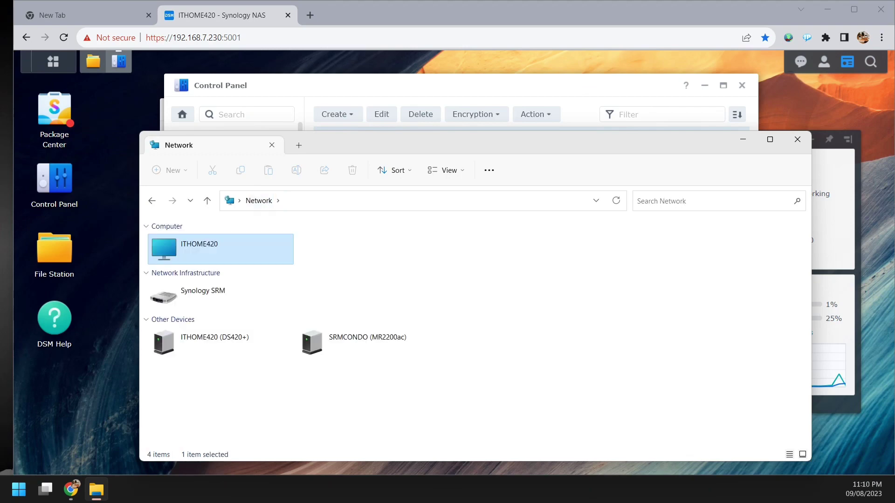
pyautogui.click(152, 200)
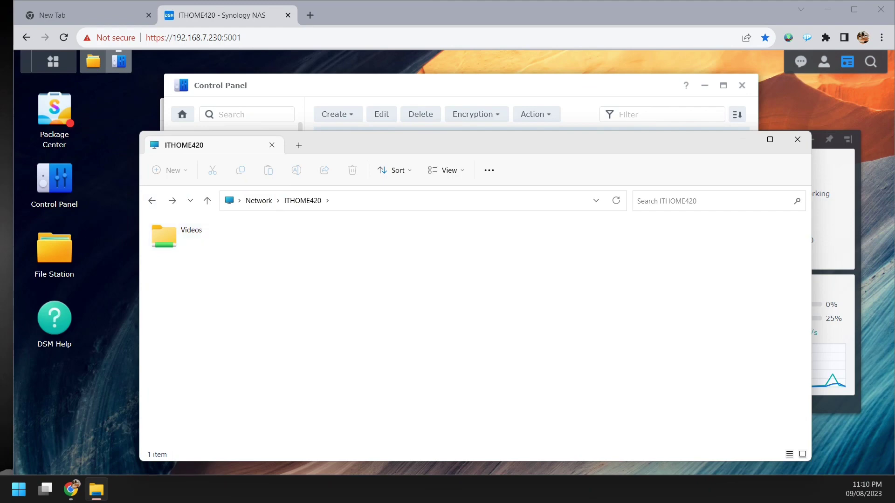
pyautogui.press('super+Down')
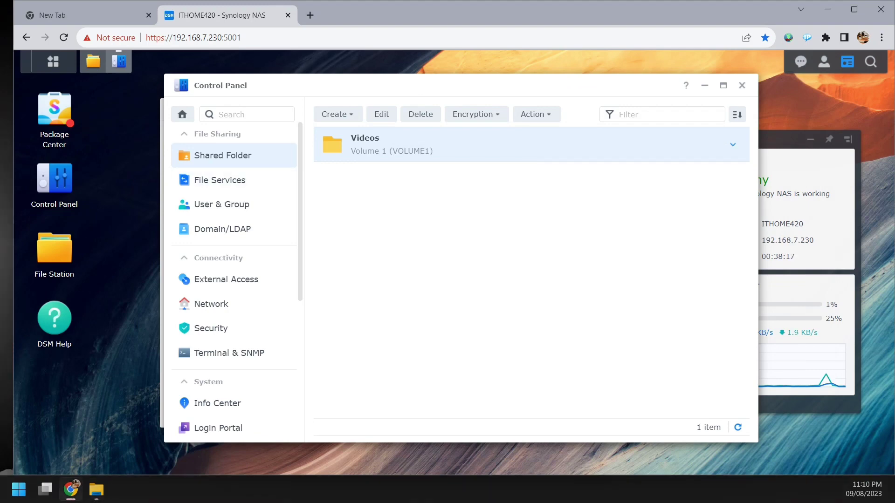
# - Review the Videos shared folder details and the File Services SMB settings in Control Panel
pyautogui.click(733, 144)
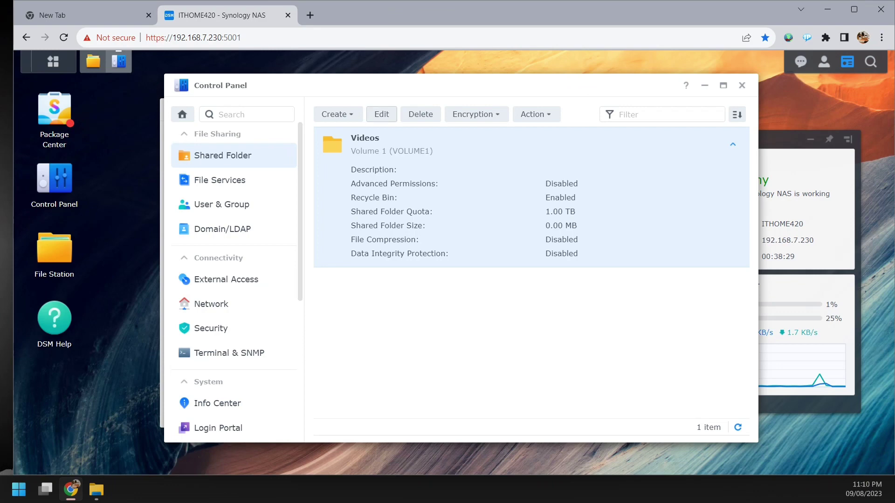
pyautogui.click(382, 114)
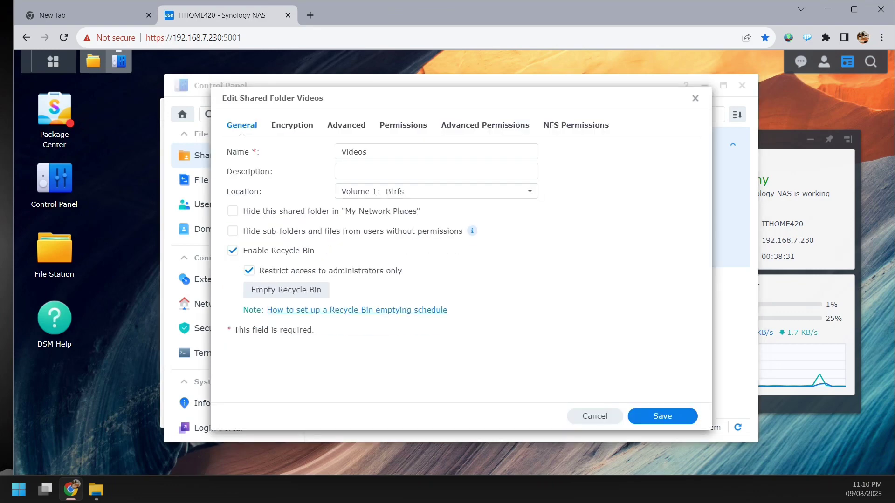
pyautogui.press('Escape')
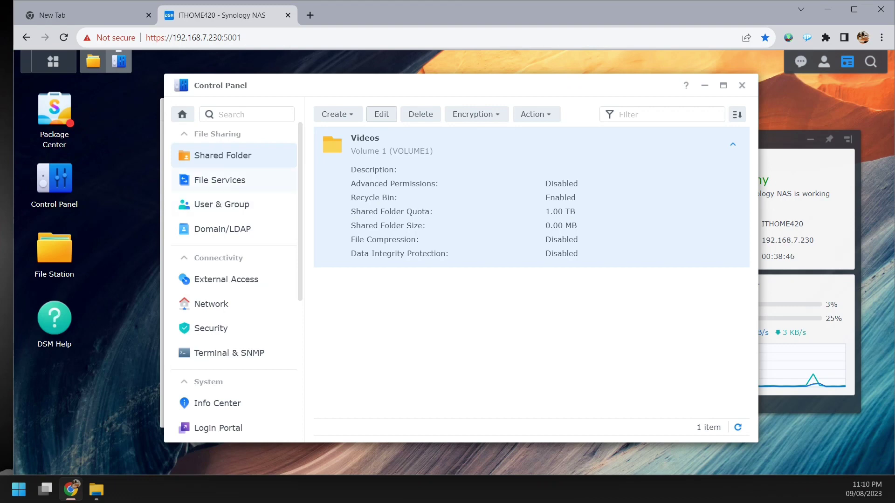
pyautogui.click(220, 180)
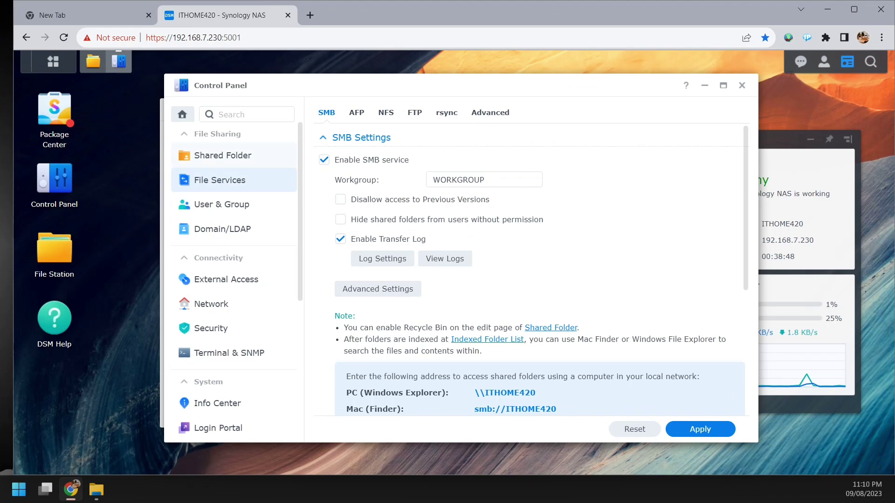
pyautogui.click(222, 155)
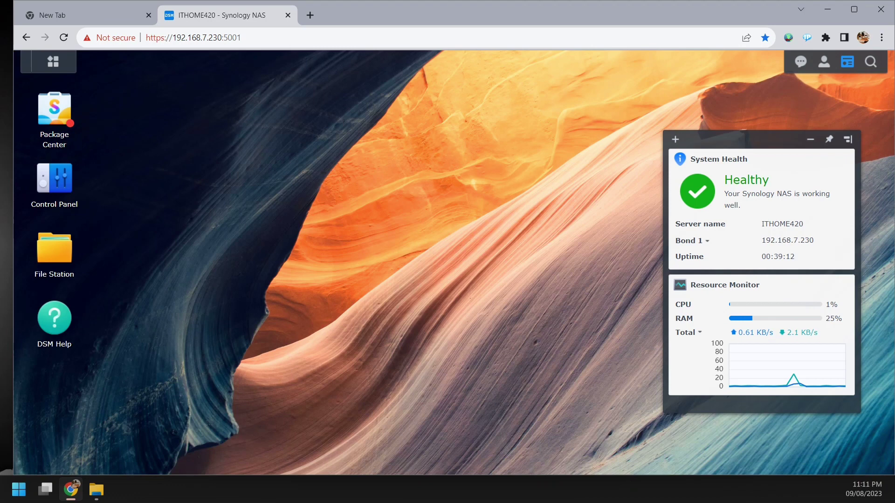
# - Launch File Station and expand Videos to show Movie1 and Movie2
pyautogui.click(54, 251)
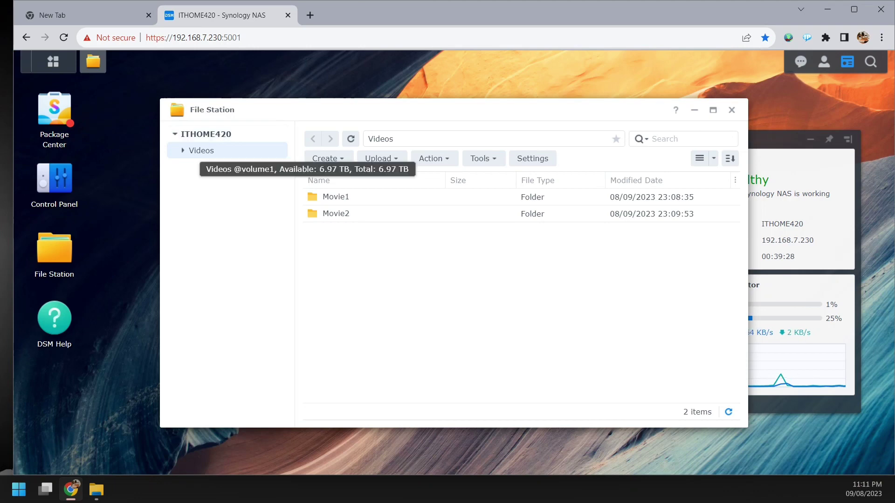
pyautogui.click(183, 150)
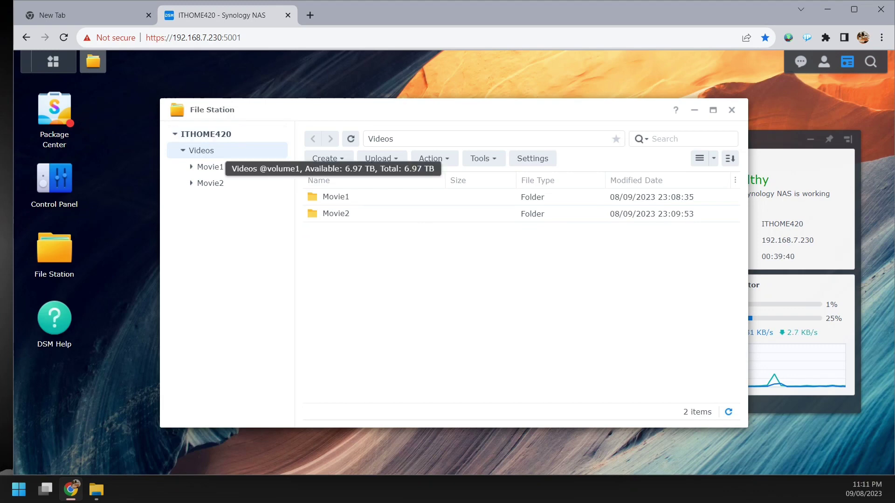
pyautogui.doubleClick(219, 152)
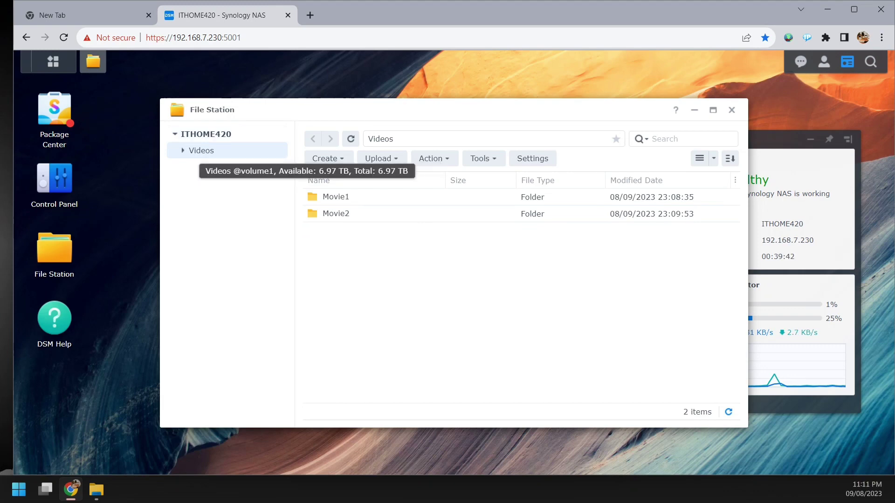
# - Look through the Videos folder's context menu options without choosing any
pyautogui.rightClick(217, 154)
pyautogui.press('Escape')
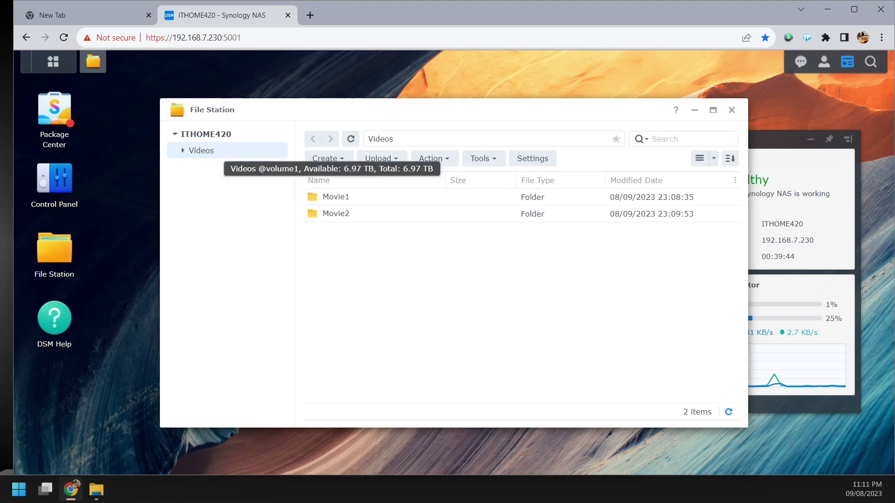
pyautogui.rightClick(217, 150)
pyautogui.press('Escape')
pyautogui.rightClick(217, 150)
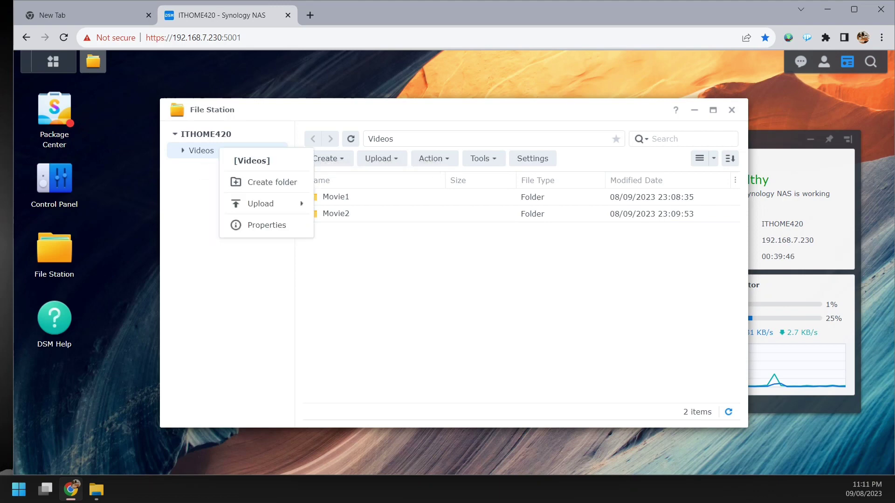
pyautogui.moveTo(261, 204)
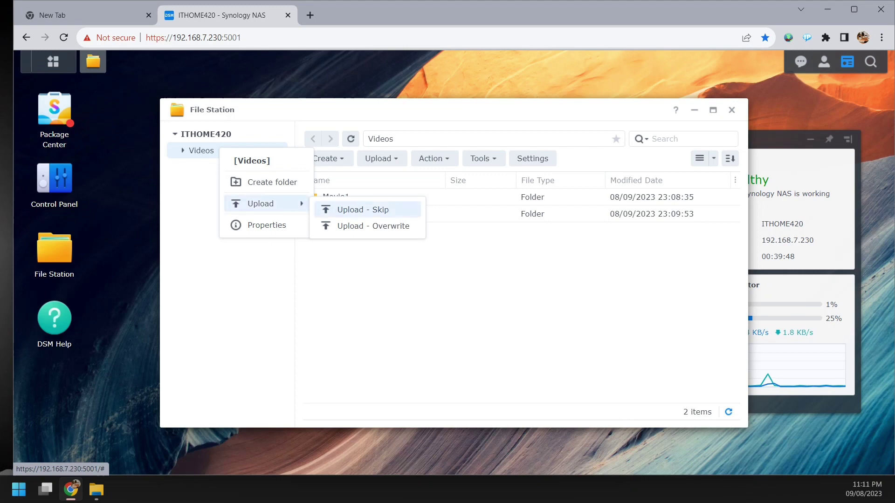
pyautogui.press('Escape')
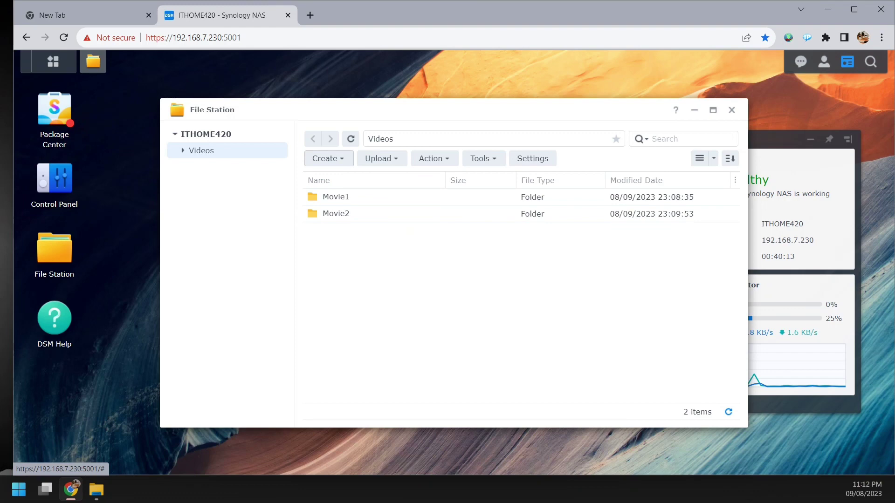
# - Create a new folder named Movie3 inside Videos
pyautogui.click(329, 158)
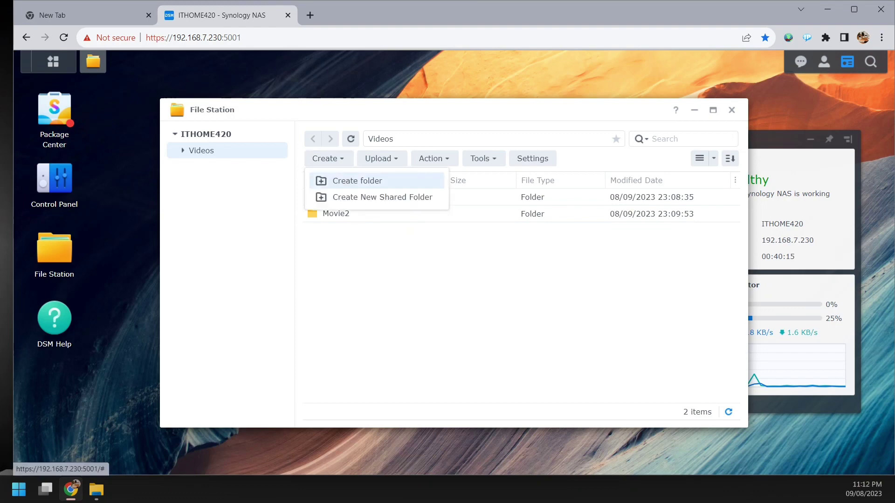
pyautogui.click(357, 181)
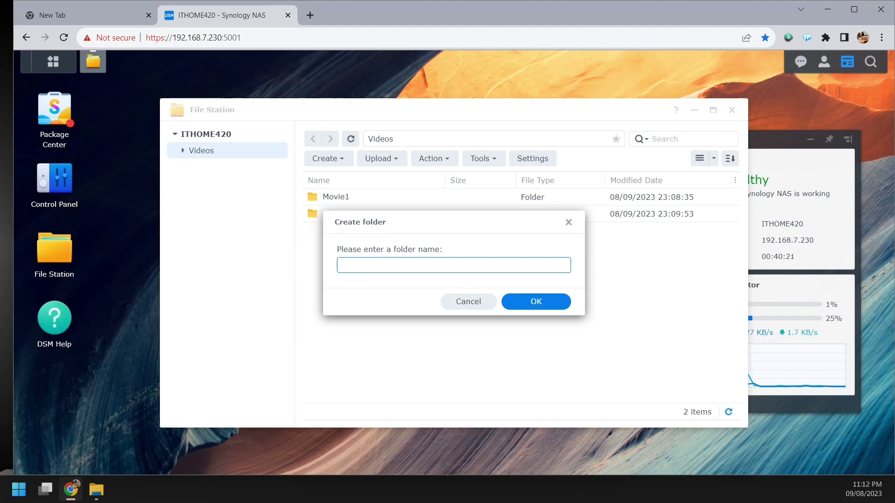
pyautogui.write('Movie')
pyautogui.write('2')
pyautogui.click(536, 301)
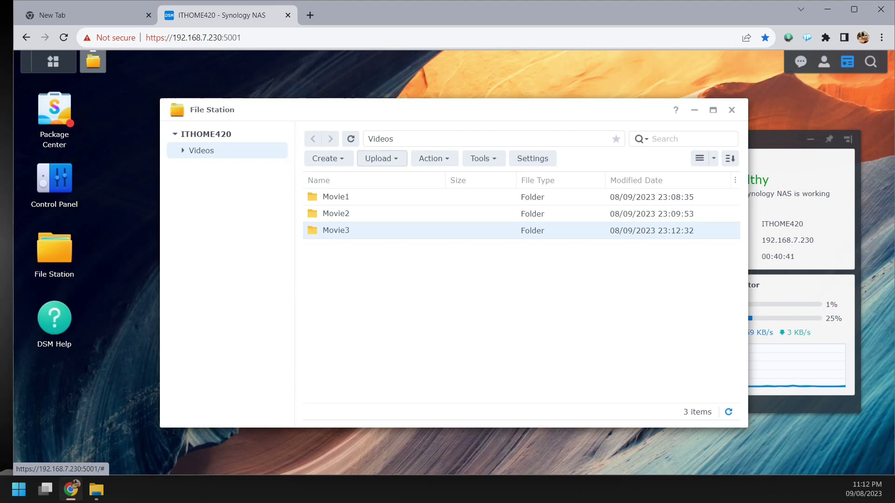
# - Open the Properties window of the Movie3 folder
pyautogui.click(381, 158)
pyautogui.click(430, 158)
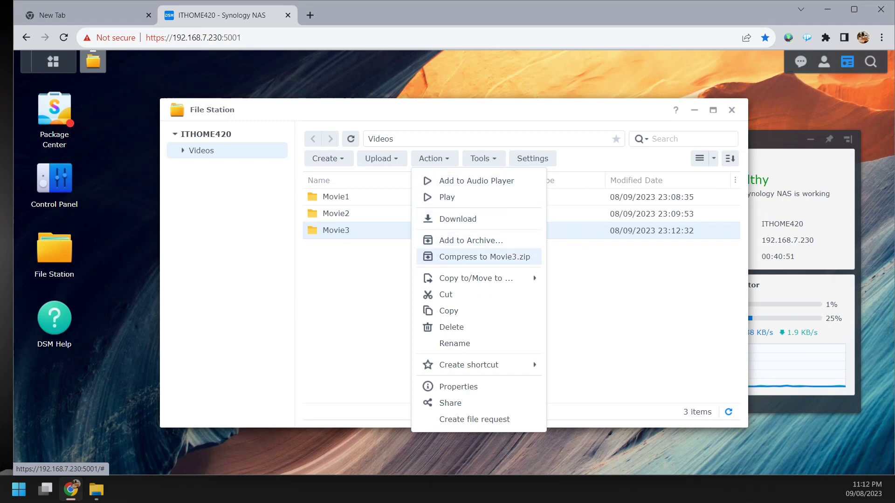
pyautogui.moveTo(471, 279)
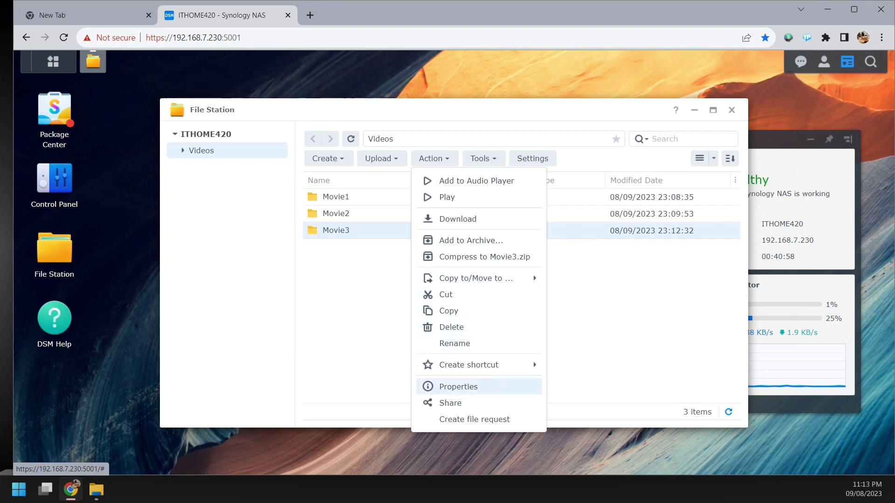
pyautogui.click(459, 386)
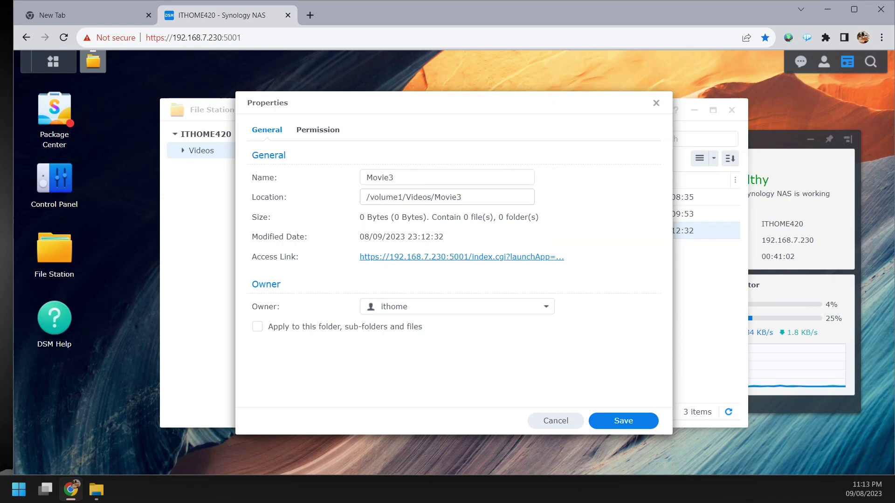
pyautogui.moveTo(462, 196); pyautogui.dragTo(366, 197)
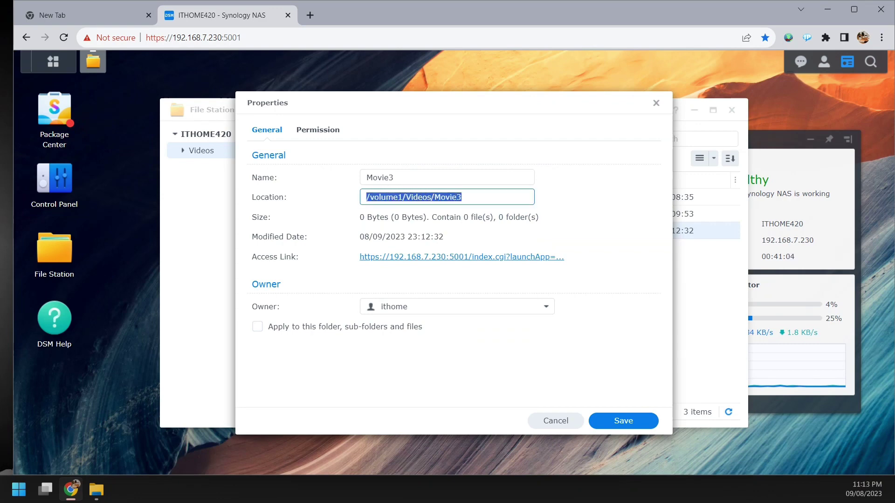
pyautogui.click(367, 196)
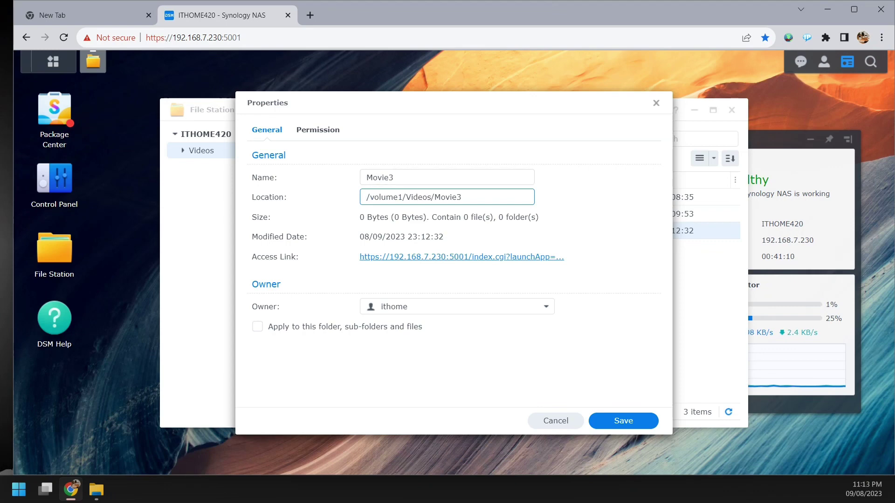
pyautogui.moveTo(452, 103); pyautogui.dragTo(432, 88)
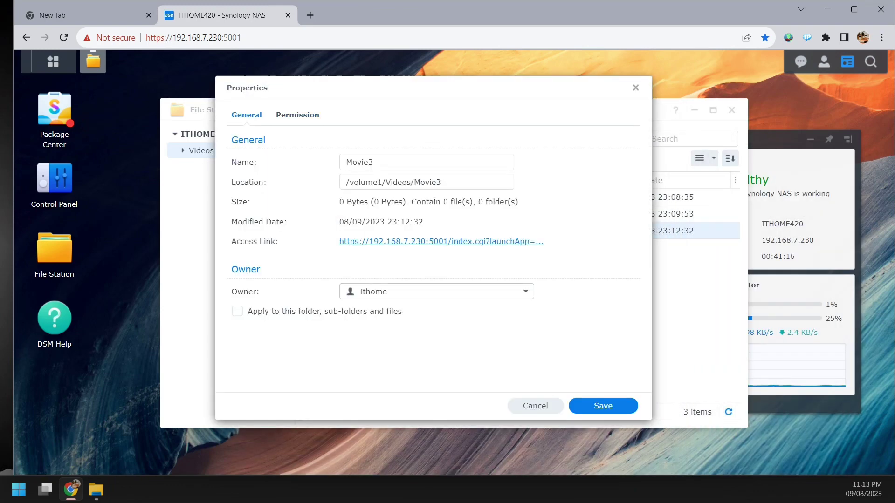
# - On the Permission tab, exclude inherited permissions from Movie3, leaving the list empty
pyautogui.click(297, 115)
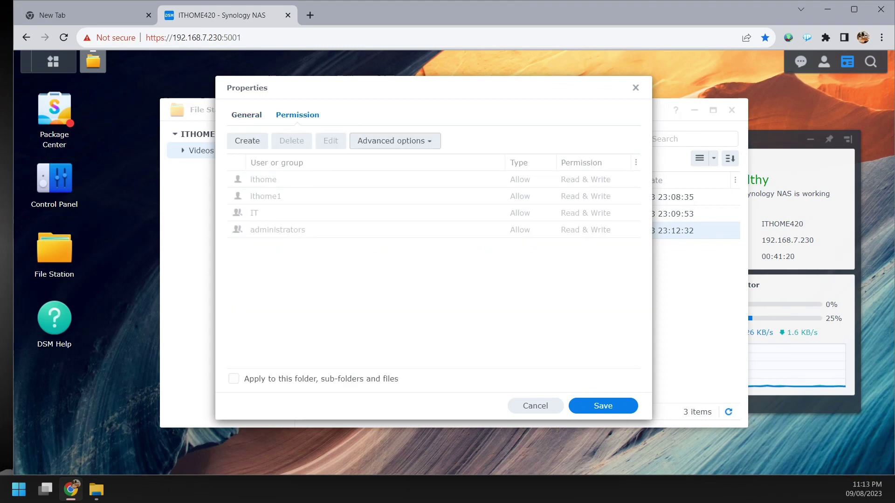
pyautogui.click(393, 141)
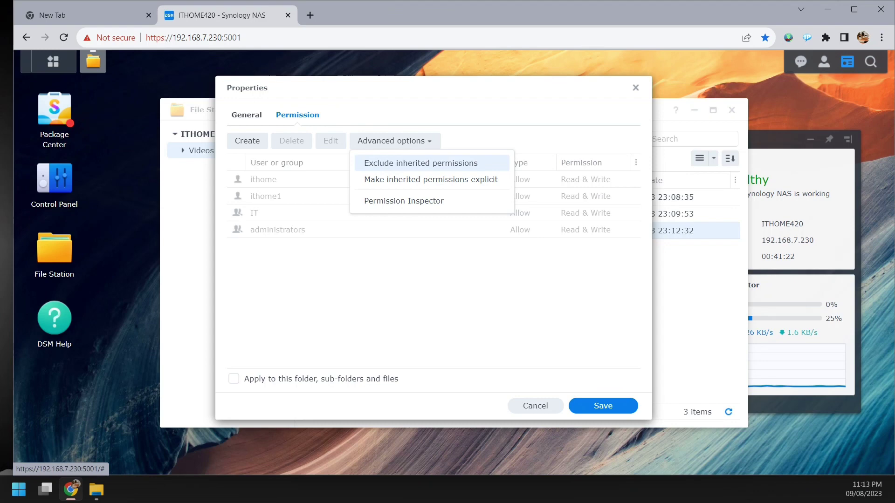
pyautogui.click(421, 163)
pyautogui.click(396, 141)
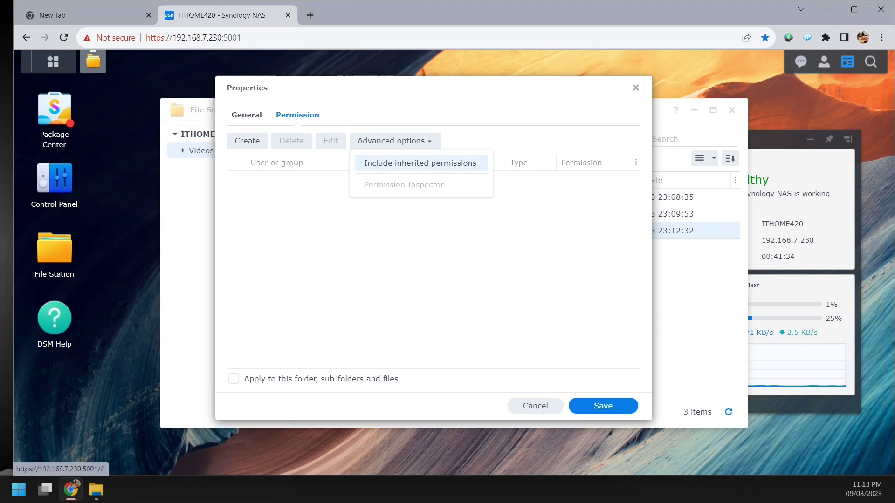
pyautogui.click(420, 163)
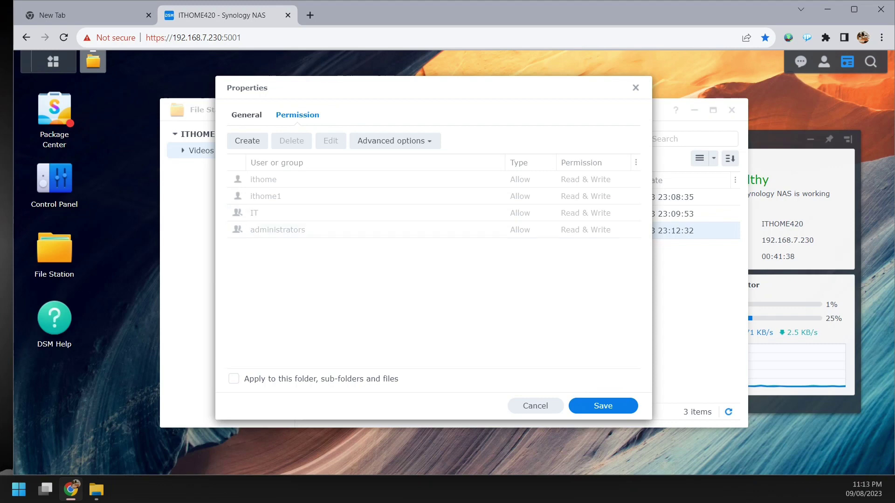
pyautogui.click(391, 140)
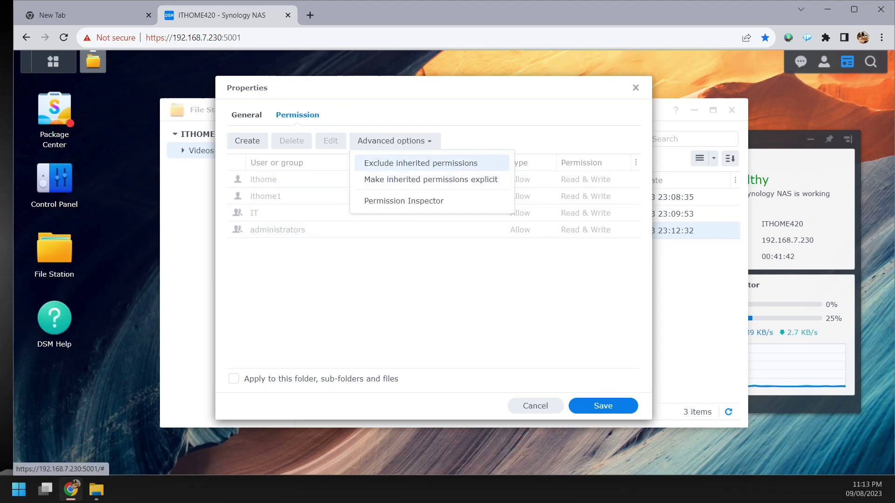
pyautogui.click(420, 163)
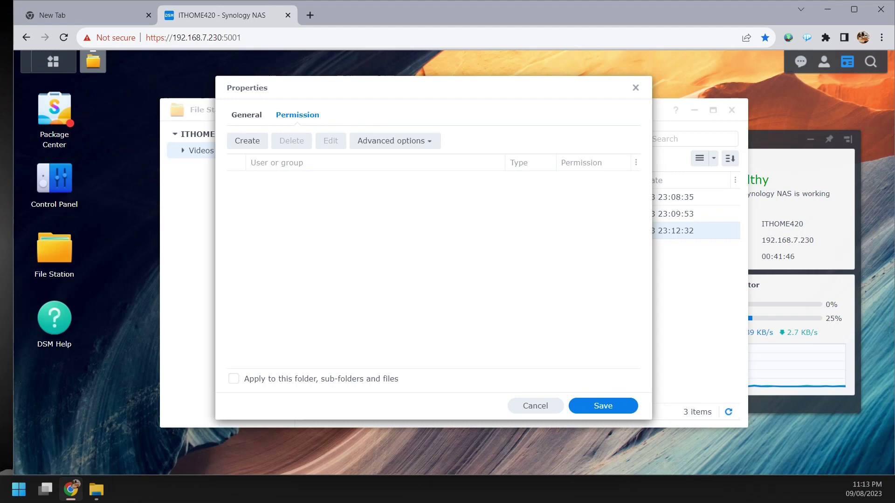
# - Start a new Allow rule for user ithome1, applying to all subfolders and files
pyautogui.click(247, 140)
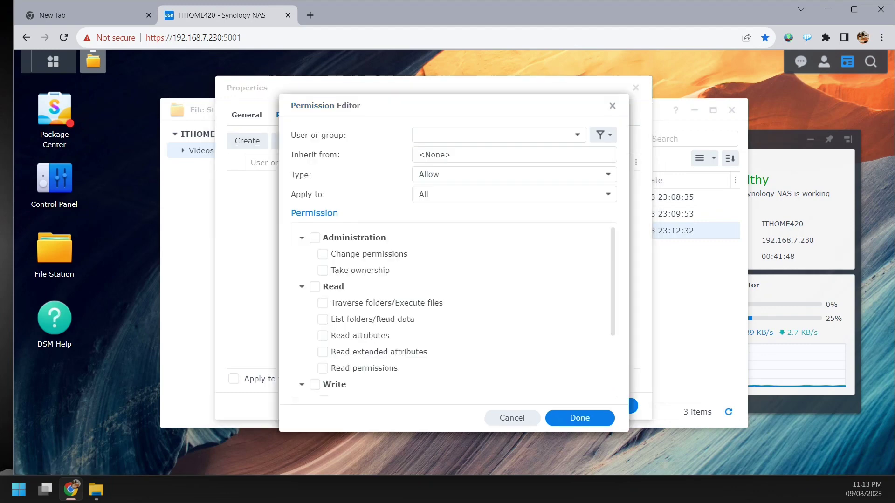
pyautogui.scroll(-2, 452, 310)
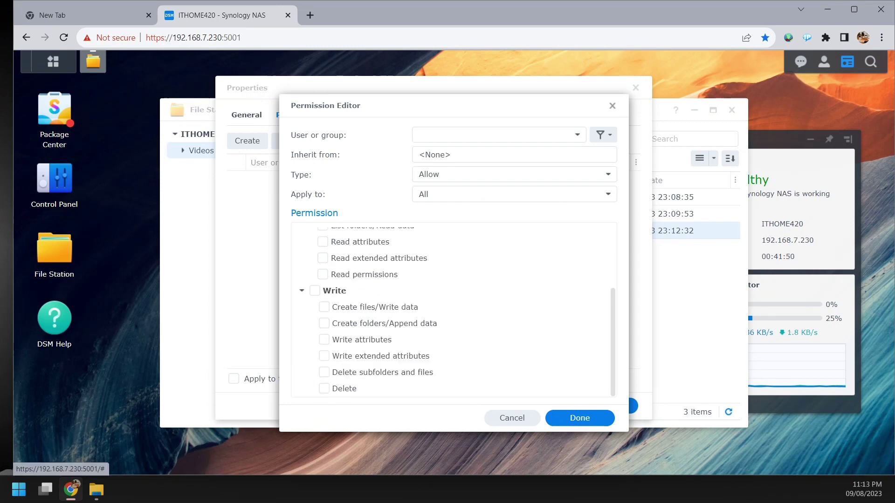
pyautogui.scroll(2, 453, 310)
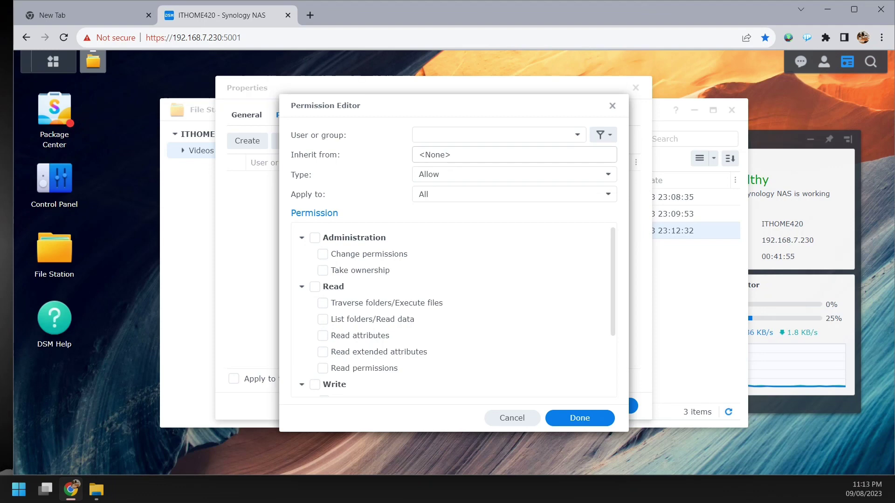
pyautogui.click(494, 135)
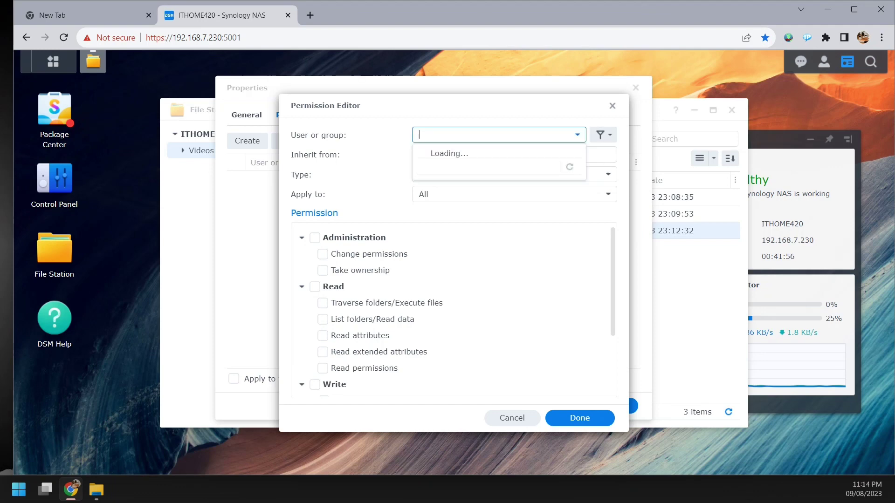
pyautogui.scroll(-3, 499, 262)
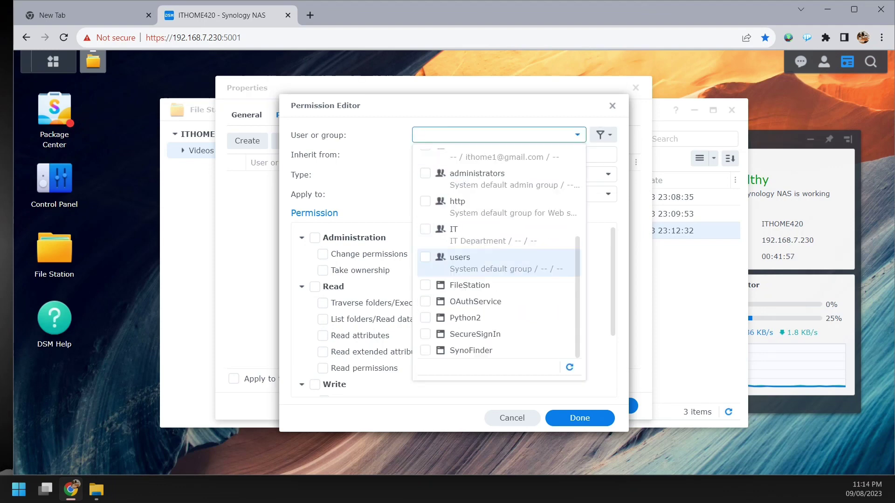
pyautogui.scroll(3, 499, 273)
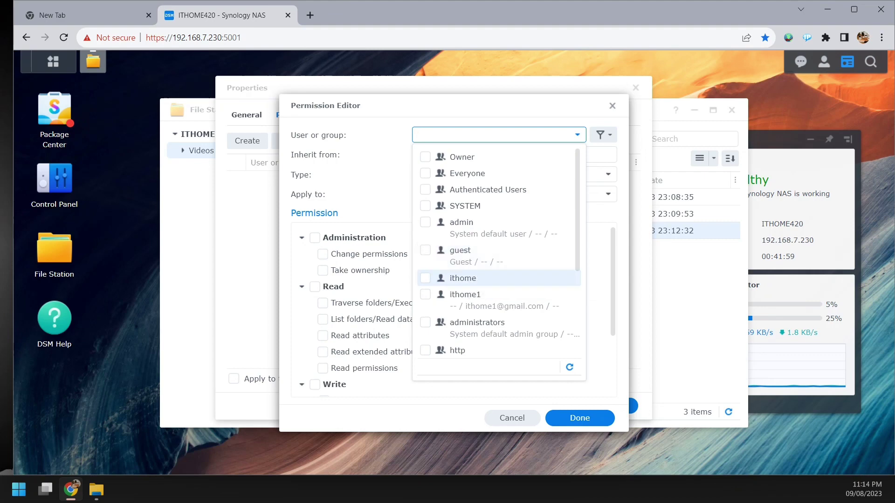
pyautogui.click(466, 299)
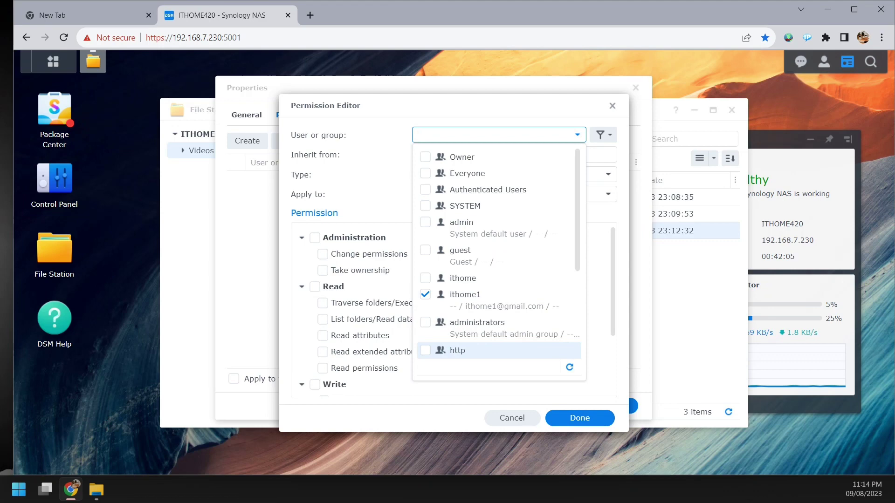
pyautogui.press('Return')
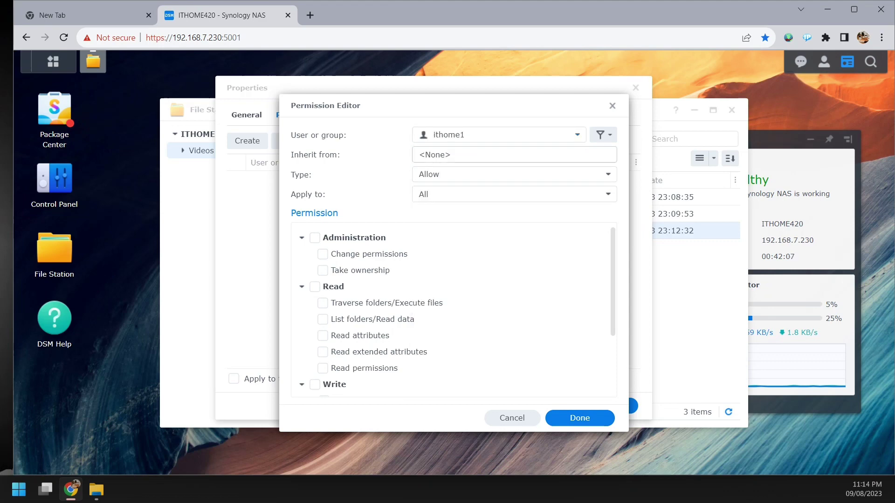
pyautogui.press('Tab')
pyautogui.press('Tab')
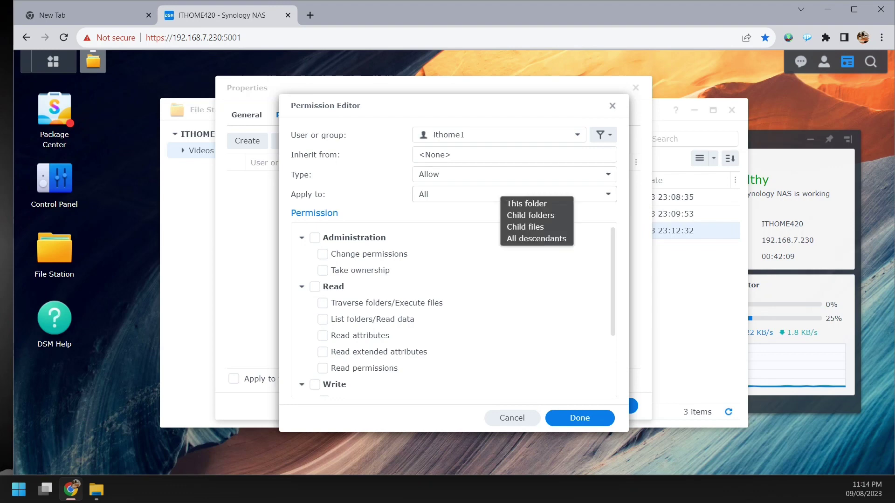
pyautogui.press('Down')
pyautogui.press('Down')
pyautogui.press('Down')
pyautogui.press('Down')
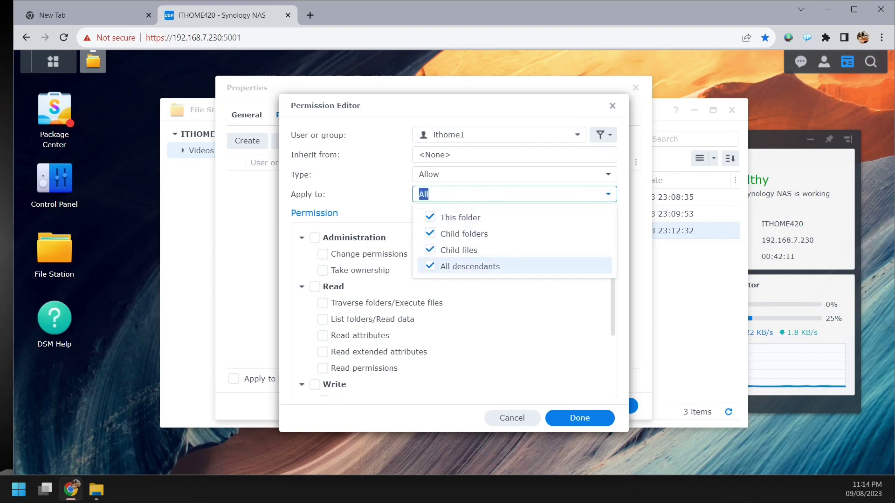
pyautogui.press('Up')
pyautogui.press('Up')
pyautogui.press('Up')
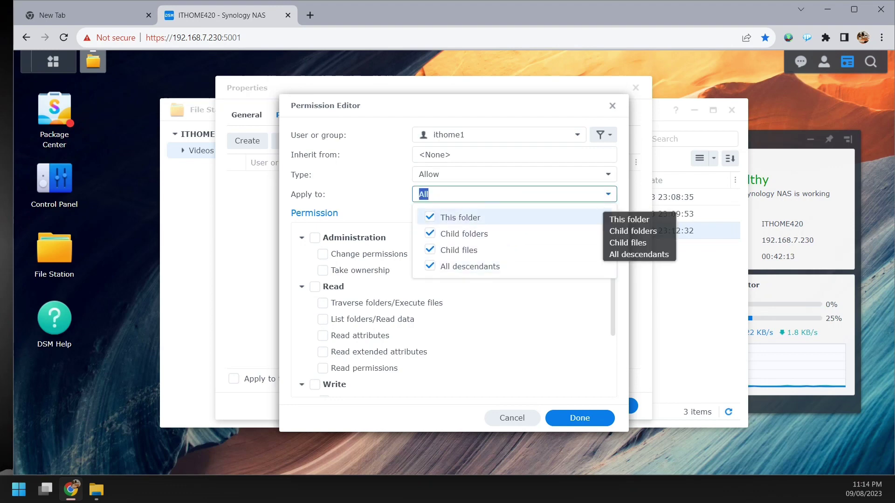
pyautogui.press('Escape')
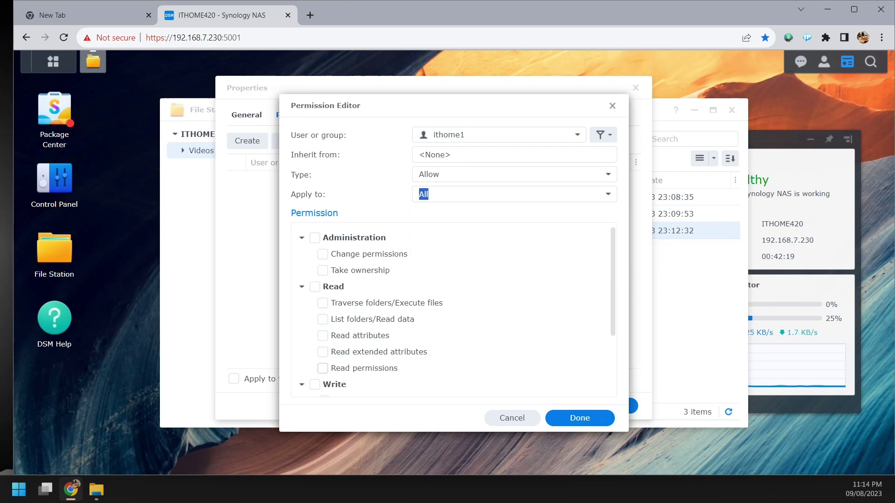
# - Grant the rule every Read permission and finish it
pyautogui.click(322, 368)
pyautogui.click(322, 368)
pyautogui.scroll(-2, 324, 335)
pyautogui.scroll(2, 324, 323)
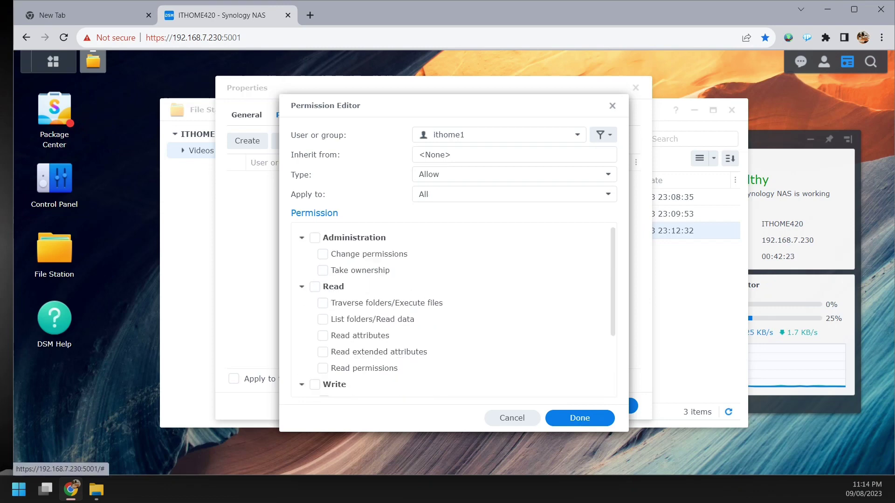
pyautogui.click(315, 286)
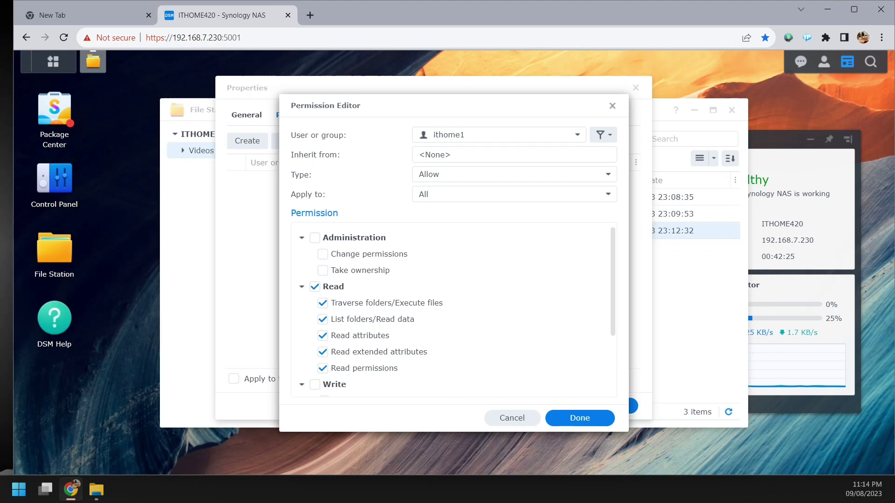
pyautogui.scroll(-2, 420, 326)
pyautogui.scroll(2, 453, 310)
pyautogui.scroll(-1, 452, 310)
pyautogui.click(580, 418)
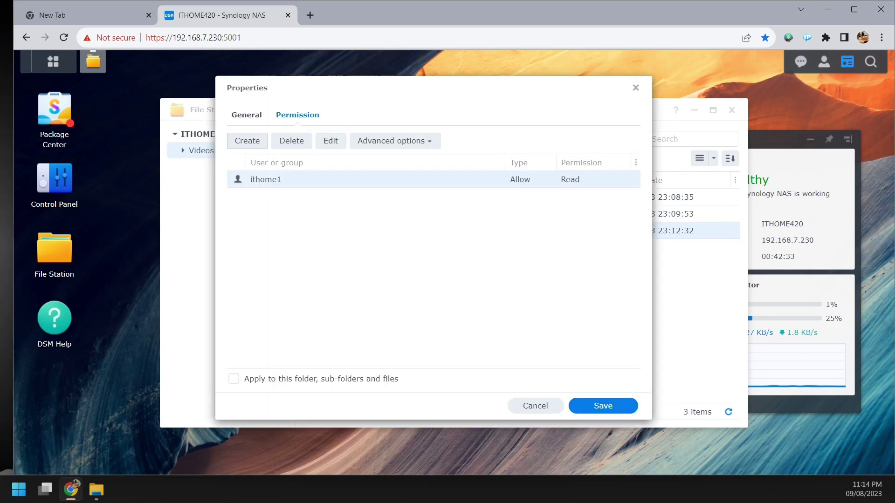
# - Save Movie3's read-only Allow rule for the user, accepting the warning that your own access will be denied
pyautogui.moveTo(322, 88); pyautogui.dragTo(418, 73)
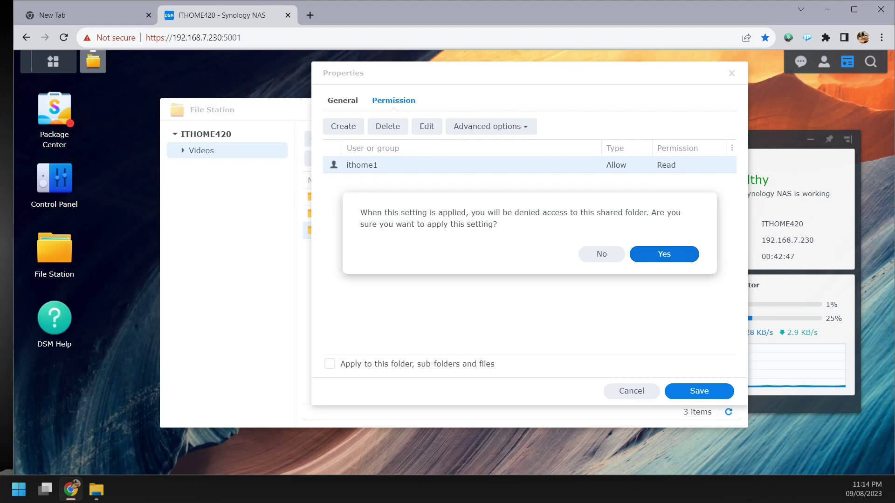
pyautogui.press('Return')
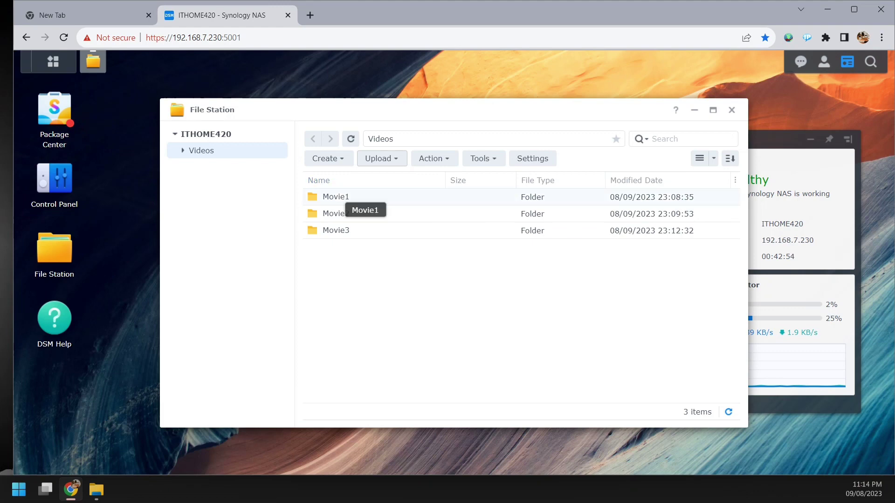
# - Select Movie3 and sort the Videos folders by Privilege
pyautogui.click(372, 230)
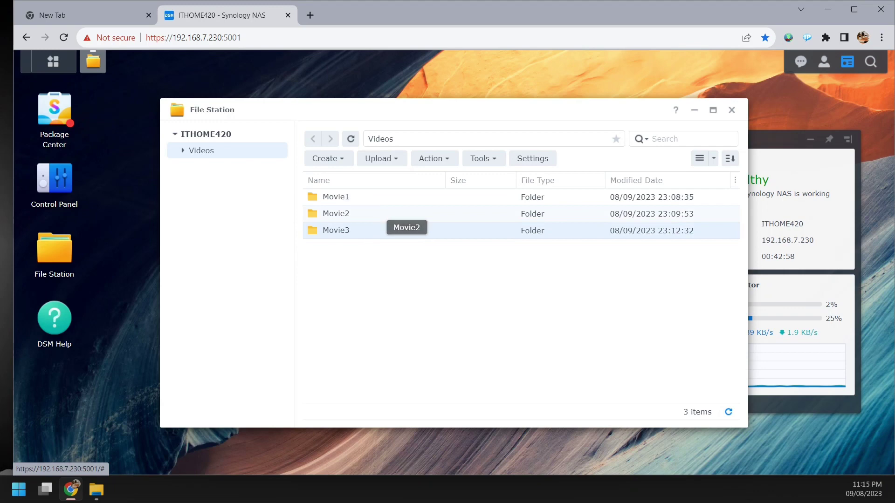
pyautogui.click(730, 158)
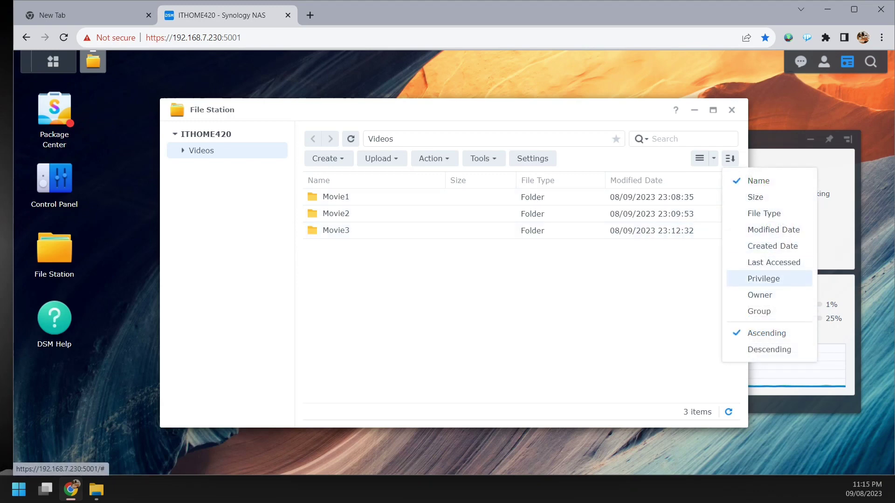
pyautogui.click(764, 278)
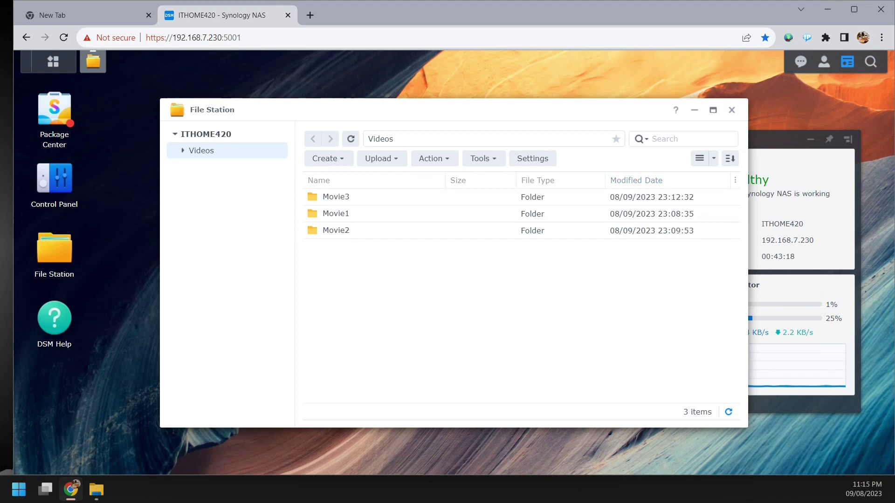
# - Maximize File Station, re-sort the folders by Name, and bring up the column chooser
pyautogui.click(713, 110)
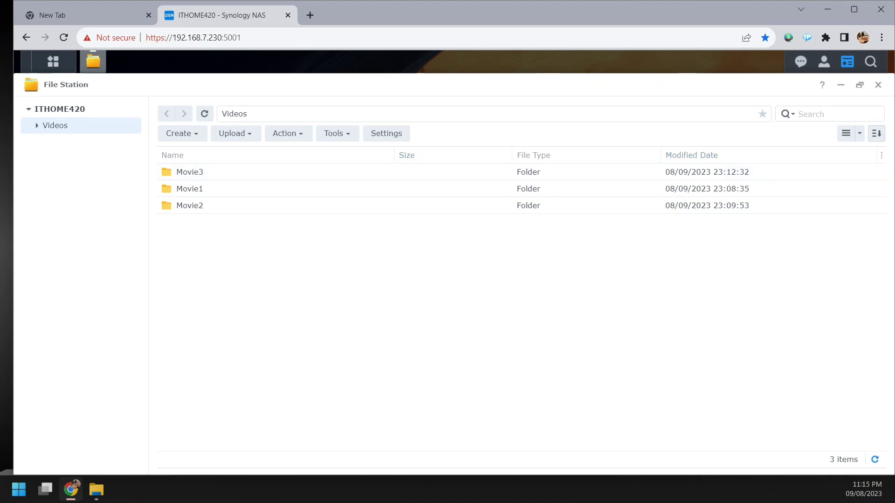
pyautogui.click(877, 134)
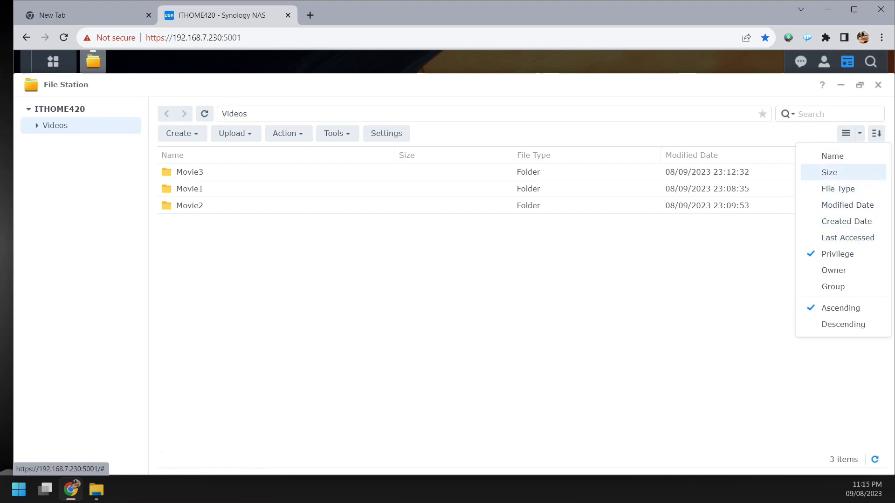
pyautogui.click(833, 156)
pyautogui.click(876, 134)
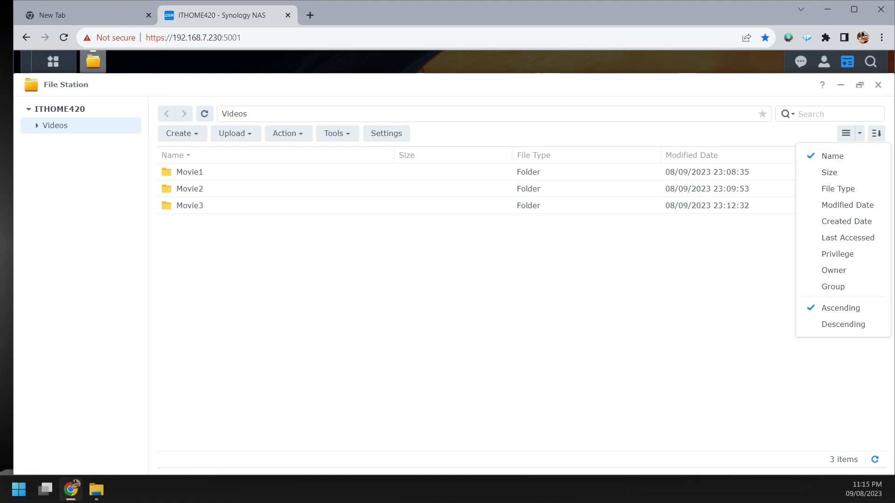
pyautogui.click(876, 134)
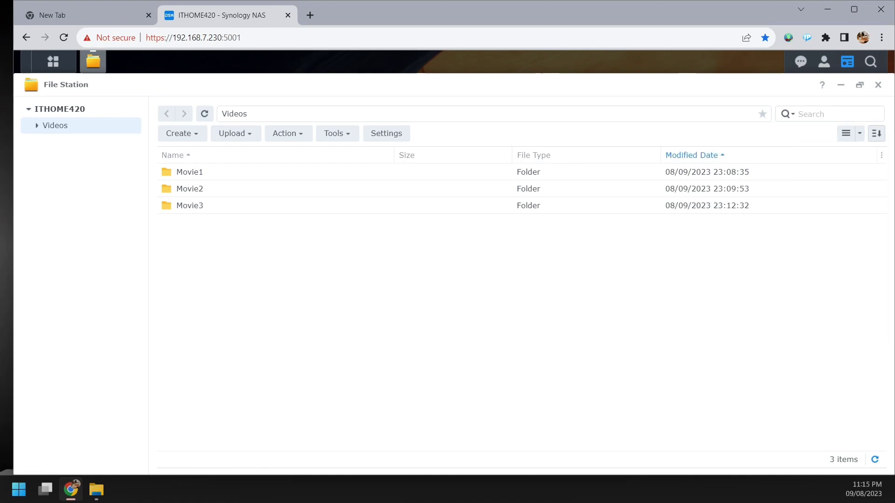
pyautogui.click(881, 155)
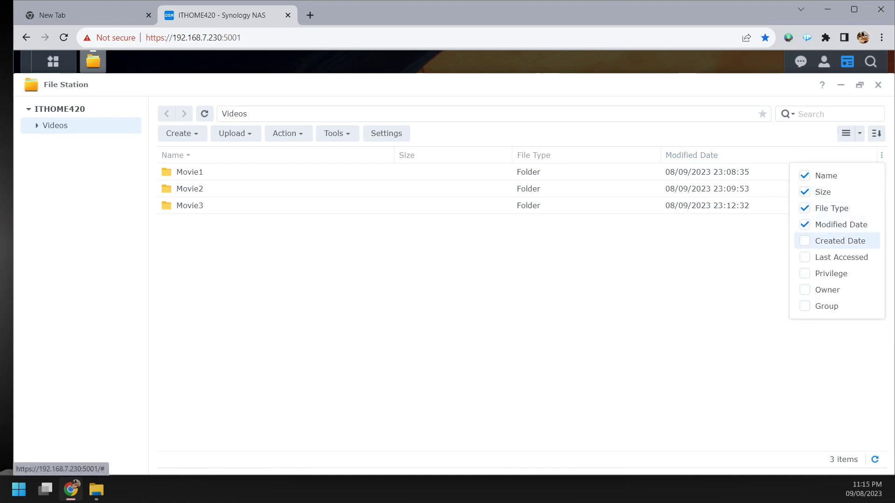
# - Show the Privilege, Owner, Group and Last Accessed columns for Movie1–3, then close the menu
pyautogui.click(832, 273)
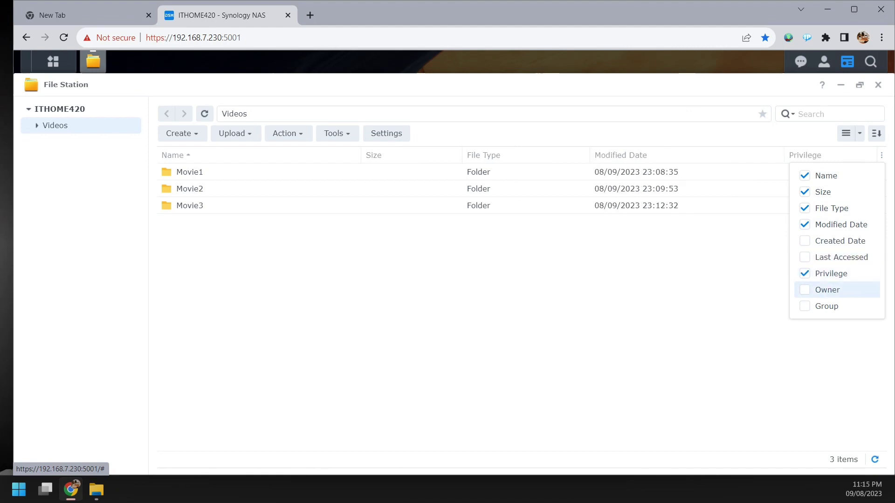
pyautogui.click(828, 290)
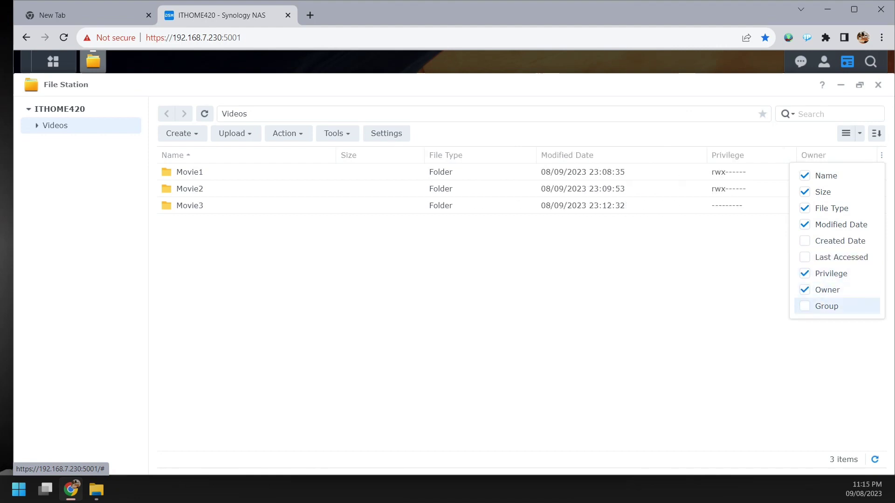
pyautogui.click(826, 306)
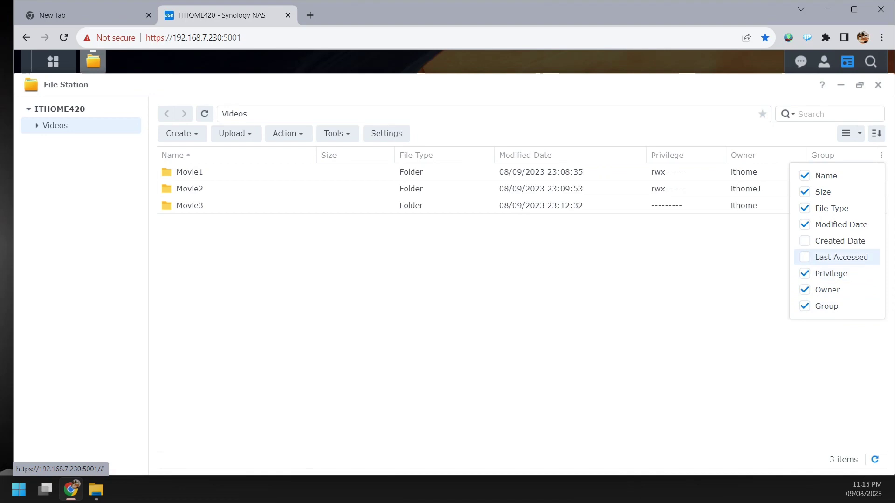
pyautogui.click(835, 257)
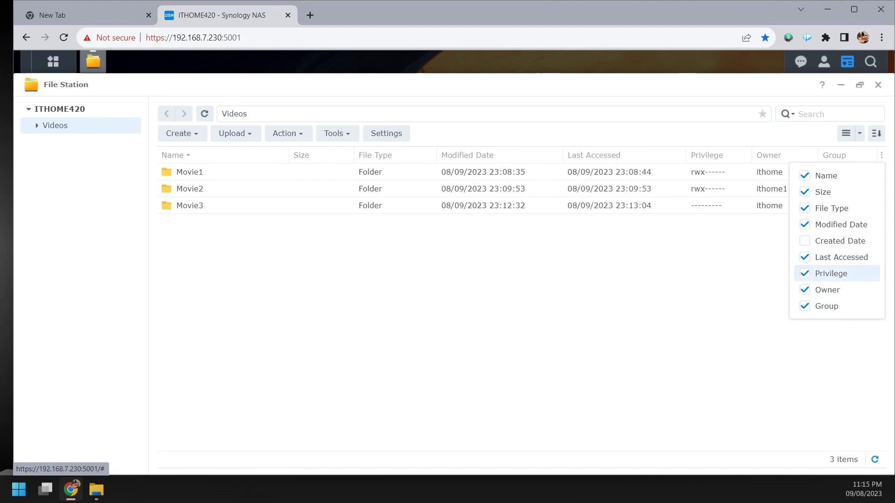
pyautogui.click(653, 298)
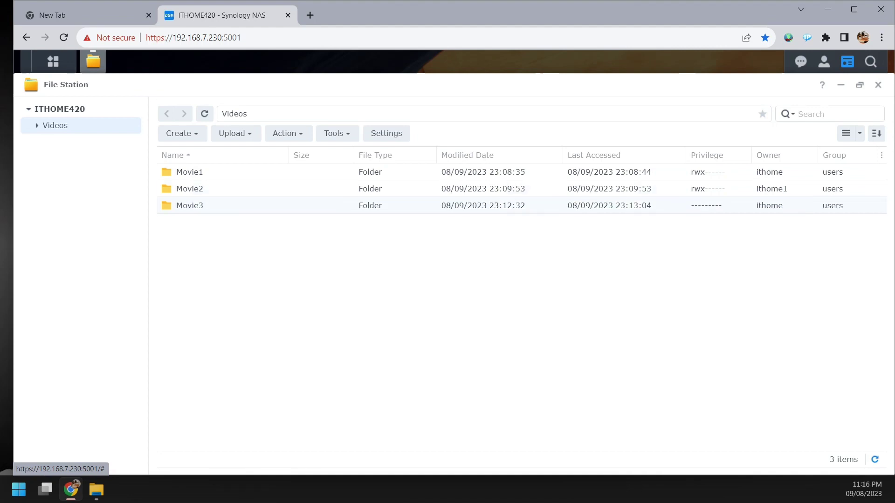
# - Check who has permissions in Movie3's properties, then close them without changes
pyautogui.click(284, 205)
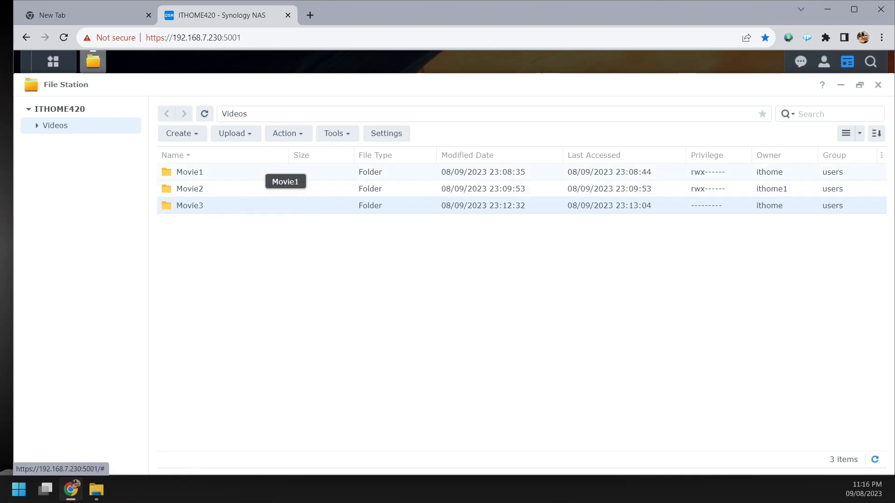
pyautogui.click(286, 134)
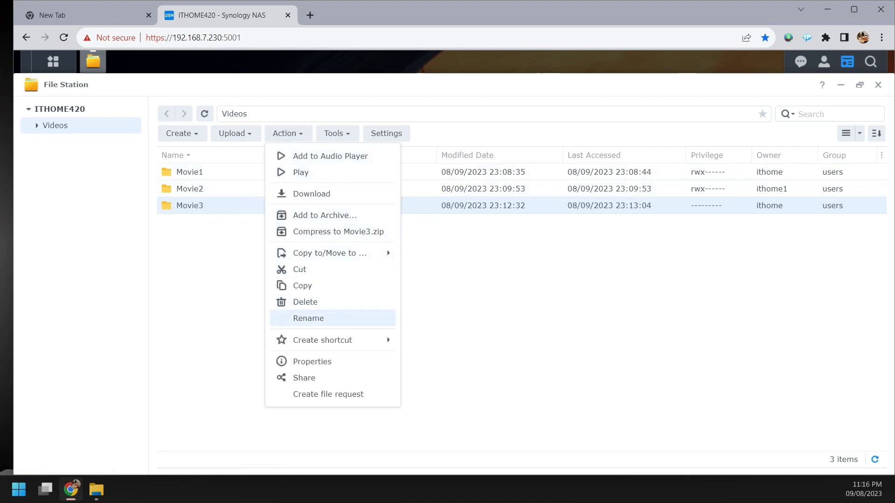
pyautogui.click(312, 362)
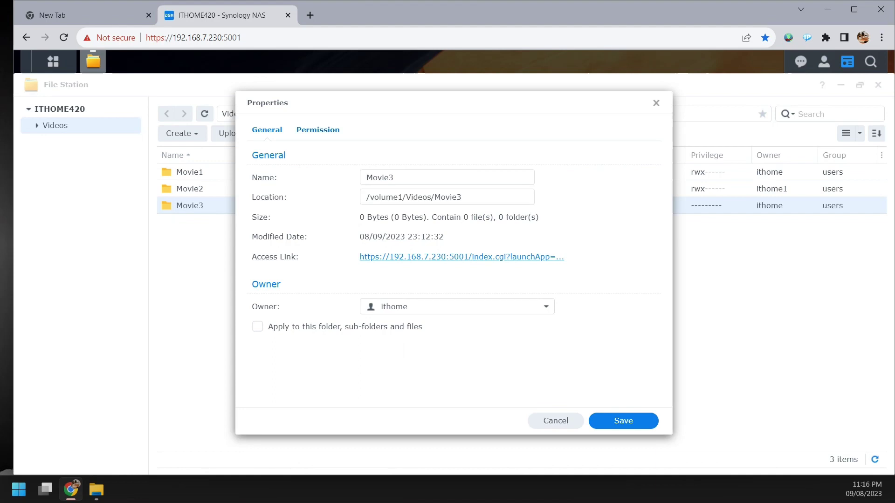
pyautogui.click(318, 131)
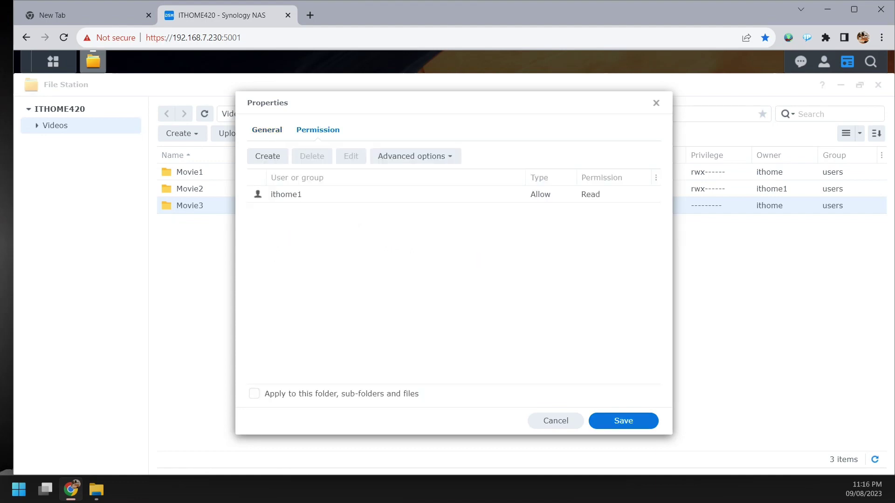
pyautogui.click(556, 421)
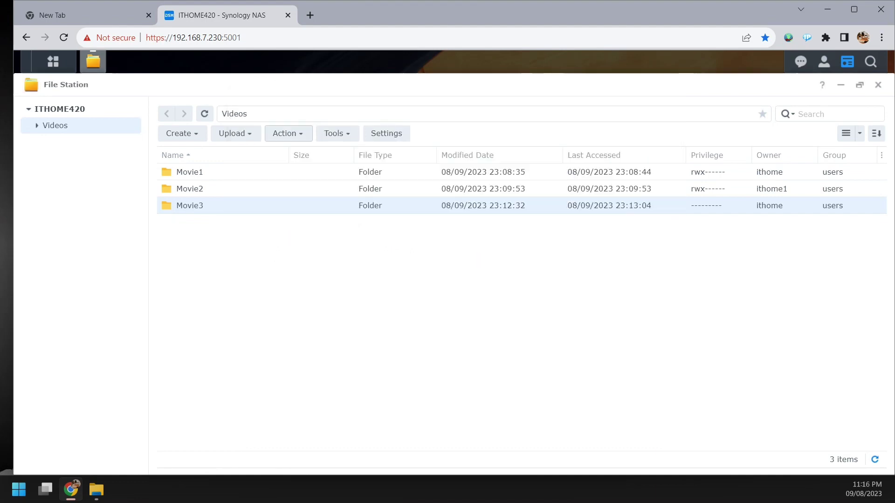
# - Look through File Station's Tools list without choosing anything
pyautogui.click(337, 134)
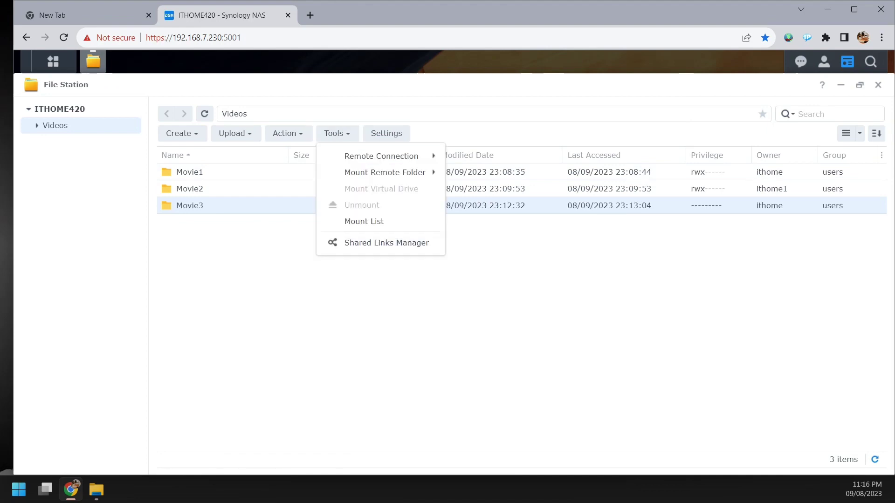
pyautogui.moveTo(381, 156)
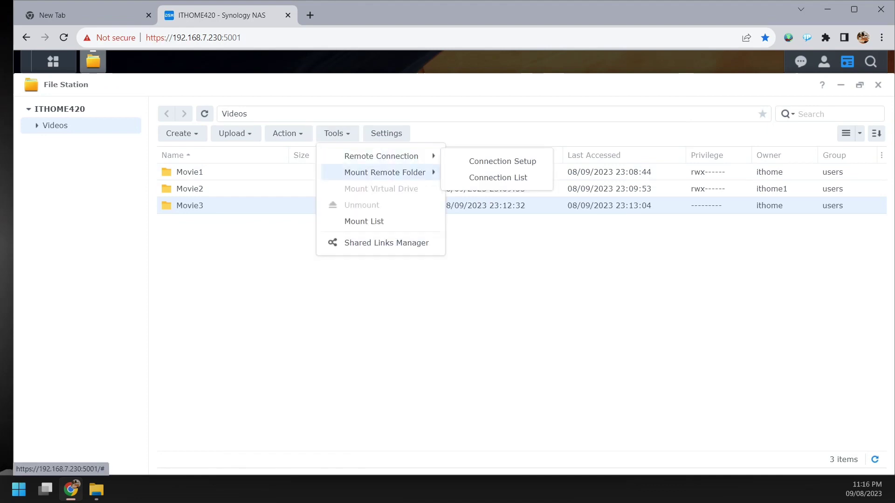
pyautogui.moveTo(385, 172)
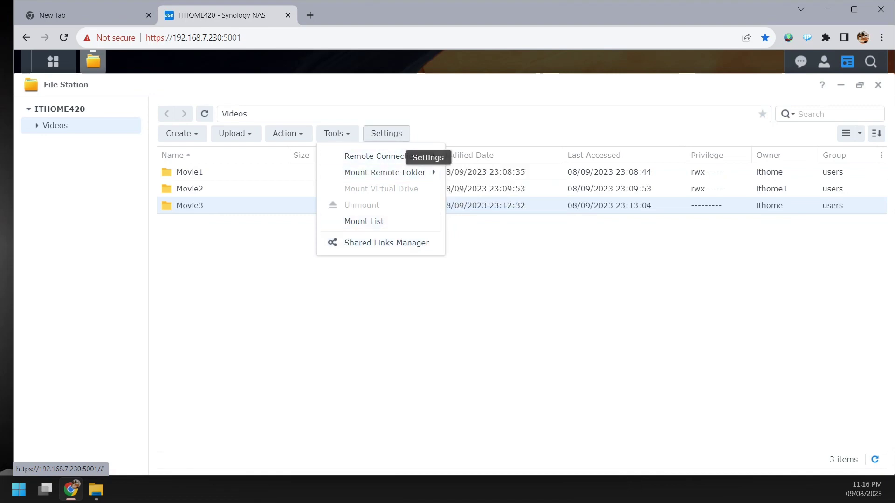
pyautogui.click(485, 280)
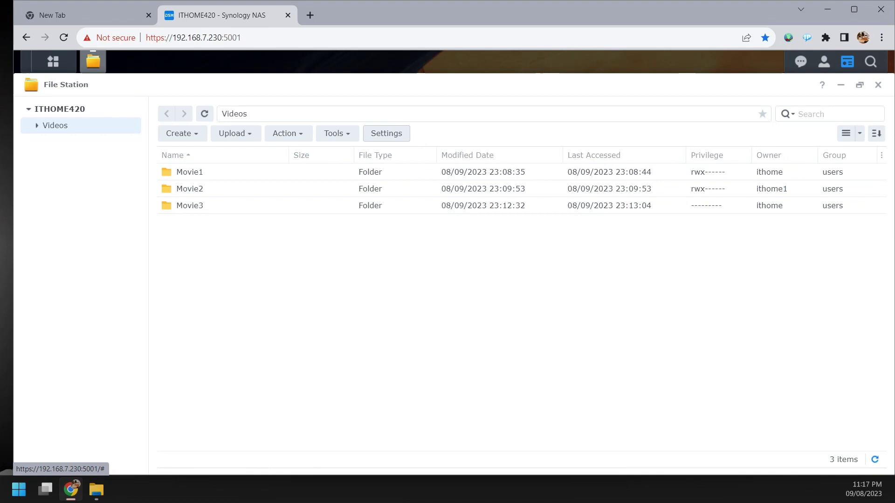
# - Turn on 'Enable File Station log' in File Station's General settings
pyautogui.click(386, 134)
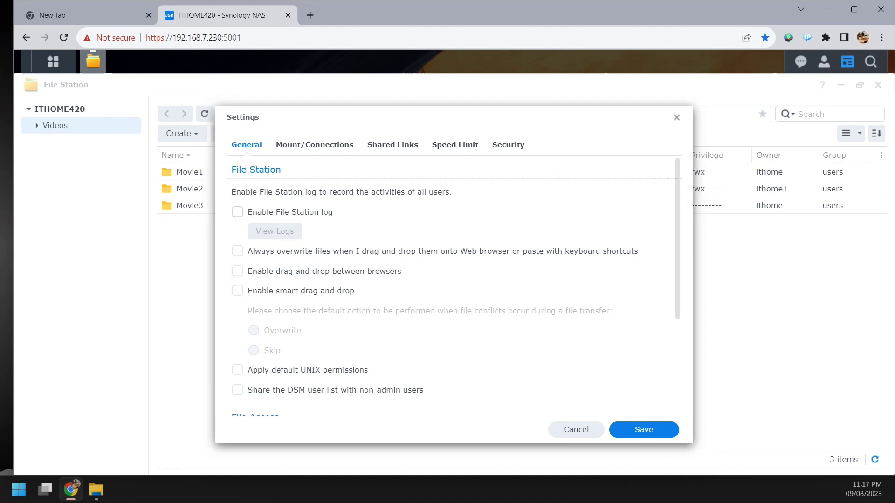
pyautogui.click(238, 212)
pyautogui.scroll(-3, 454, 287)
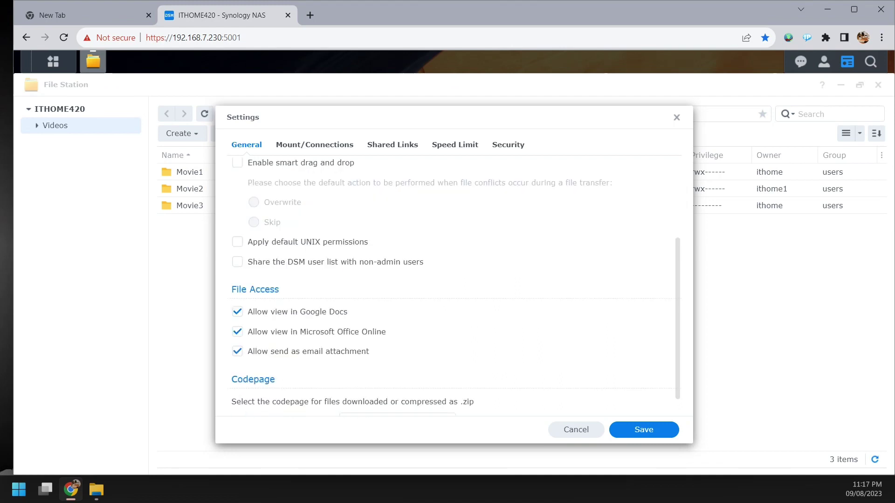
pyautogui.scroll(-1, 455, 286)
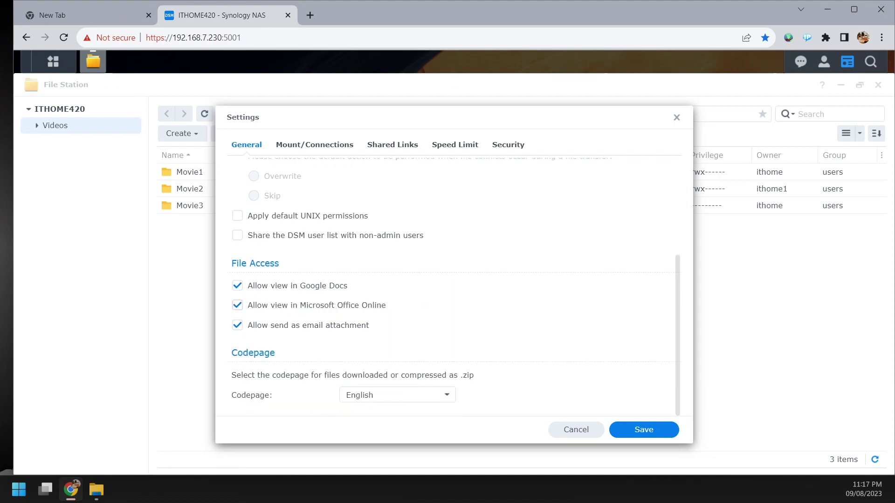
pyautogui.scroll(4, 455, 286)
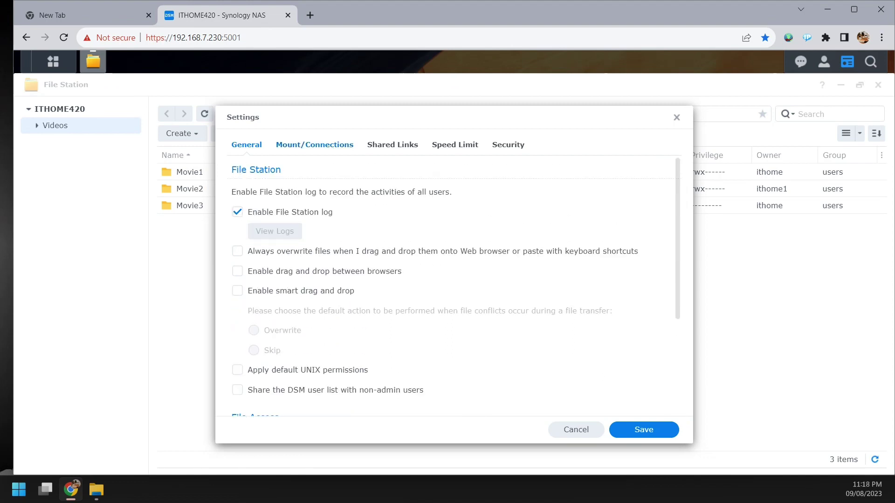
# - Review the Mount/Connections, Shared Links and Speed Limit settings tabs
pyautogui.click(314, 144)
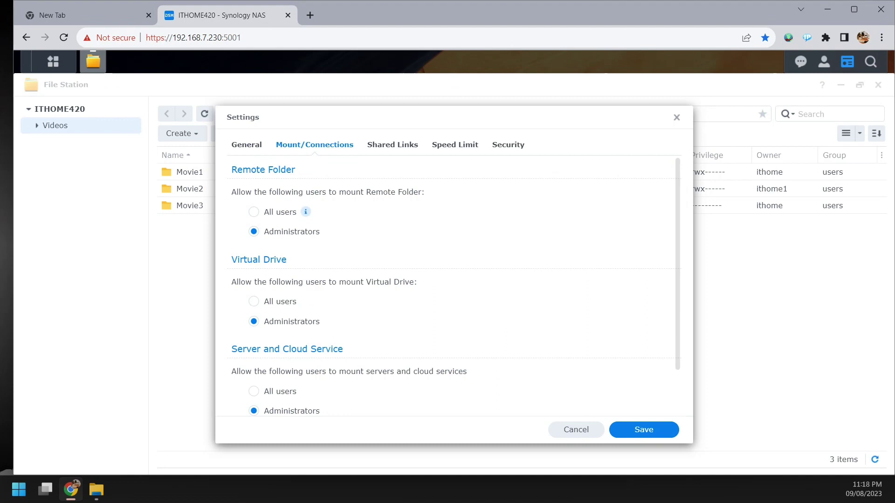
pyautogui.scroll(-3, 448, 286)
pyautogui.scroll(3, 447, 287)
pyautogui.click(392, 145)
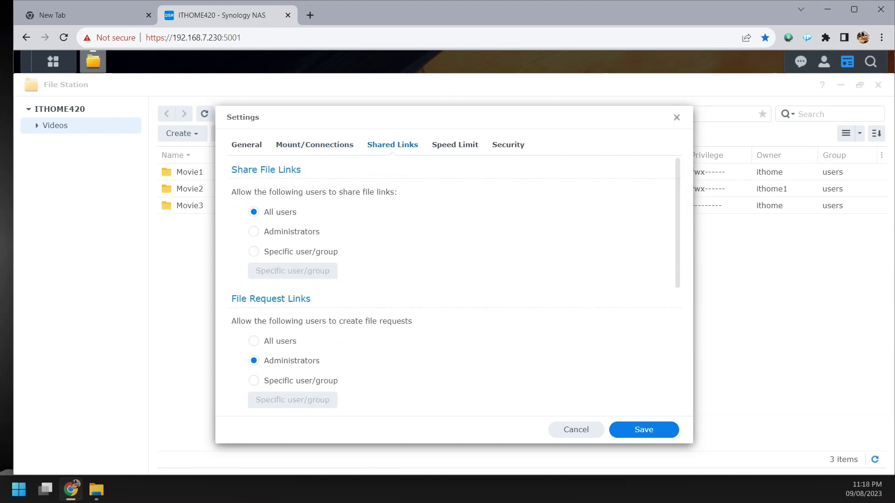
pyautogui.scroll(-10, 447, 286)
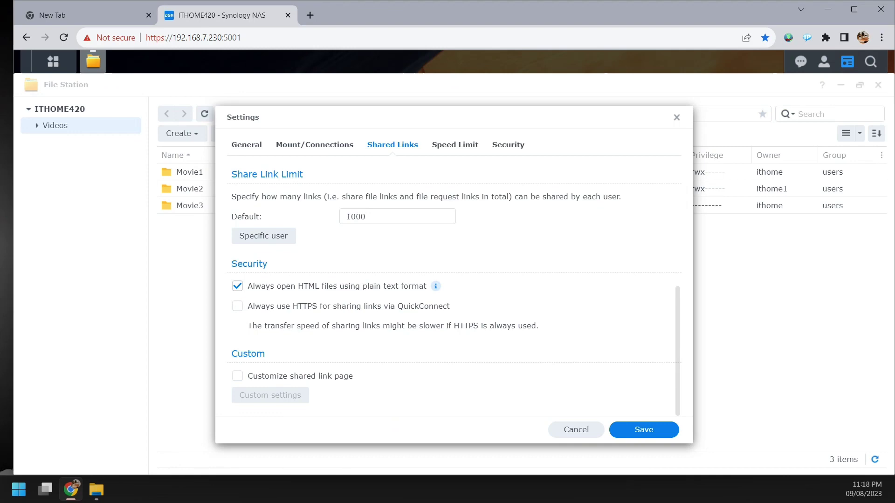
pyautogui.scroll(10, 447, 287)
pyautogui.scroll(-10, 448, 286)
pyautogui.click(455, 145)
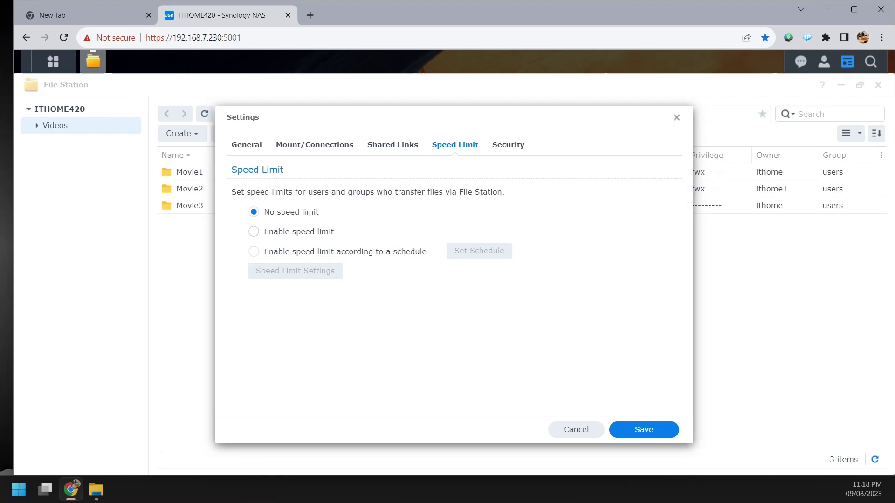
# - Enable the transfer speed limit, review the Security tab, and save File Station's settings
pyautogui.click(254, 232)
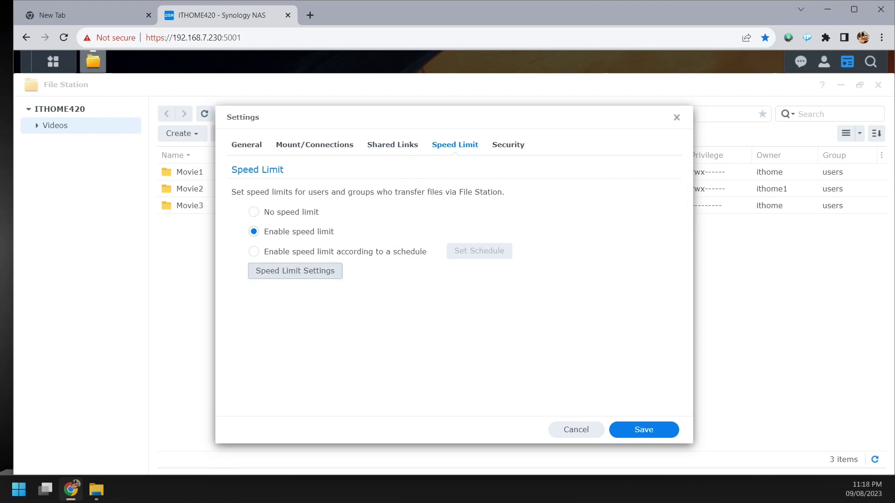
pyautogui.click(296, 271)
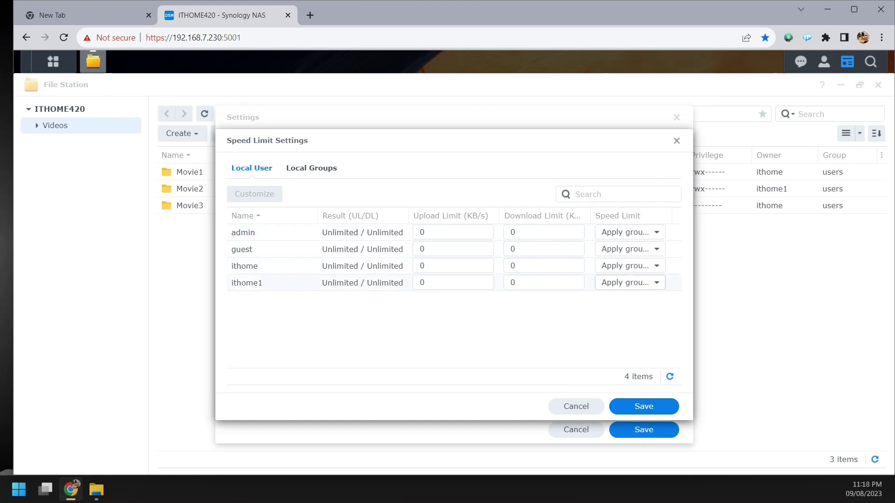
pyautogui.click(576, 406)
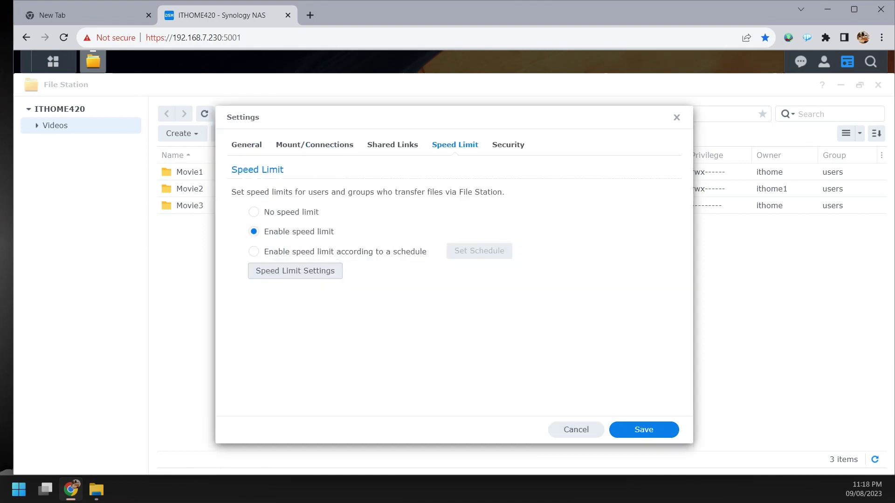
pyautogui.click(508, 144)
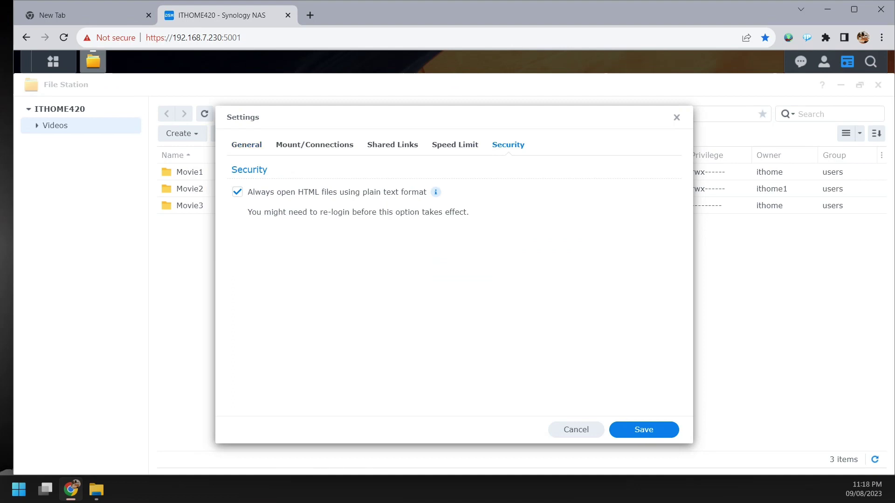
pyautogui.click(620, 432)
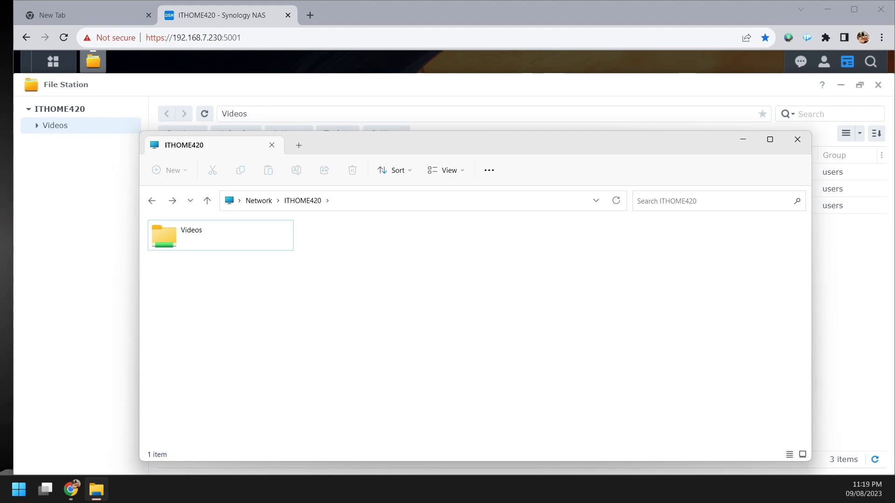
# - Try creating a new text document in Videos\Movie3, dismiss Access Denied, and close Explorer
pyautogui.doubleClick(191, 233)
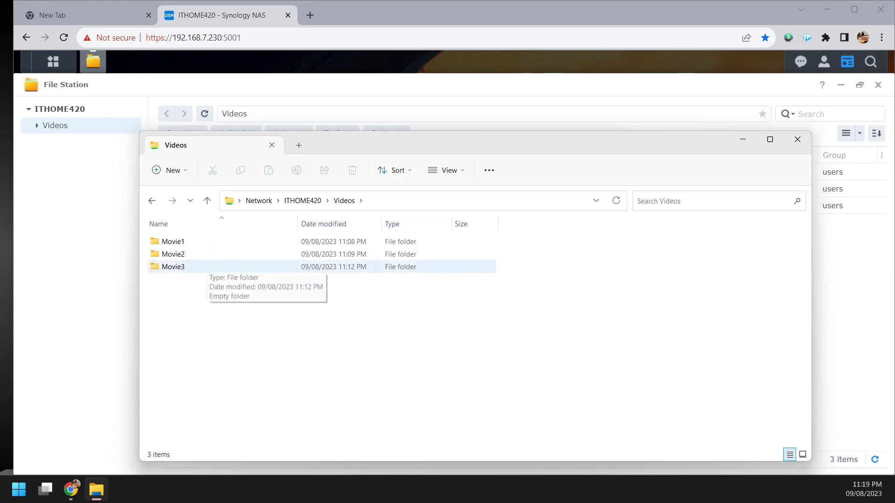
pyautogui.doubleClick(181, 267)
pyautogui.rightClick(267, 310)
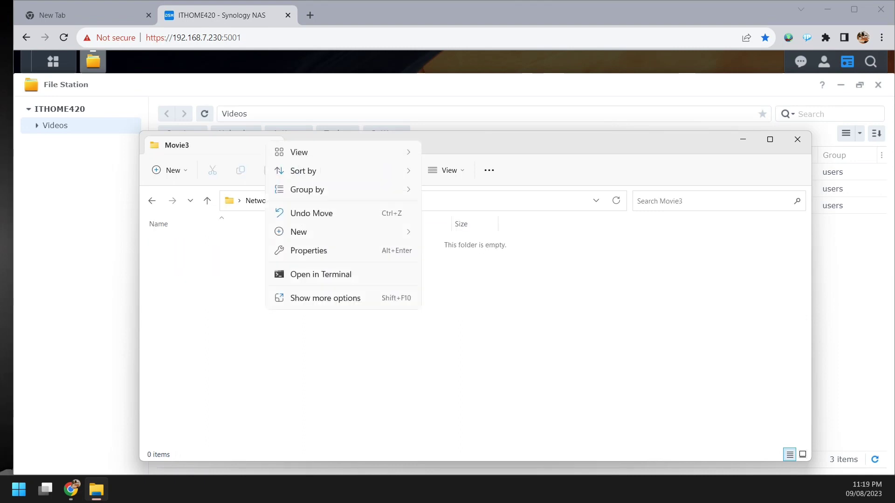
pyautogui.moveTo(326, 231)
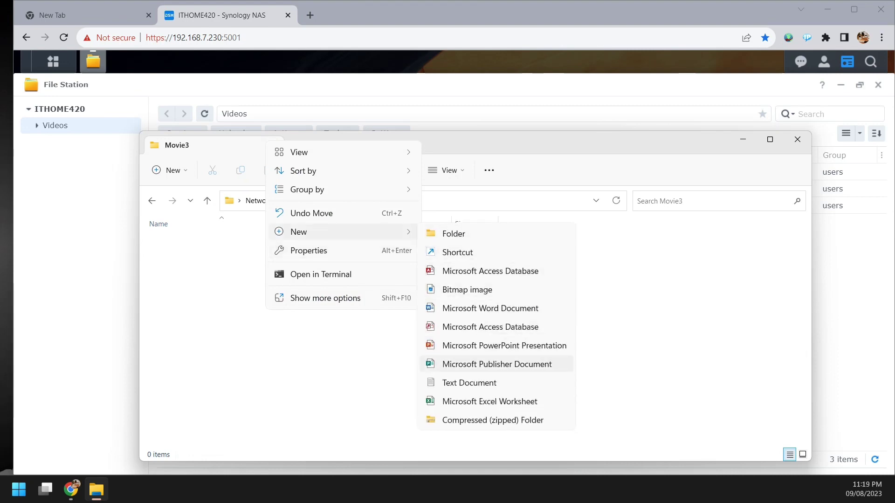
pyautogui.click(469, 383)
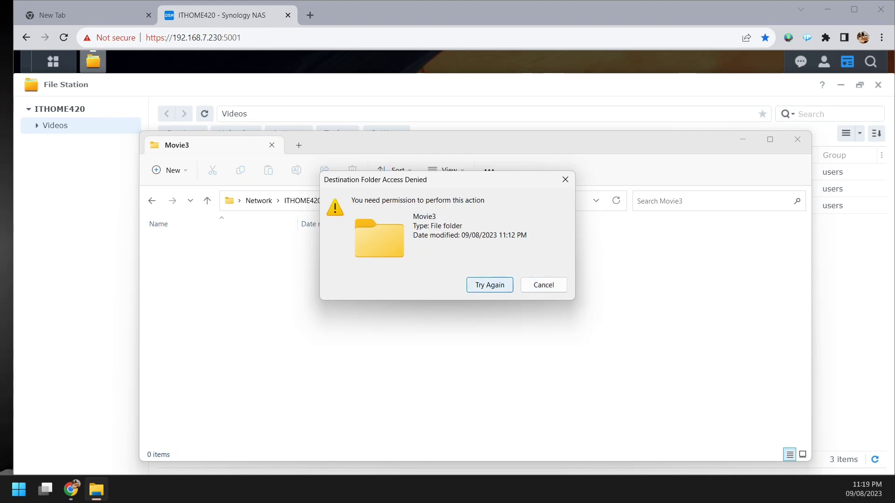
pyautogui.click(543, 285)
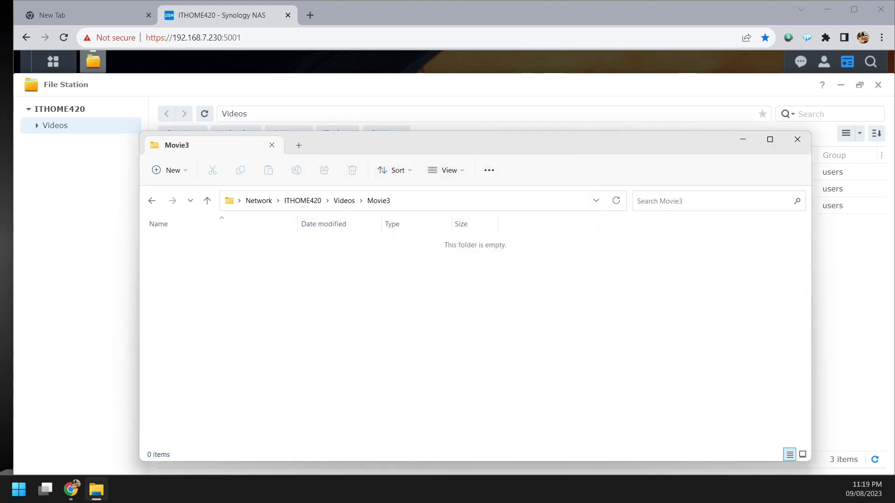
pyautogui.click(797, 139)
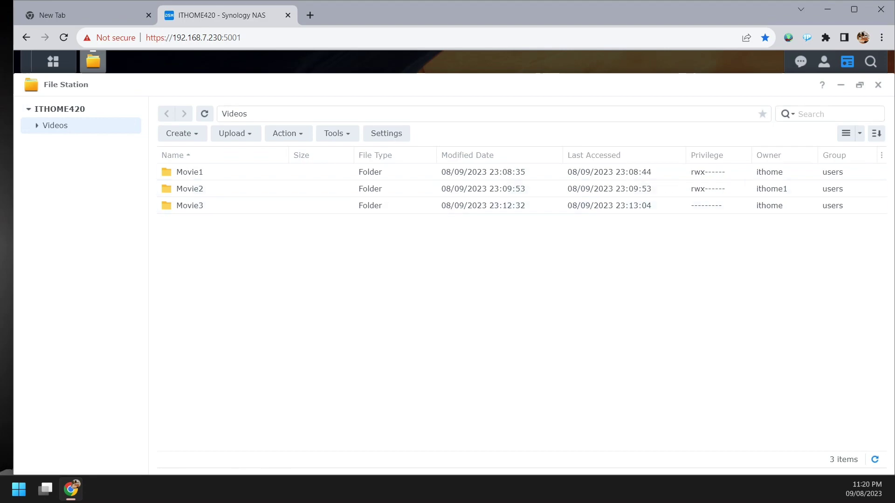
# - Close File Station, go to Control Panel's Shared Folder page, and choose Create Shared Folder
pyautogui.click(879, 85)
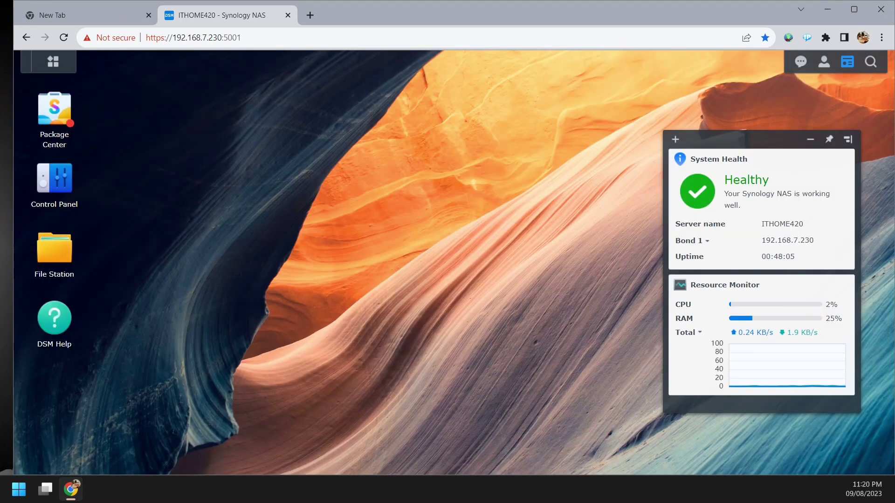
pyautogui.click(53, 61)
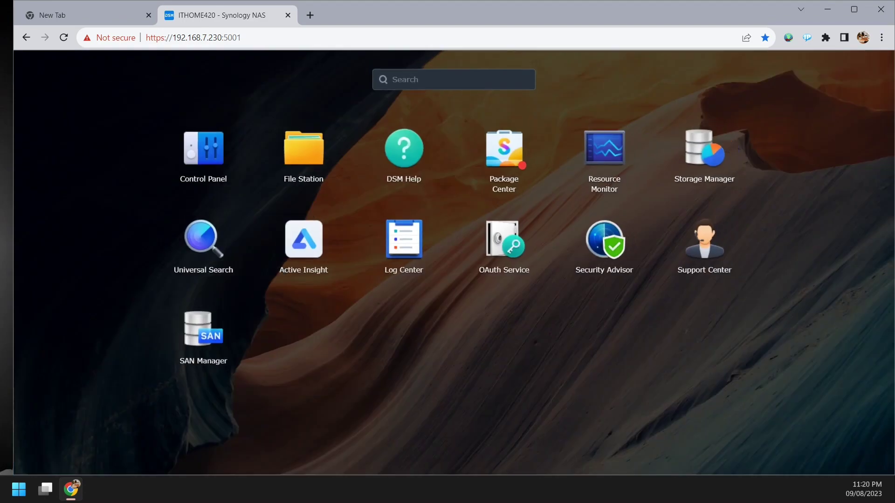
pyautogui.click(204, 148)
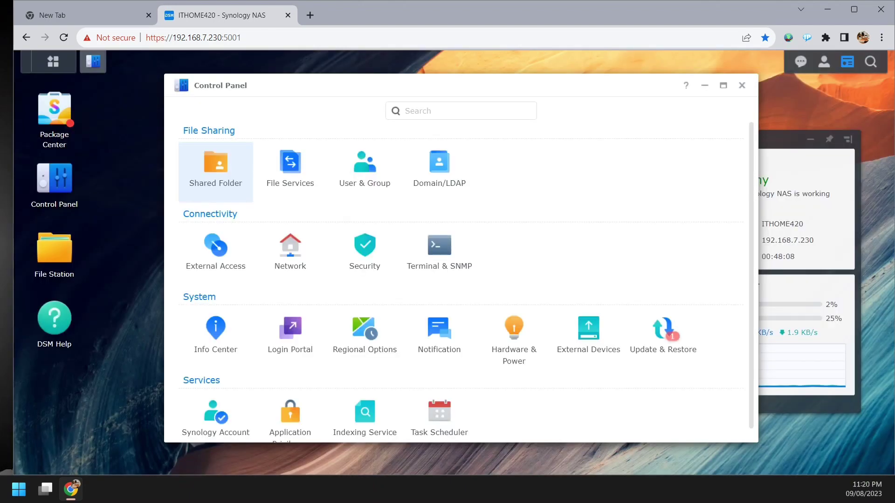
pyautogui.click(216, 170)
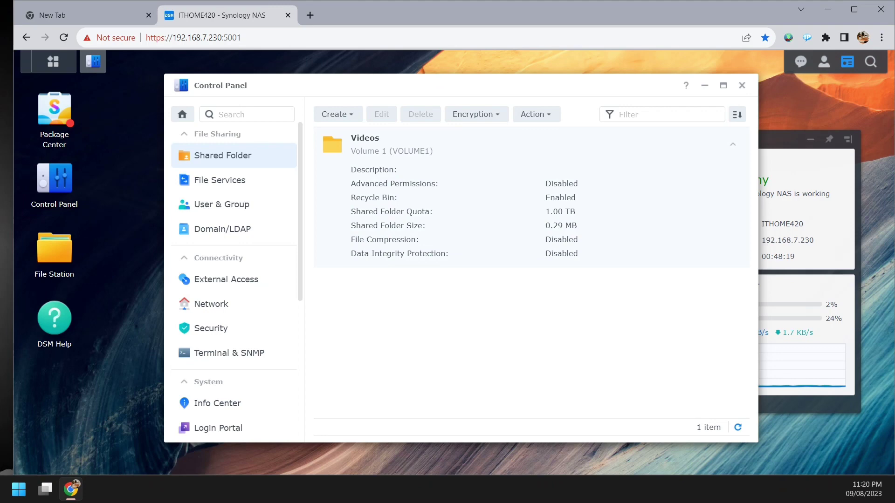
pyautogui.click(336, 114)
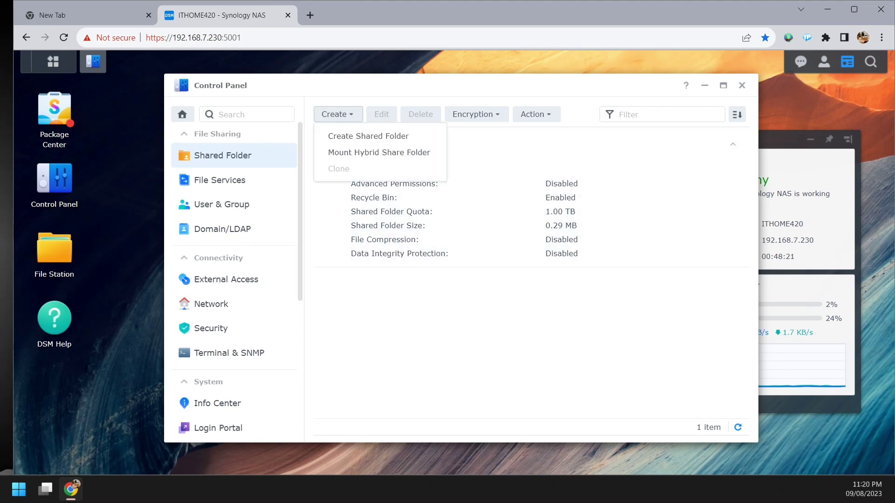
pyautogui.click(368, 136)
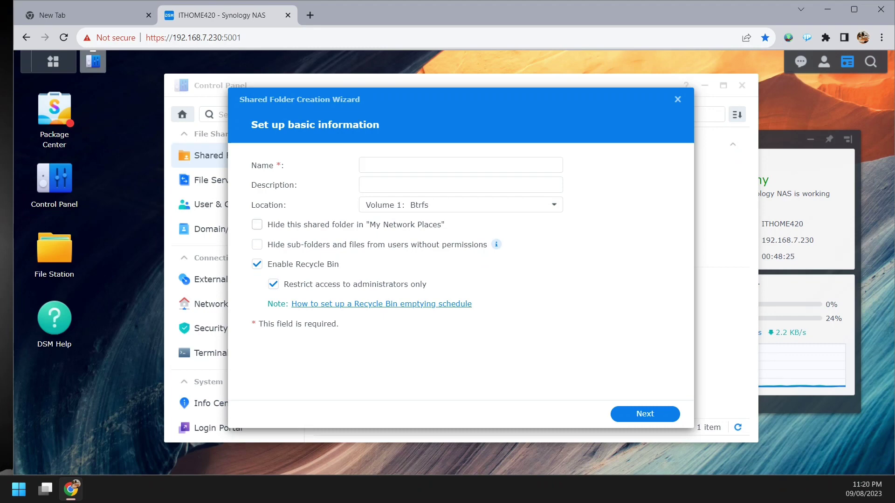
# - Name the shared folder 'Software', disable its recycle bin, and accept the remaining wizard defaults
pyautogui.click(460, 165)
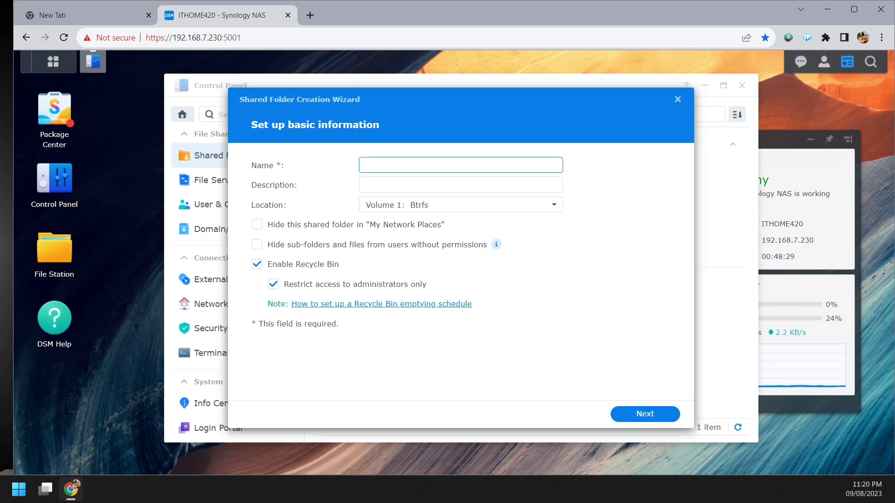
pyautogui.write('Software')
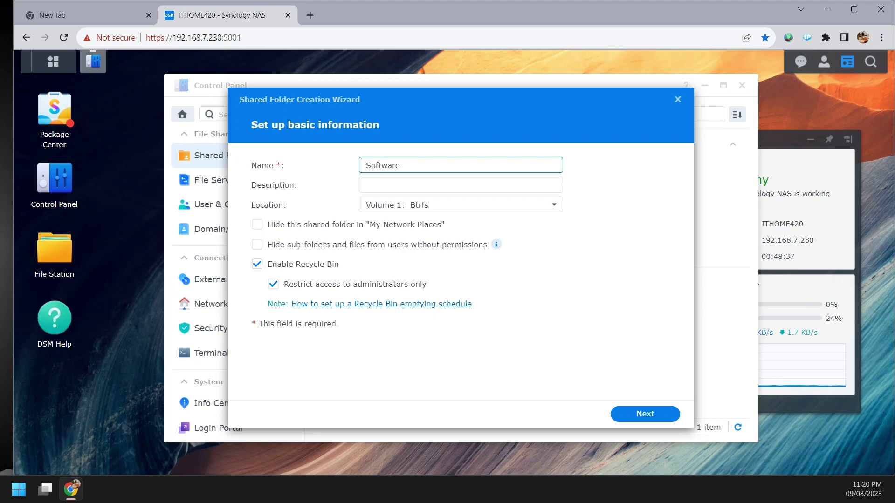
pyautogui.click(257, 265)
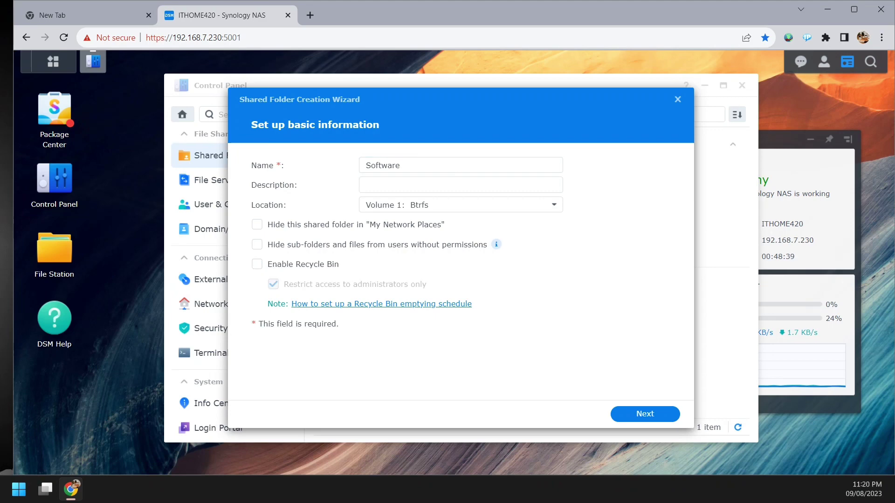
pyautogui.click(646, 414)
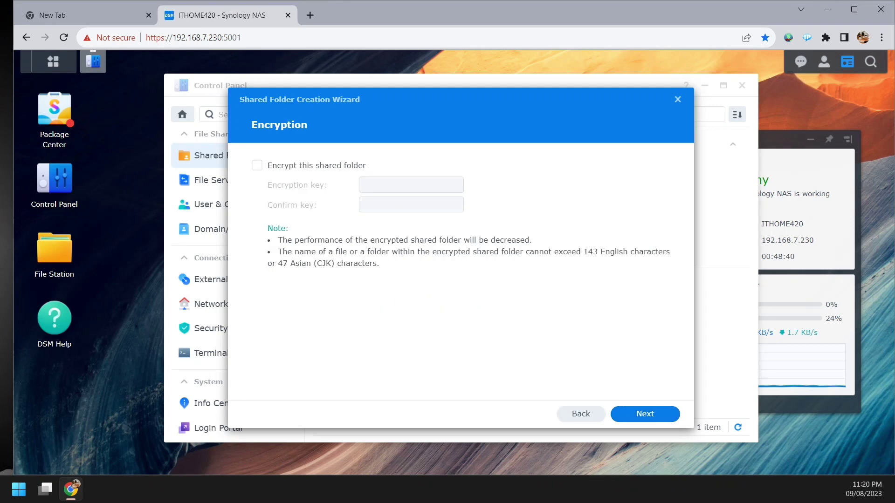
pyautogui.click(645, 414)
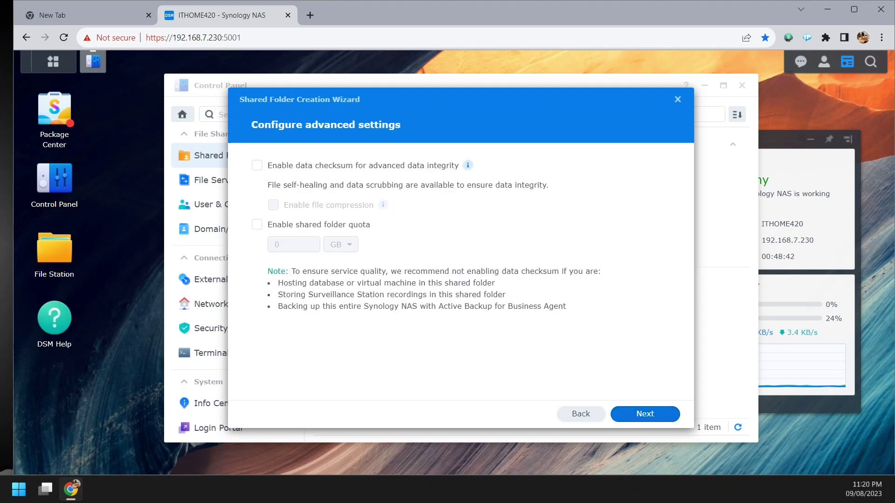
pyautogui.click(645, 414)
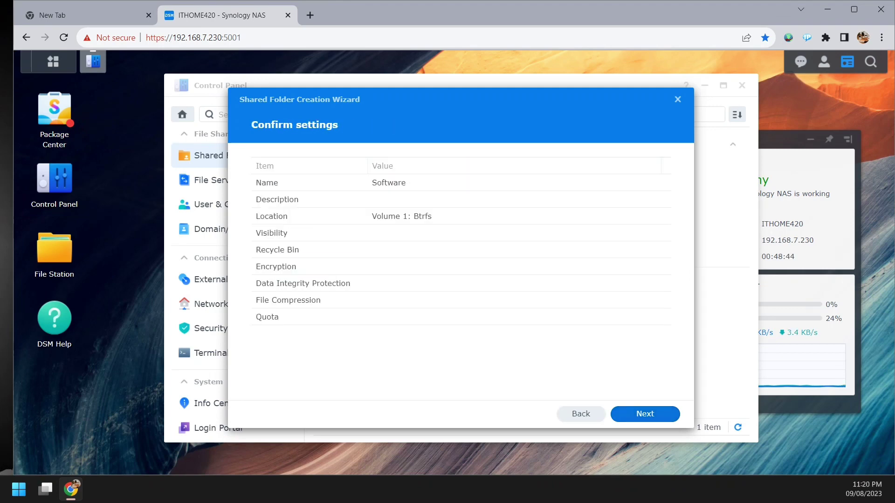
pyautogui.click(645, 414)
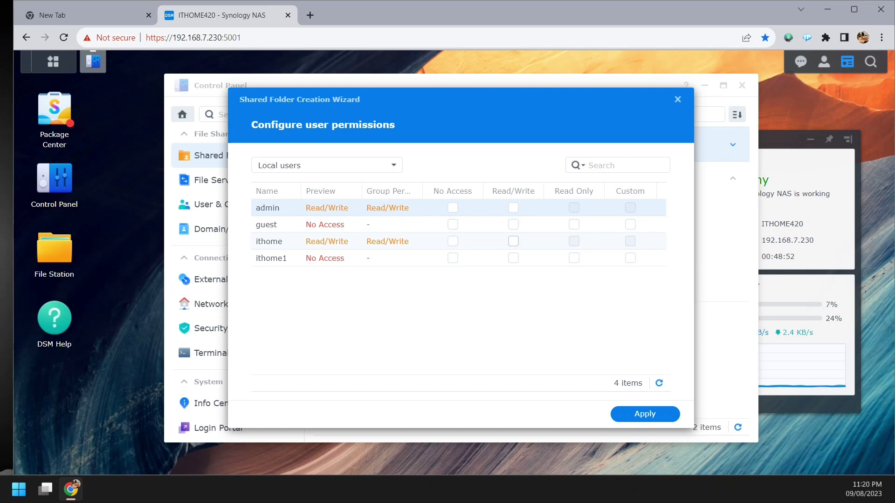
# - Give the two ordinary users and the IT group Read/Write on Software, then apply
pyautogui.click(514, 241)
pyautogui.click(513, 258)
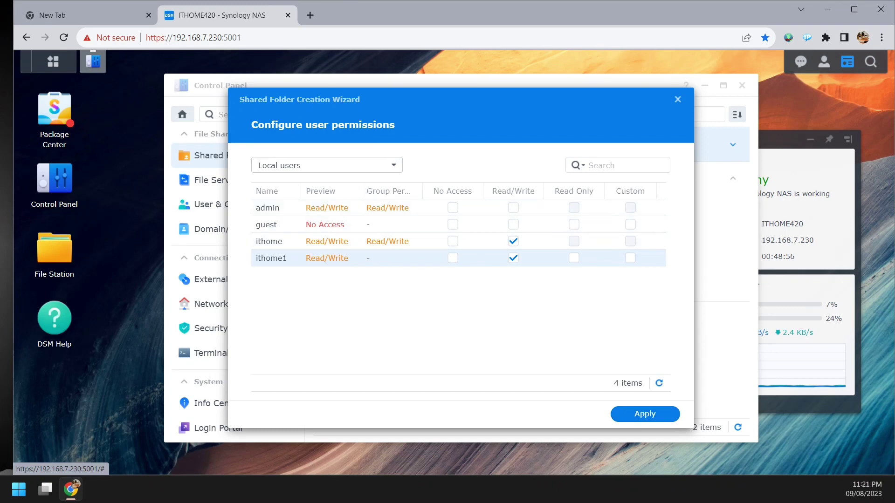
pyautogui.click(326, 165)
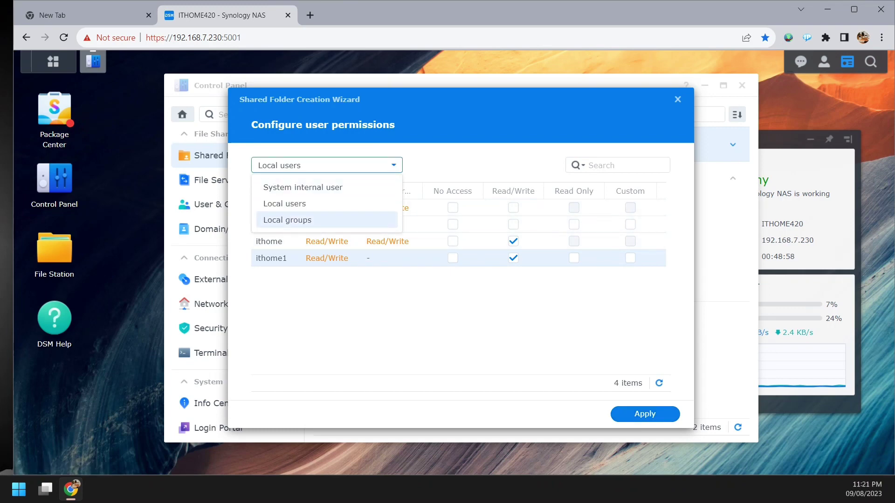
pyautogui.click(287, 220)
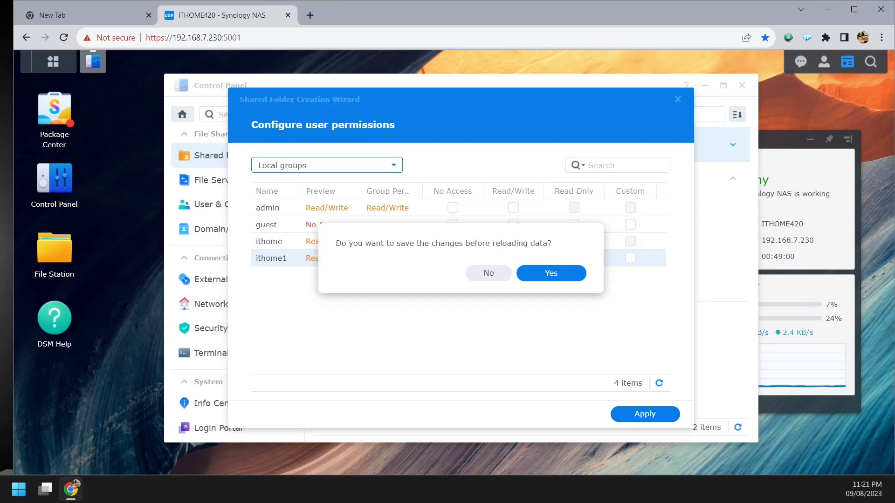
pyautogui.click(551, 273)
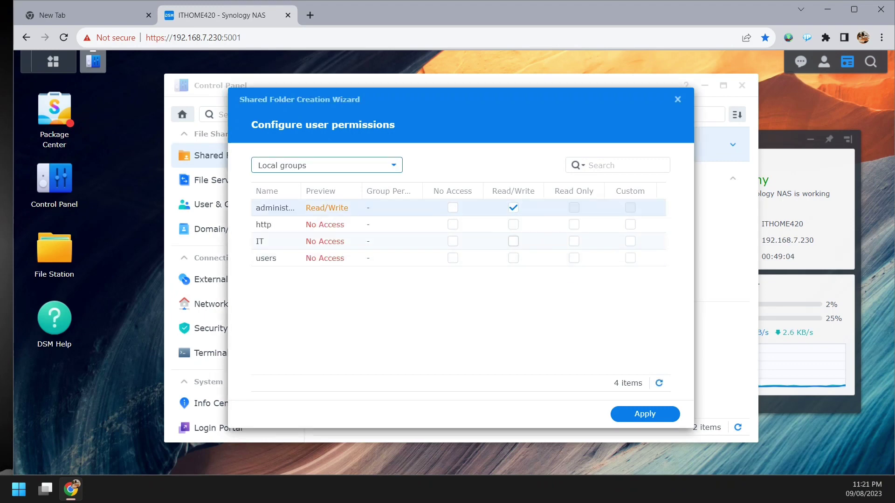
pyautogui.click(513, 241)
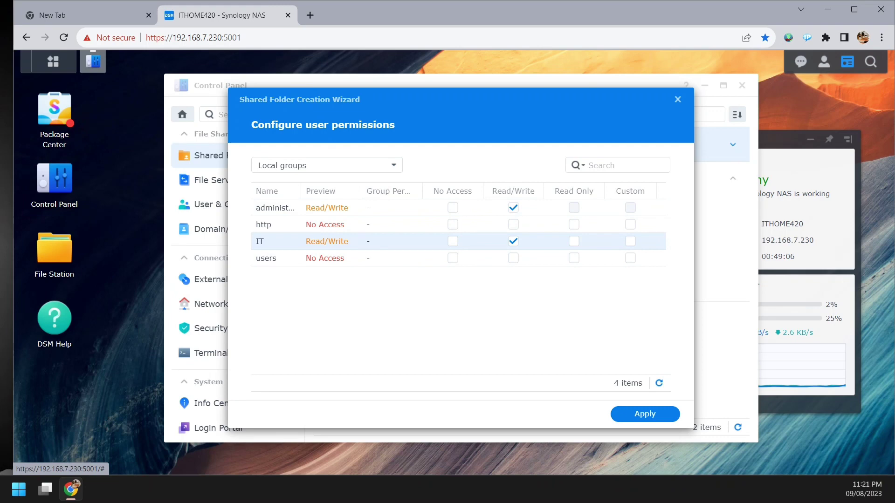
pyautogui.click(645, 414)
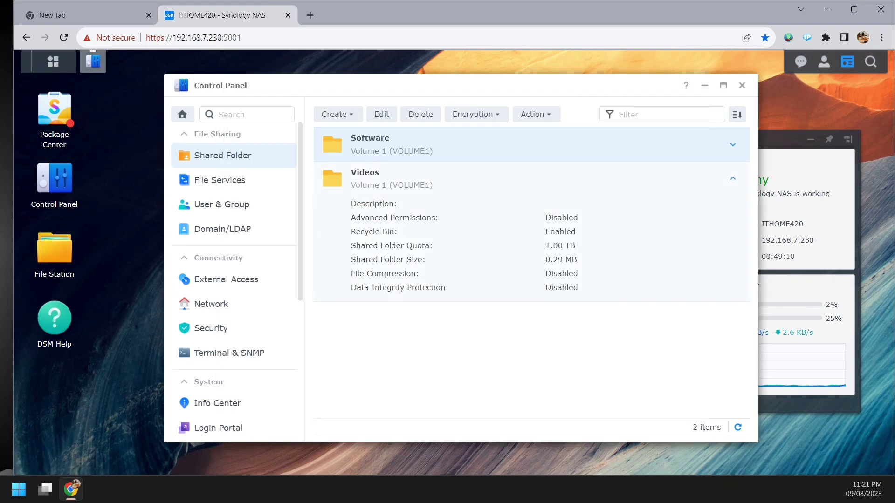
pyautogui.click(733, 179)
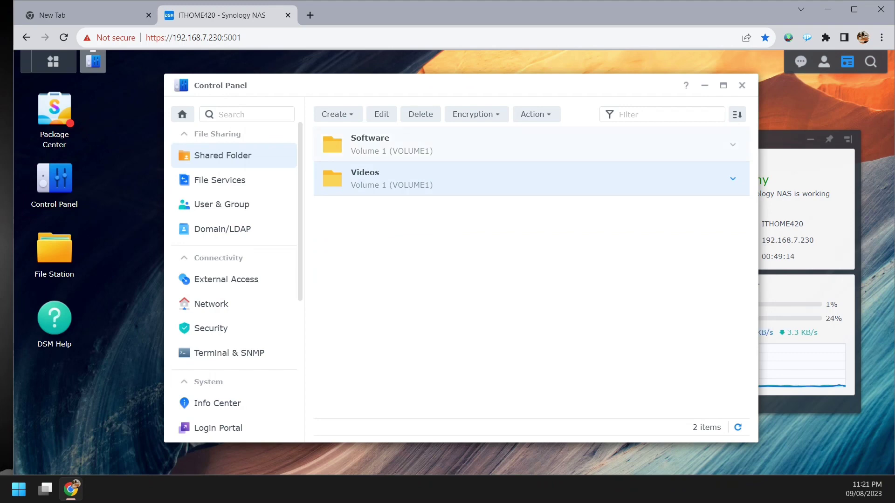
pyautogui.click(392, 144)
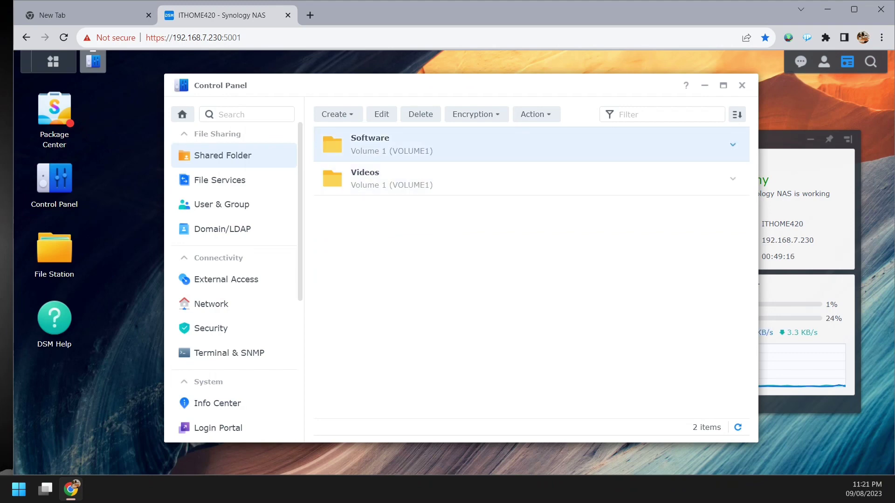
pyautogui.click(381, 114)
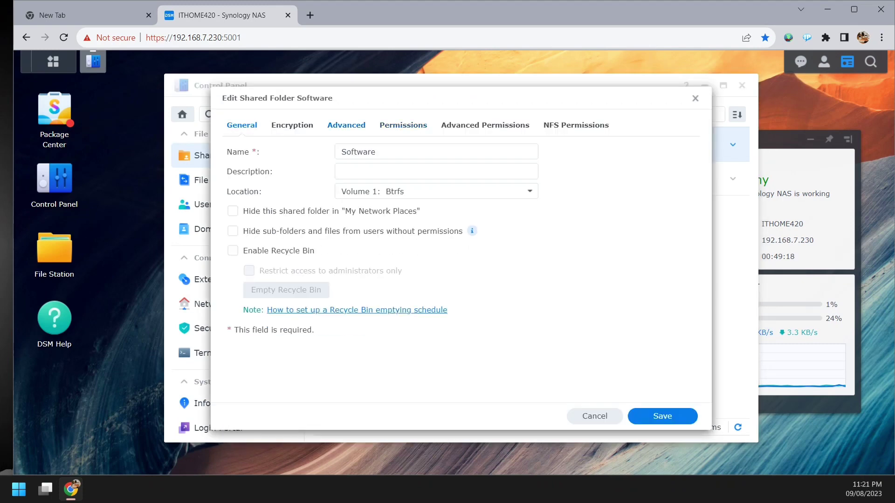
pyautogui.click(293, 126)
pyautogui.click(347, 125)
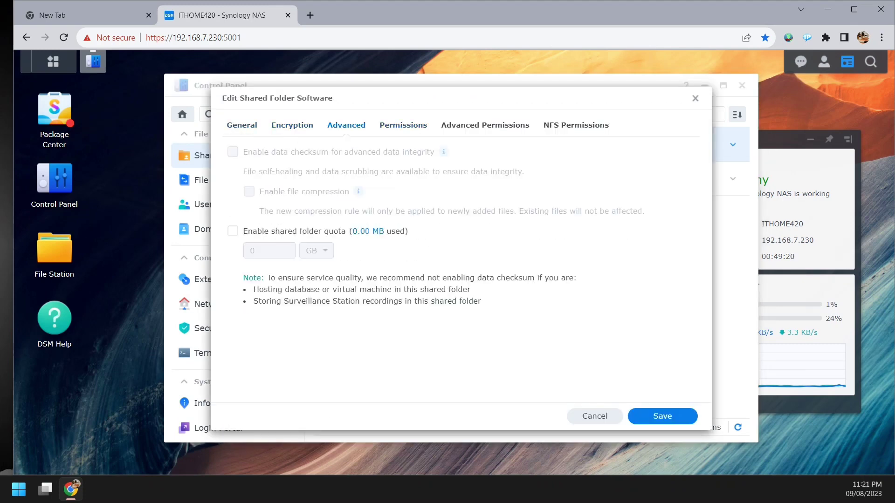
pyautogui.click(403, 126)
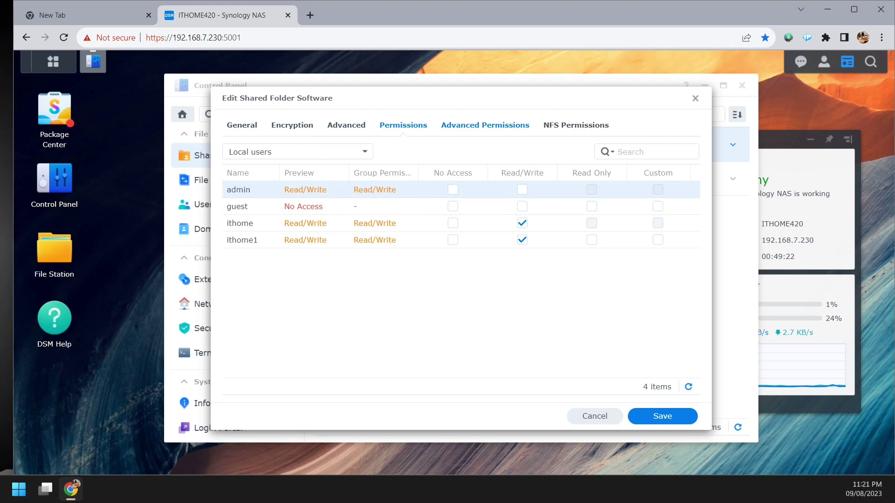
pyautogui.click(486, 125)
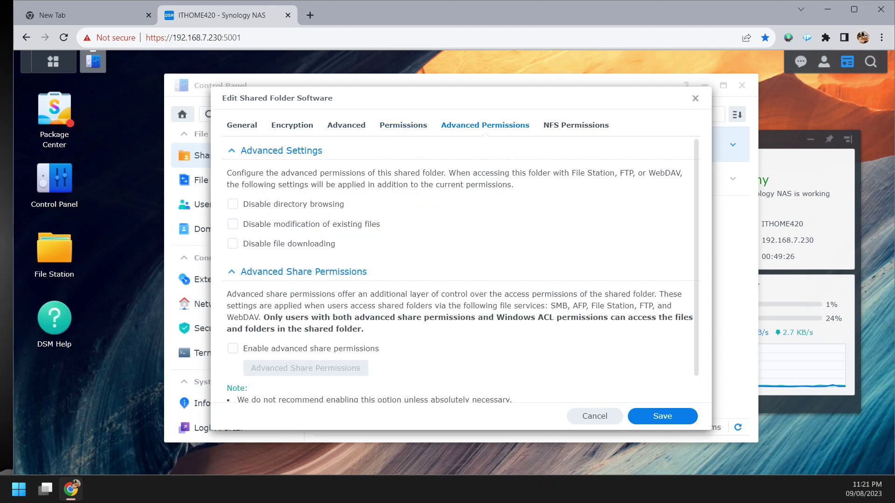
pyautogui.scroll(-1, 461, 271)
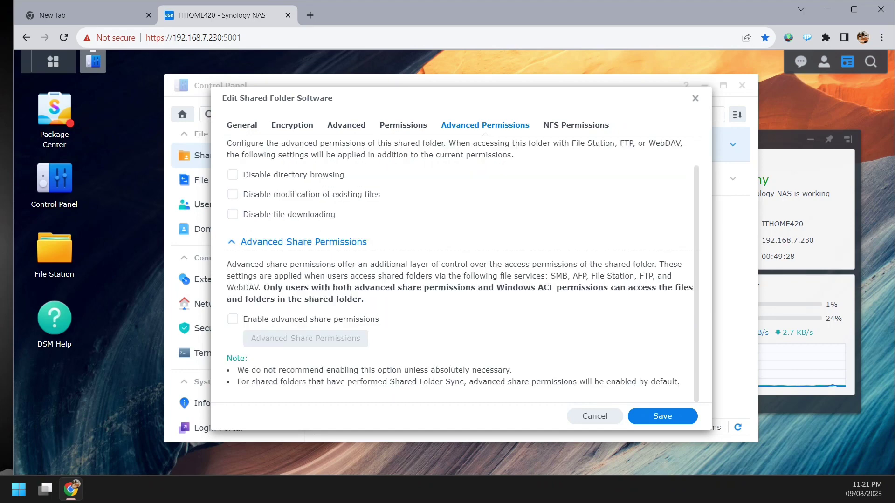
pyautogui.scroll(1, 462, 270)
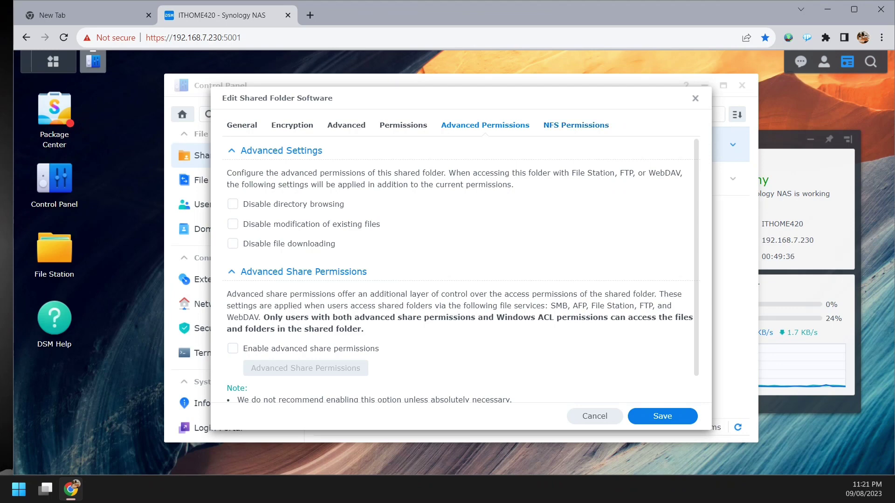
pyautogui.click(576, 125)
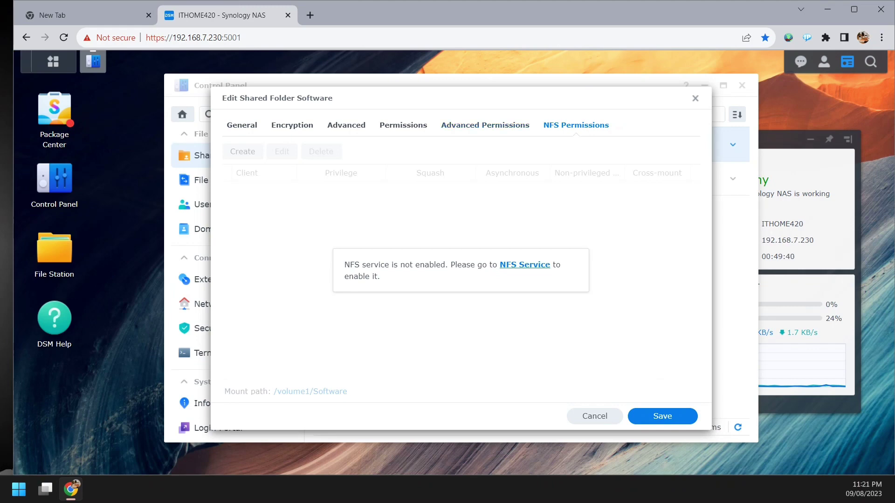
pyautogui.press('Escape')
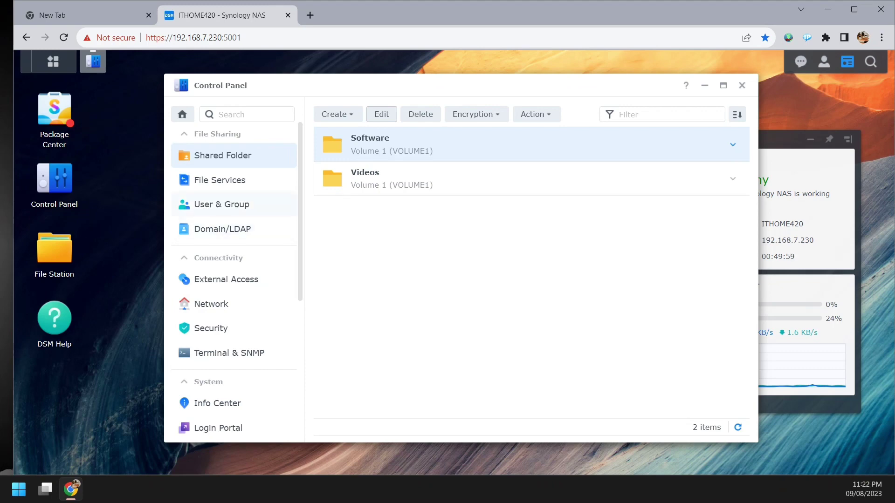
# - In User & Group, start a new user named 'ithome2' and enter the user's e-mail address
pyautogui.click(222, 204)
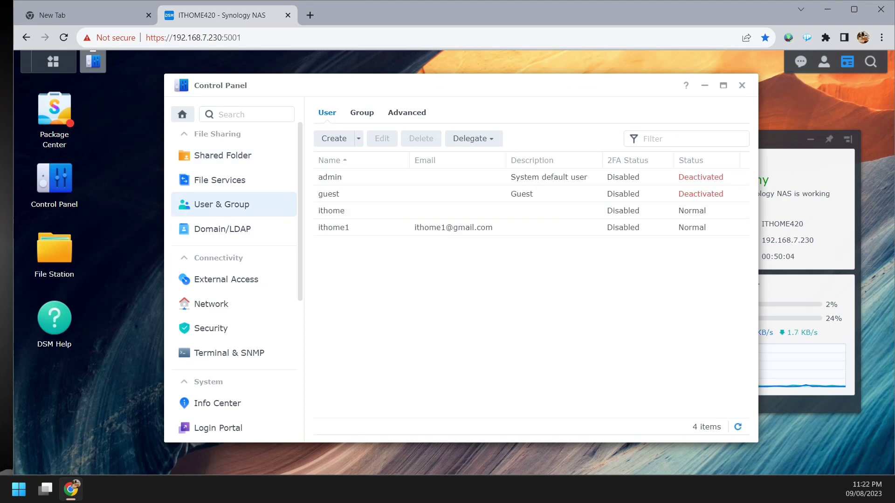
pyautogui.click(334, 139)
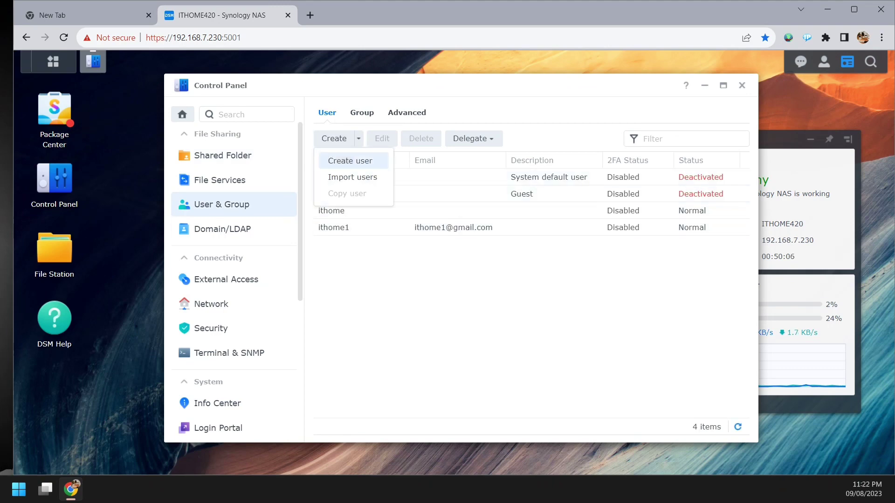
pyautogui.click(350, 160)
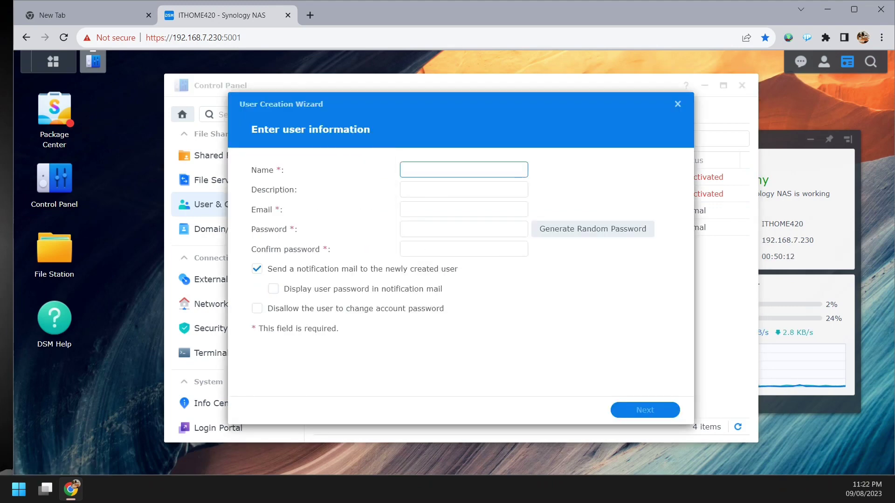
pyautogui.write('ithome')
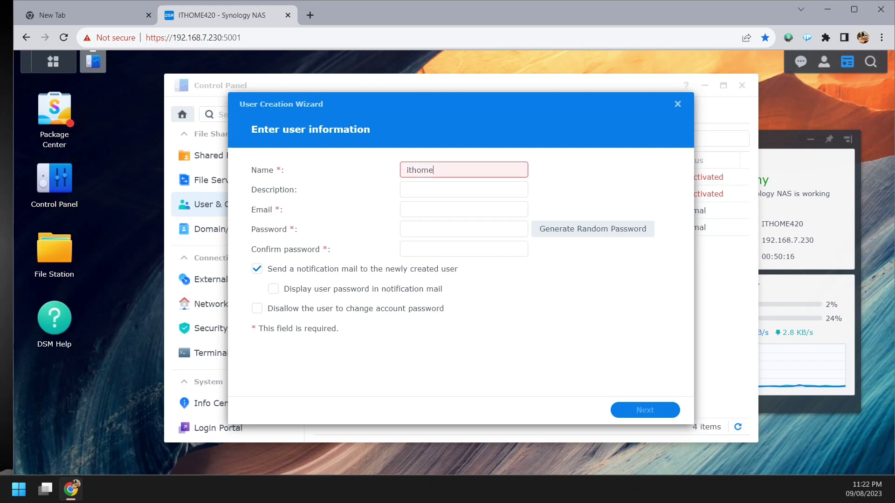
pyautogui.write('2')
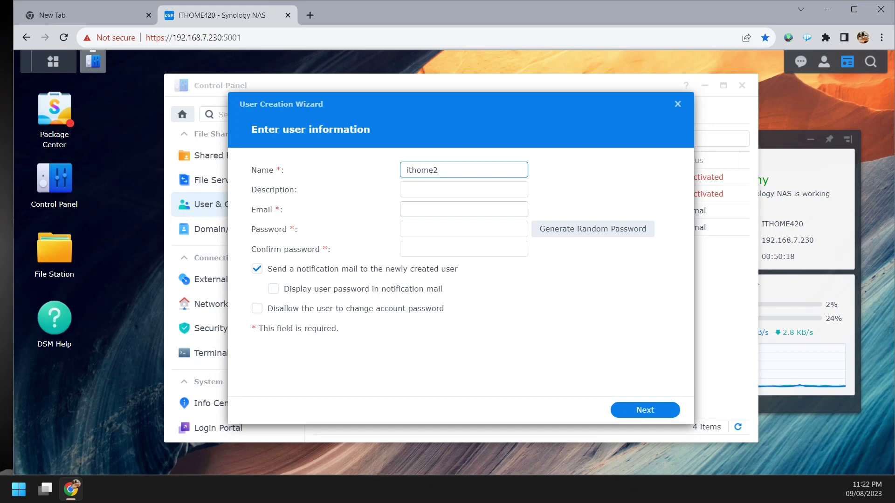
pyautogui.click(463, 209)
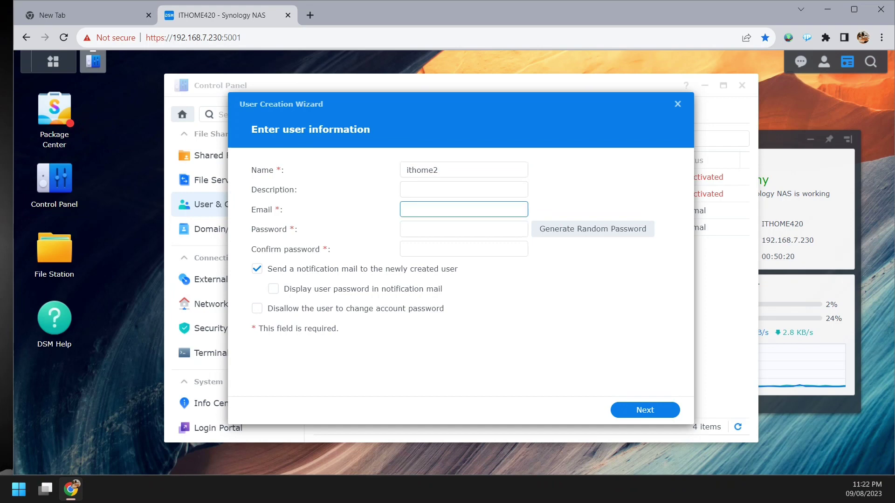
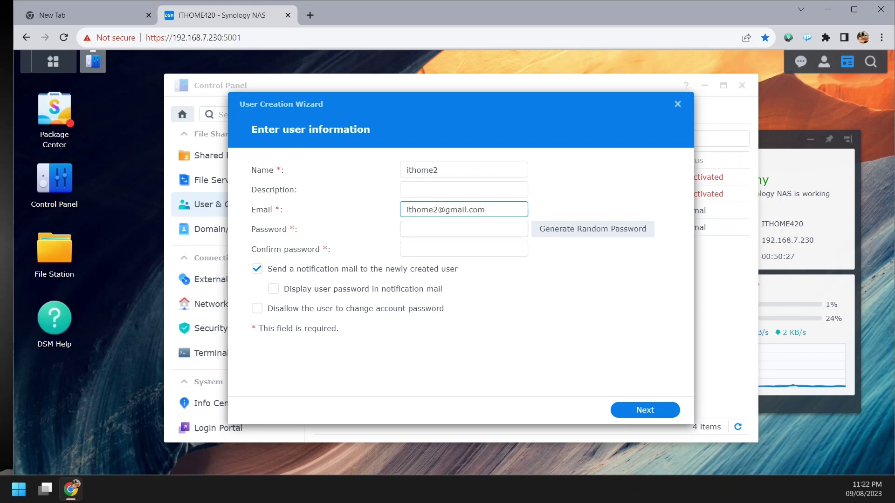
# - Enter and confirm the password, turn off the notification mail, and continue
pyautogui.click(464, 229)
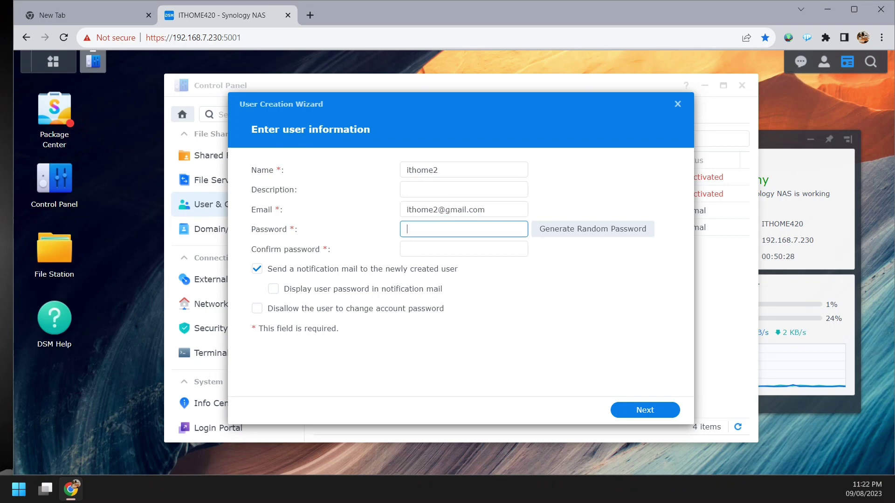
pyautogui.write('••••••••••')
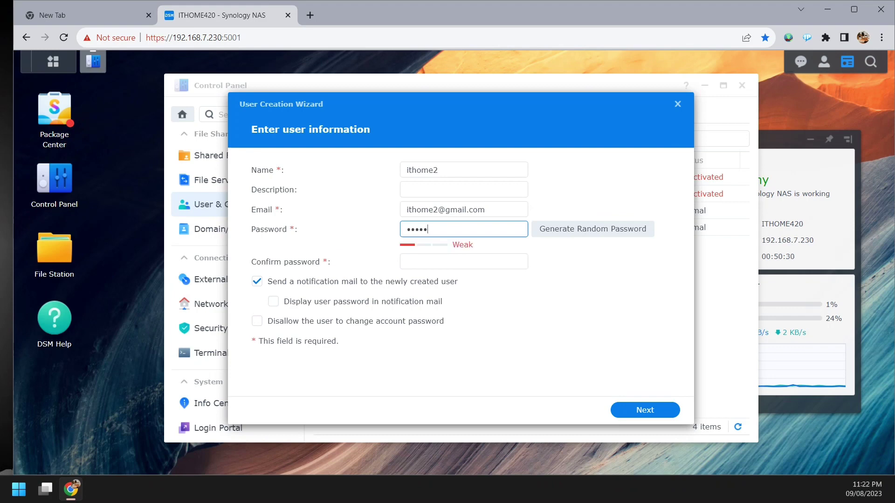
pyautogui.write('•••')
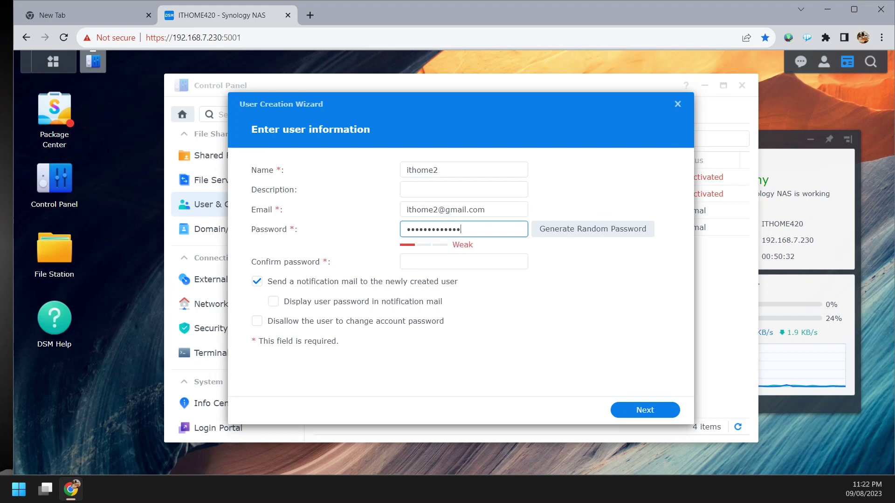
pyautogui.click(464, 262)
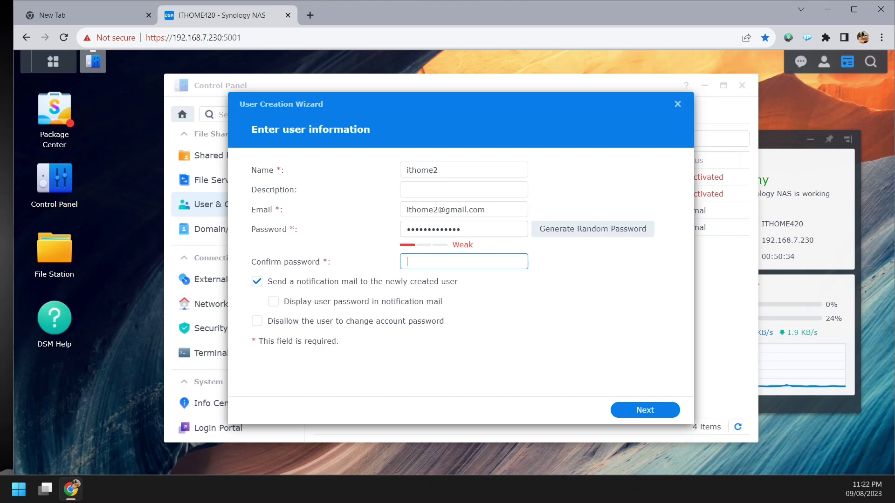
pyautogui.write('•••••••••••••')
pyautogui.press('Tab')
pyautogui.press('space')
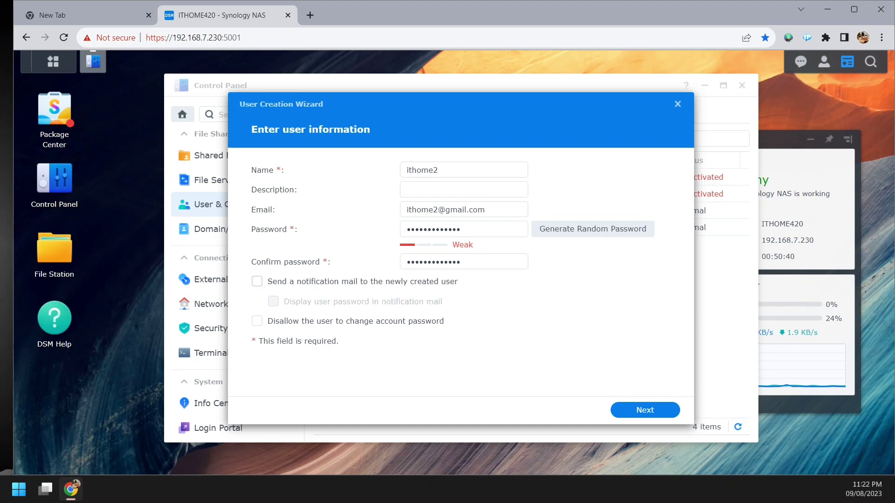
pyautogui.press('Return')
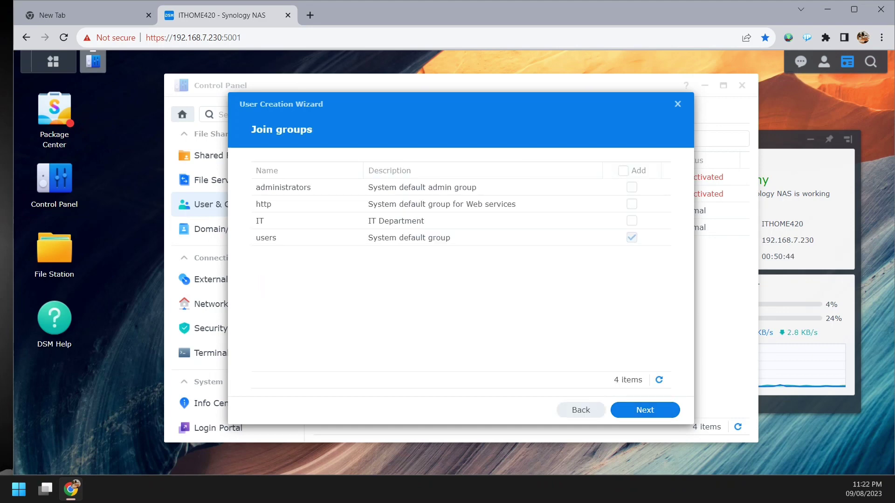
# - Add ithome2 to the IT group and grant it Read/Write on the Software folder
pyautogui.click(631, 221)
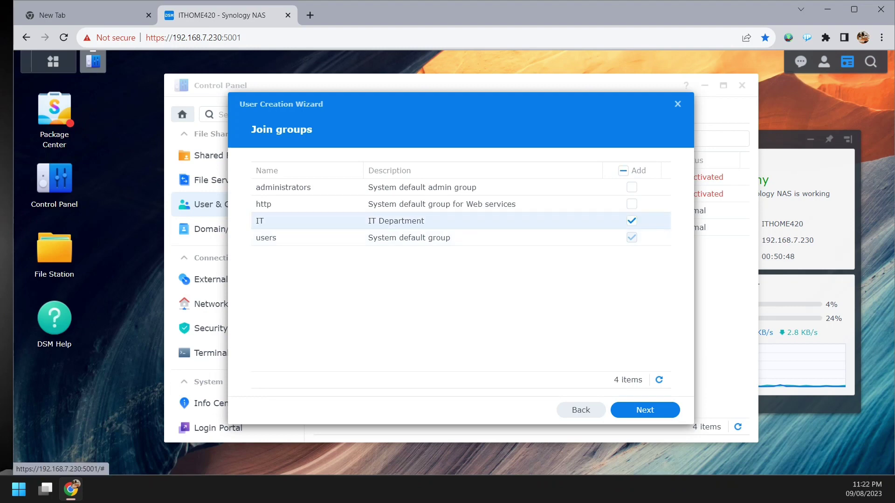
pyautogui.click(645, 409)
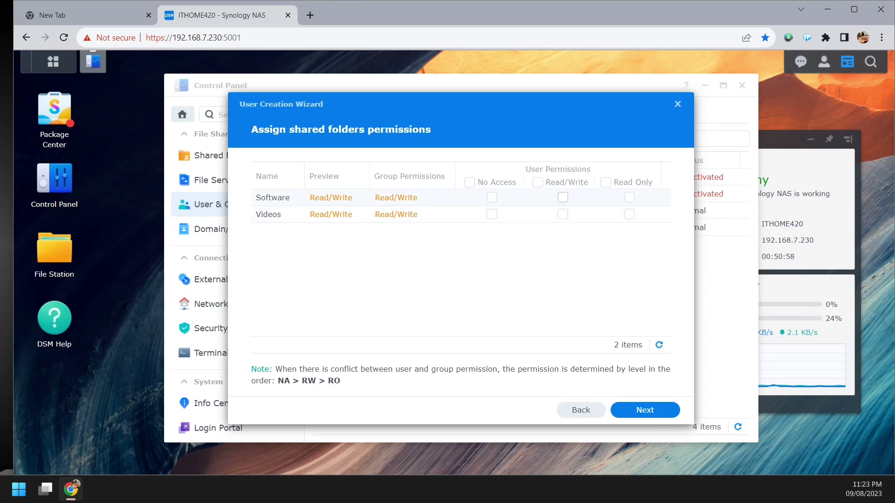
pyautogui.click(563, 197)
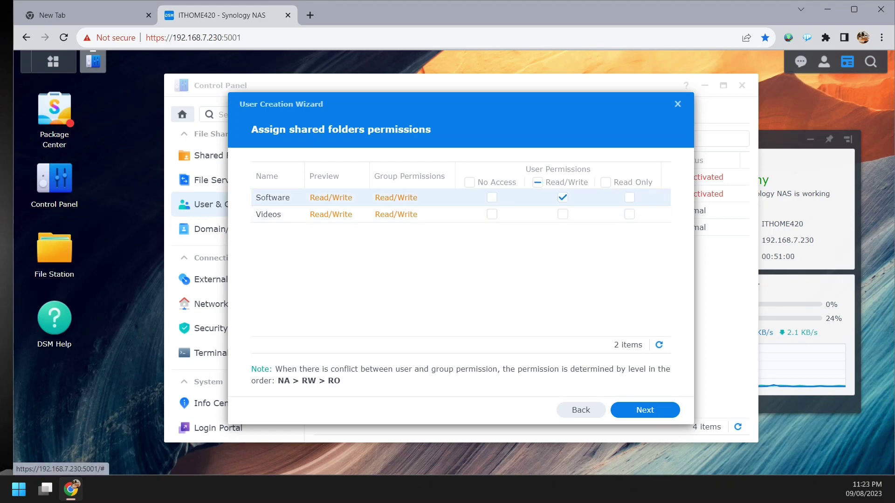
pyautogui.click(645, 410)
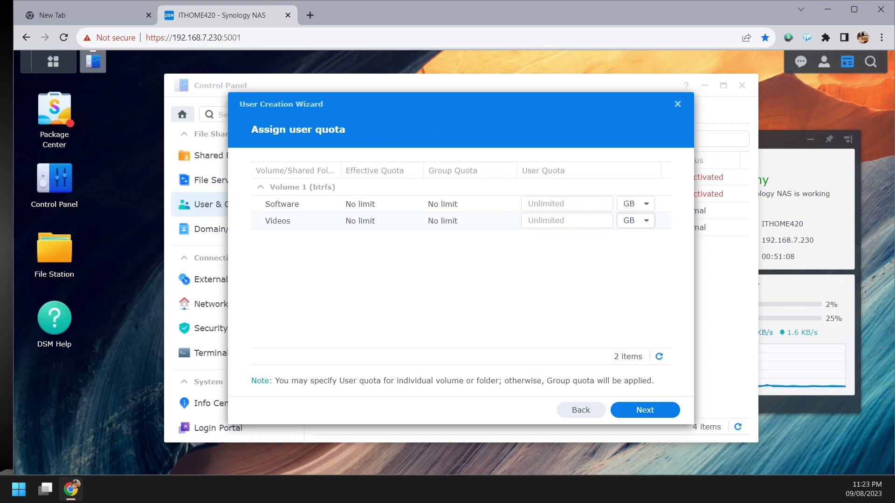
# - Set a 500 GB quota on Software for ithome2 and allow SMB and File Station
pyautogui.click(567, 203)
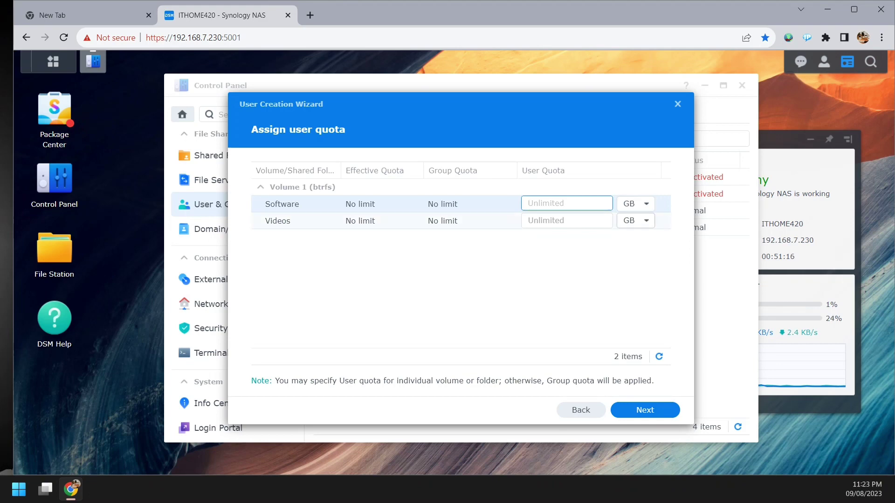
pyautogui.write('500')
pyautogui.press('Return')
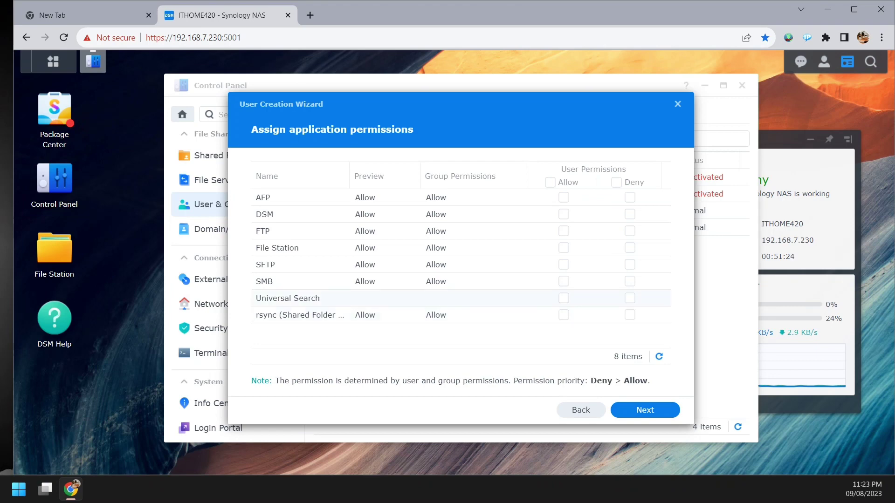
pyautogui.click(563, 281)
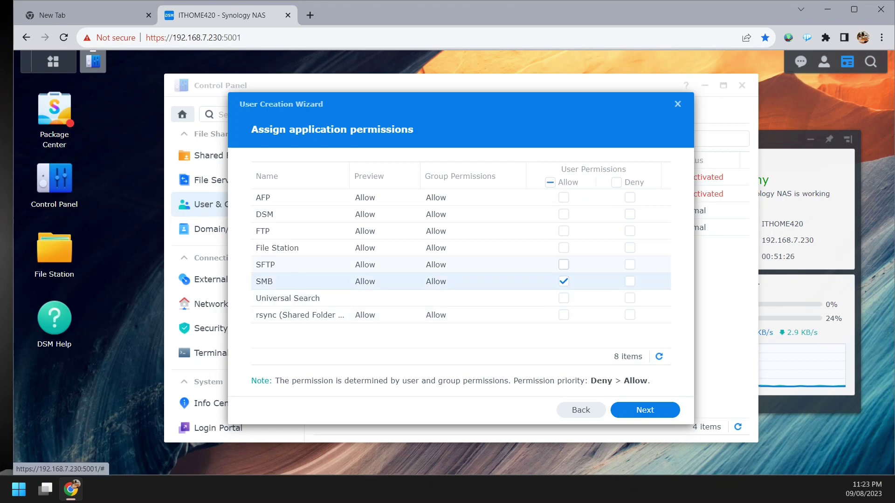
pyautogui.click(564, 248)
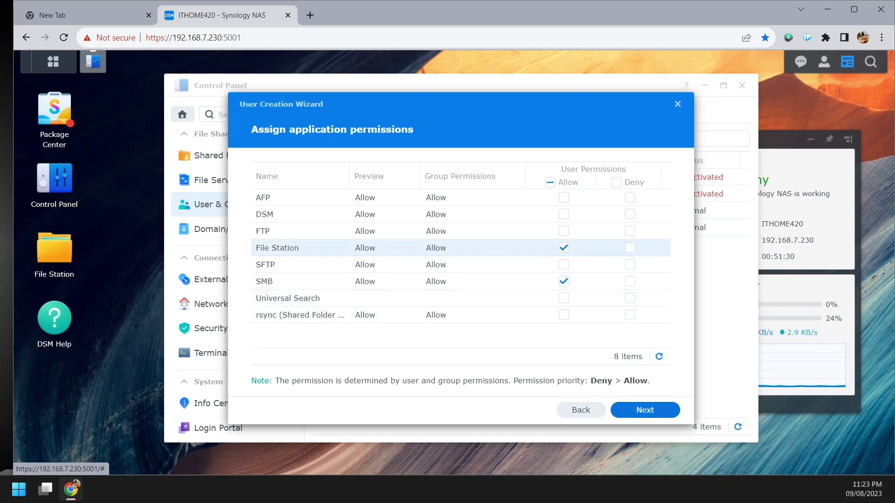
pyautogui.click(646, 411)
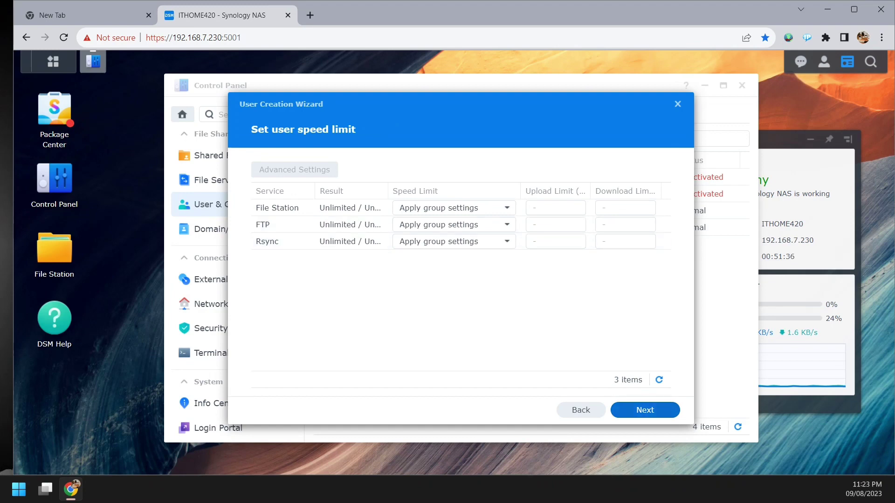
# - Finish the wizard to create ithome2, then show the Shared Folder list
pyautogui.click(645, 410)
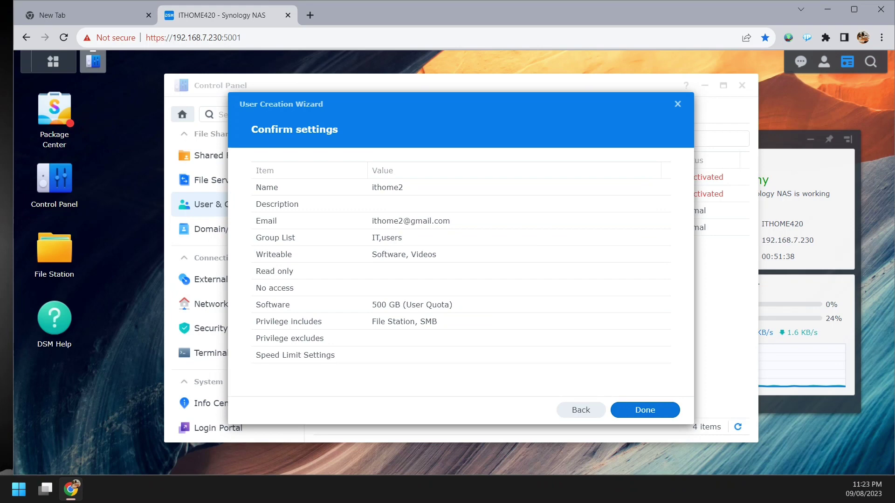
pyautogui.click(645, 411)
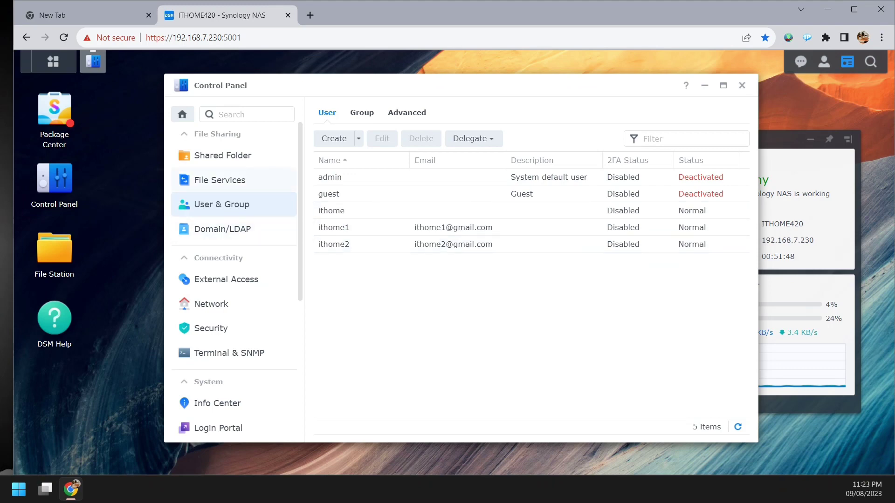
pyautogui.click(222, 155)
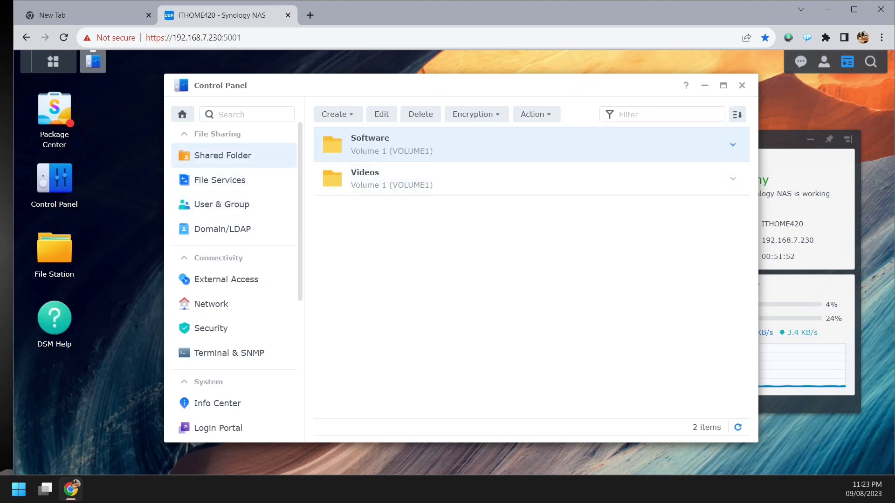
pyautogui.click(381, 114)
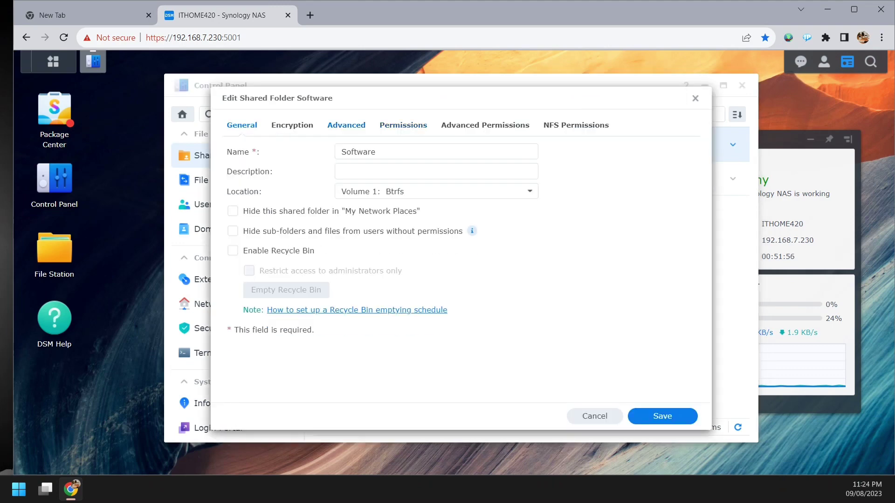
pyautogui.click(346, 125)
pyautogui.click(404, 125)
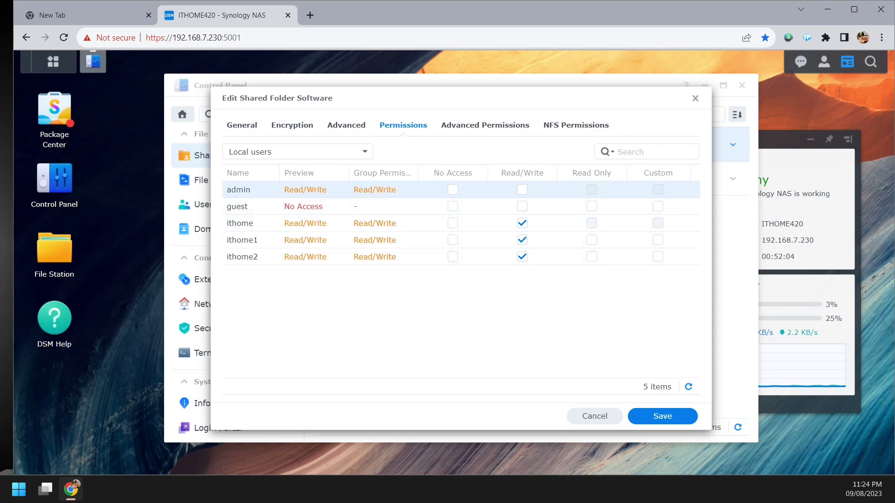
pyautogui.click(365, 152)
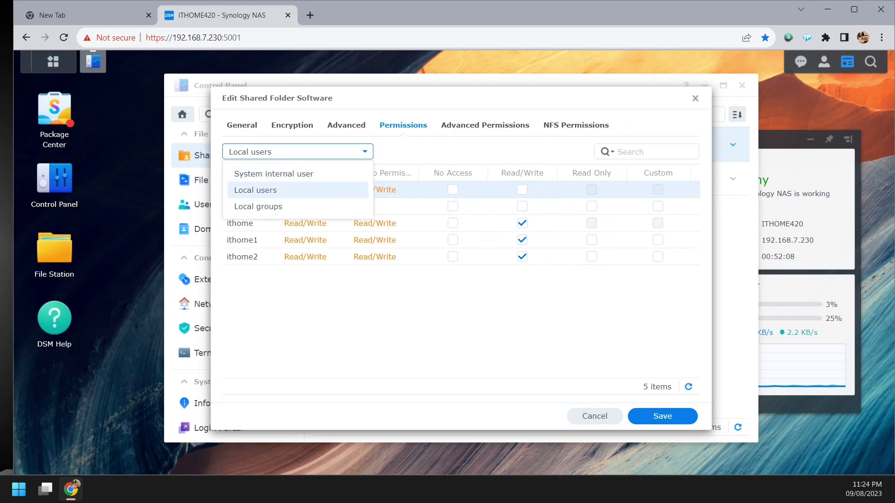
pyautogui.click(258, 206)
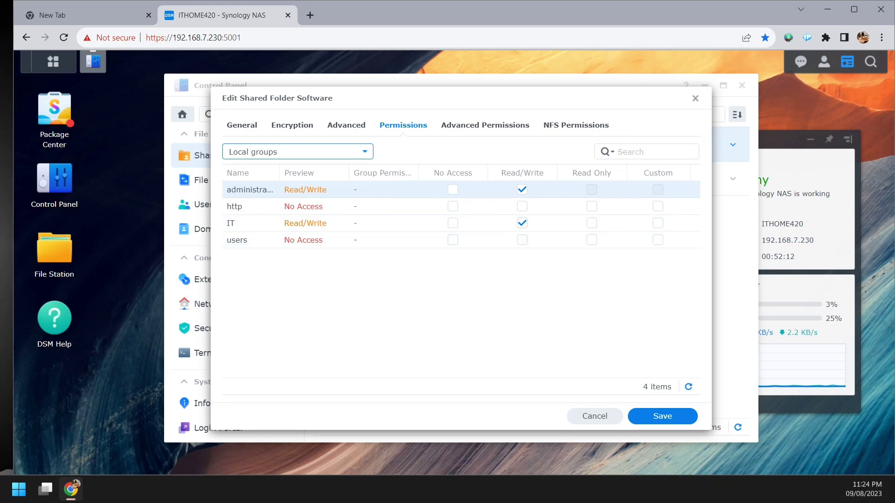
pyautogui.click(662, 417)
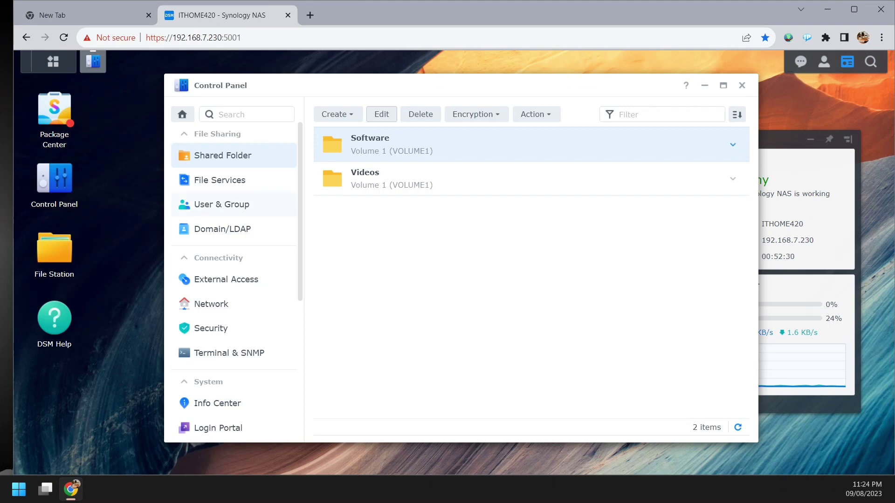
# - Browse User & Group, Domain/LDAP and Shared Folder, ending on User & Group's Advanced password settings
pyautogui.click(221, 204)
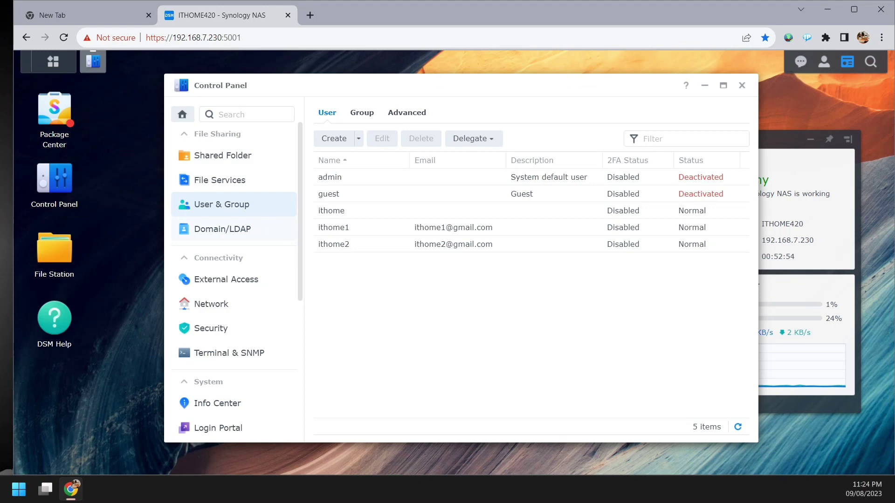
pyautogui.click(223, 229)
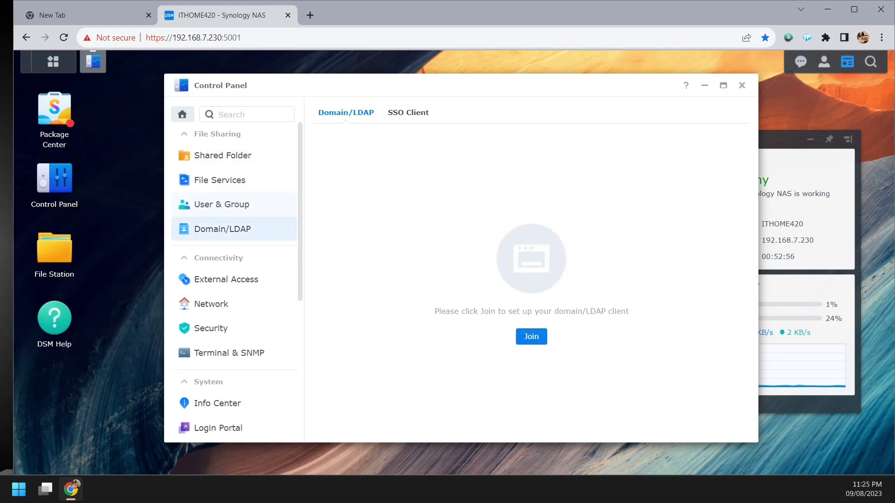
pyautogui.click(223, 156)
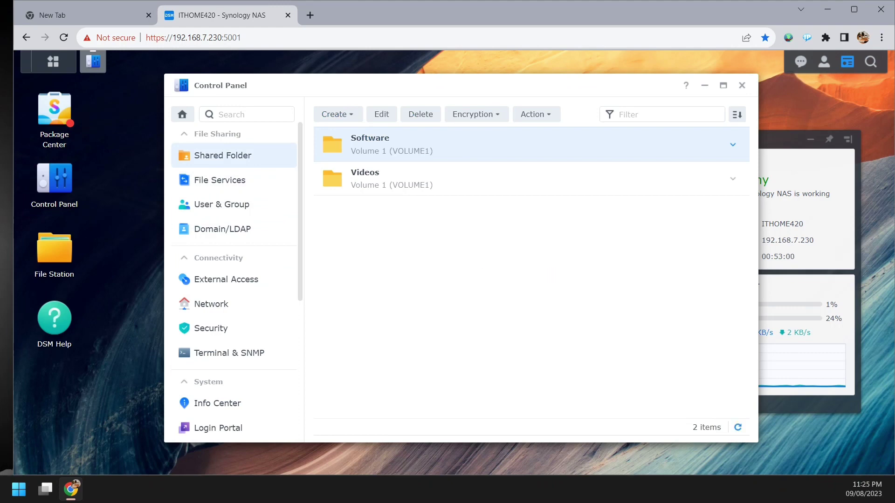
pyautogui.click(221, 204)
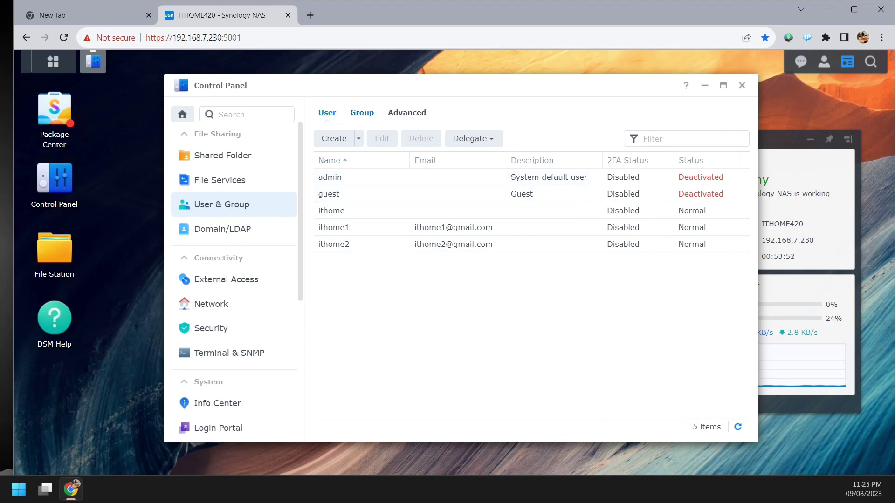
pyautogui.click(361, 112)
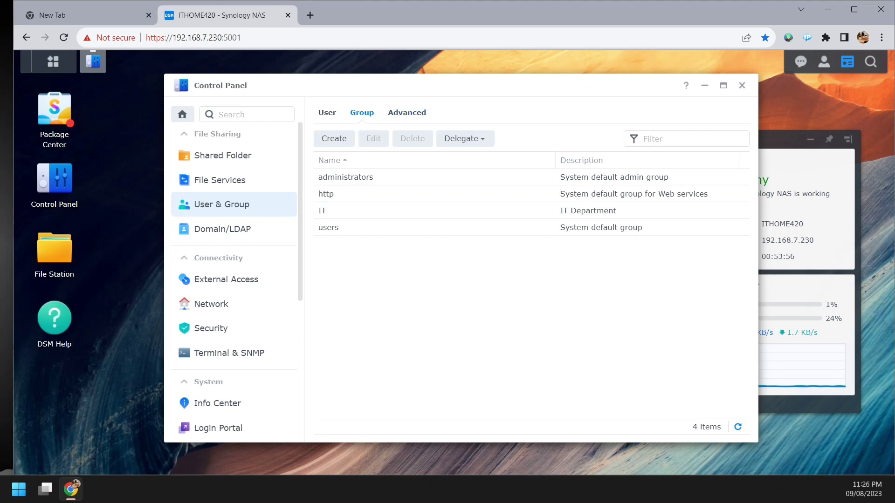
pyautogui.click(328, 112)
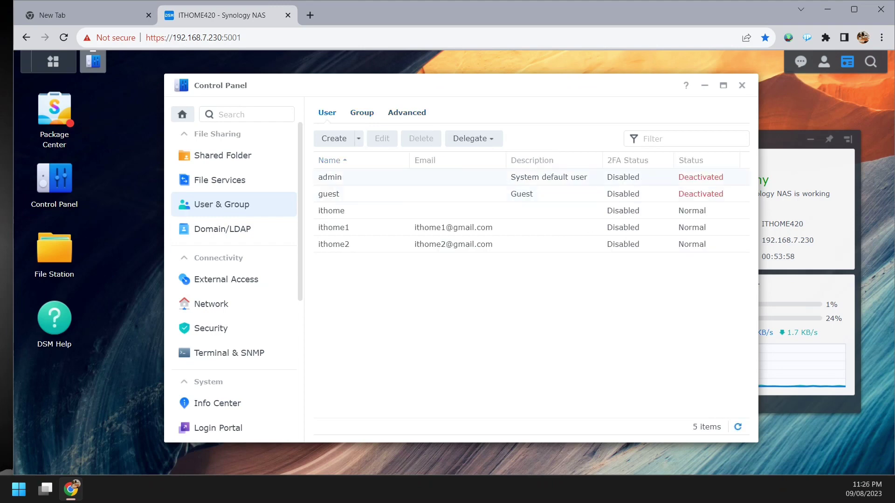
pyautogui.click(407, 112)
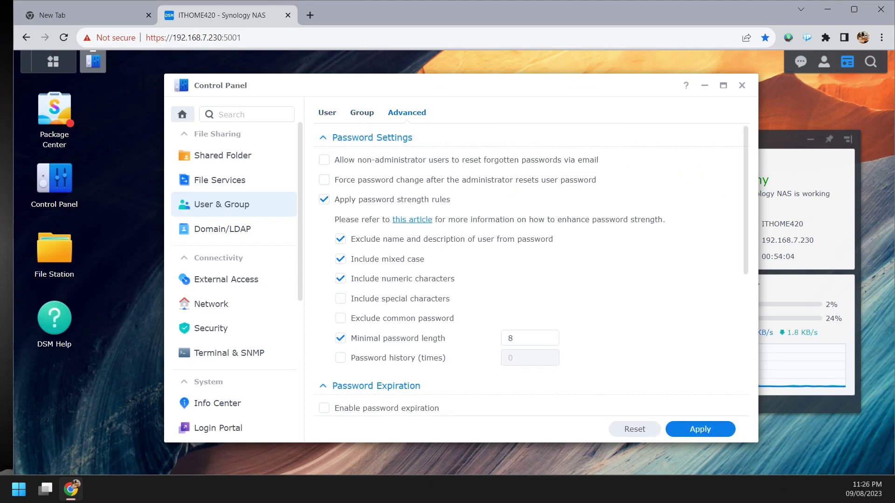
# - Review the SMB file service settings, then go back to the Shared Folder list with Software and Videos
pyautogui.scroll(-5, 529, 270)
pyautogui.scroll(5, 529, 271)
pyautogui.scroll(-5, 529, 271)
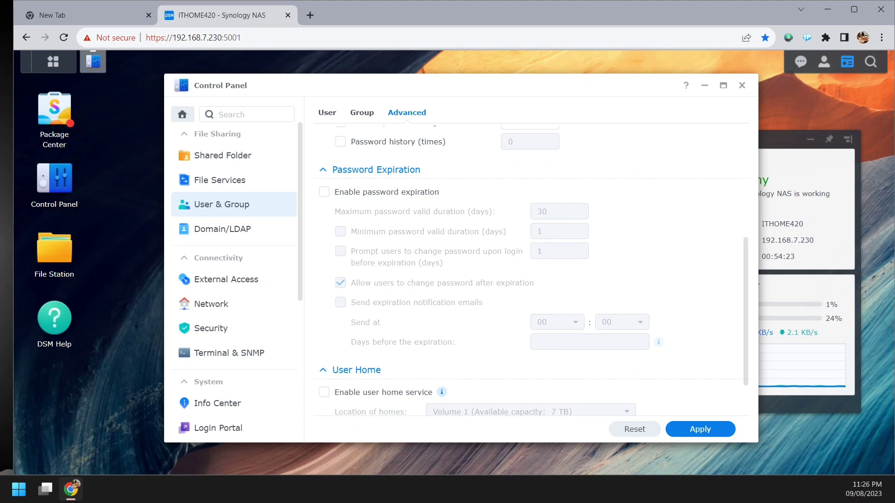
pyautogui.click(219, 180)
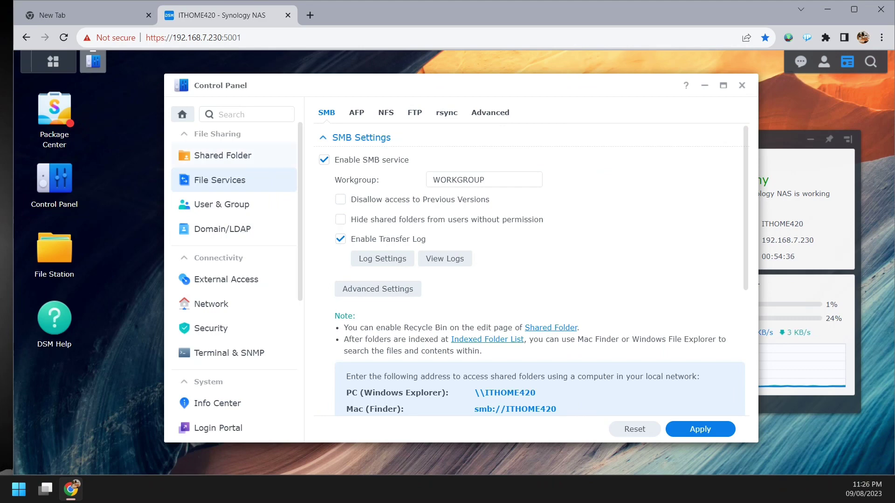
pyautogui.click(223, 155)
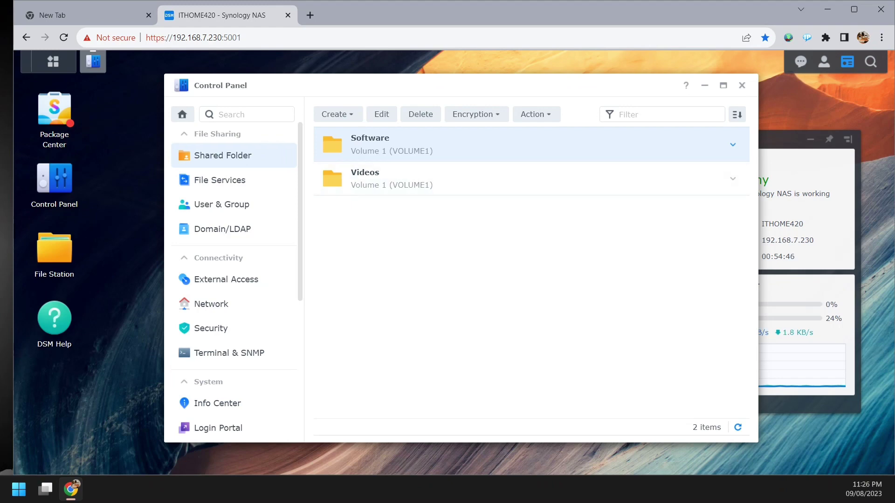
# - Preview the Convert to Hybrid Share Folder wizard, dismiss it with Esc, and reopen the Action menu
pyautogui.click(536, 114)
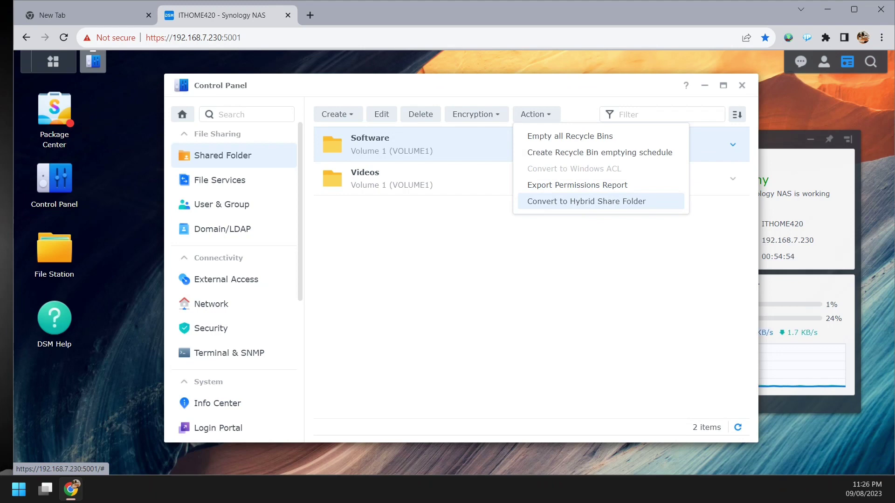
pyautogui.click(587, 201)
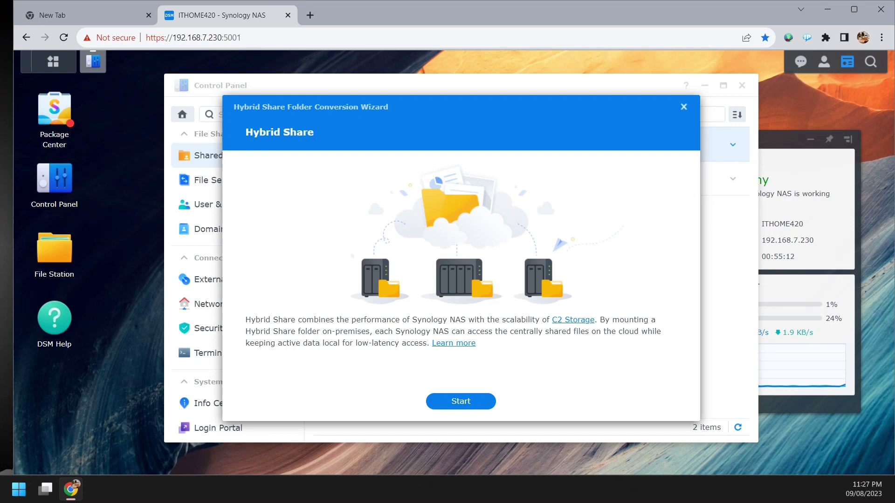
pyautogui.press('Escape')
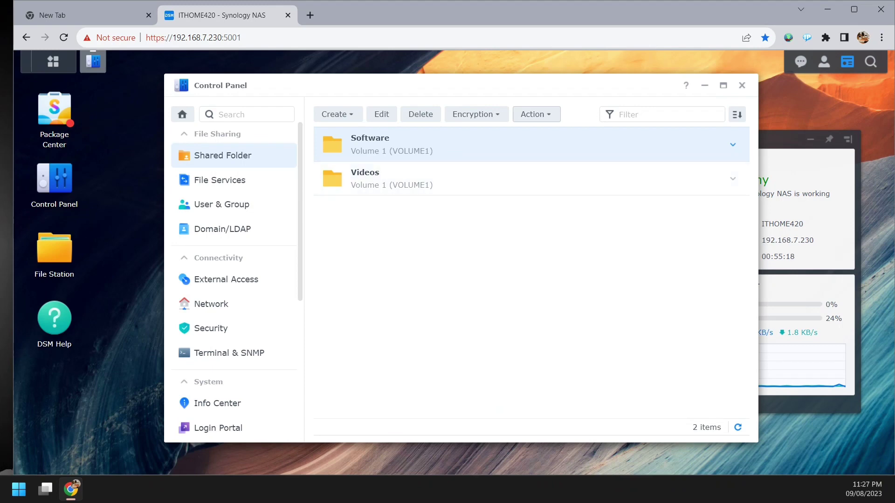
pyautogui.click(536, 114)
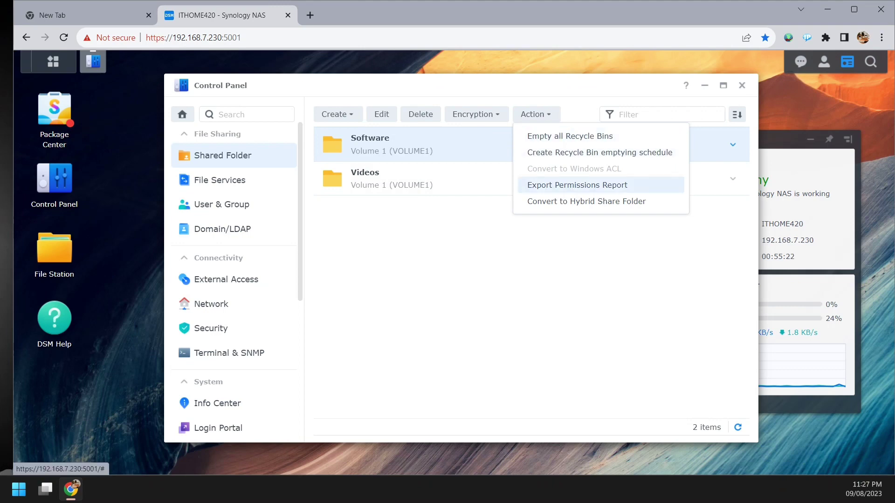
# - Select Software and Movie1–3 under Videos for a permissions report, then cancel without exporting
pyautogui.click(577, 185)
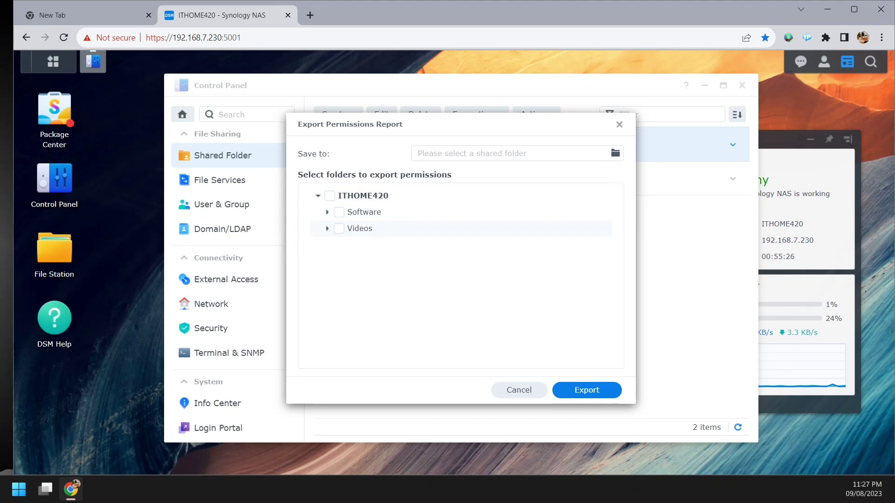
pyautogui.click(328, 229)
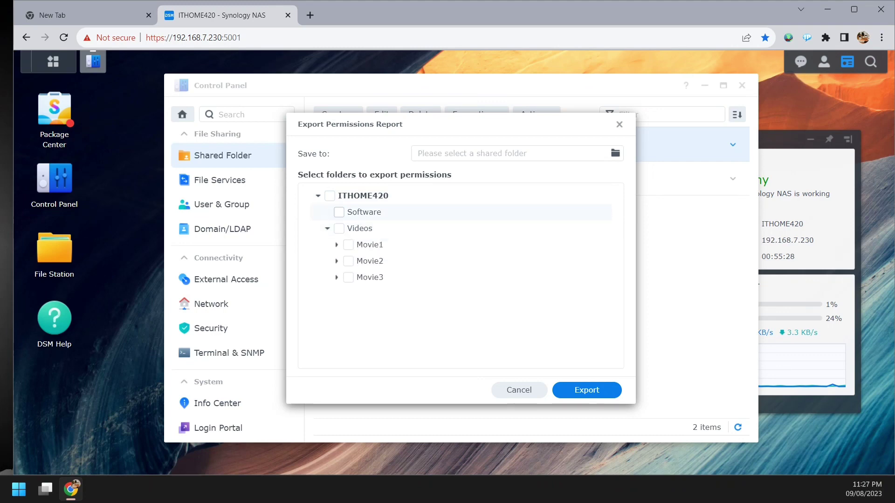
pyautogui.click(339, 212)
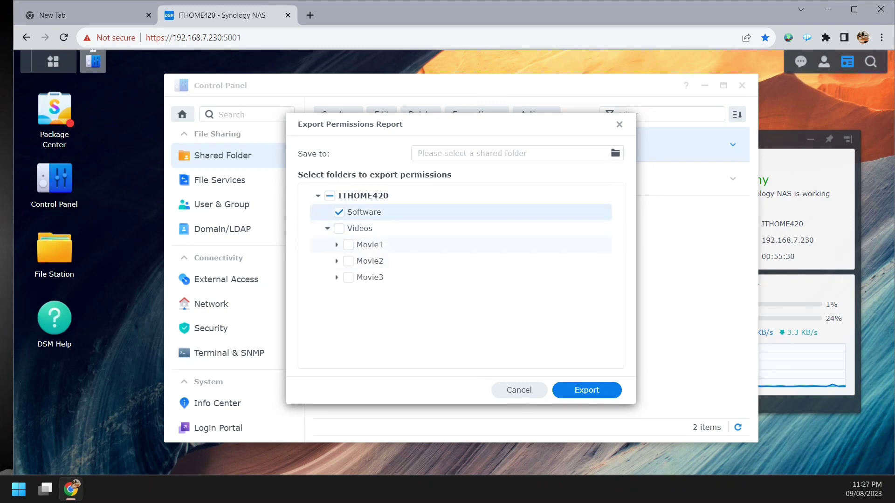
pyautogui.click(348, 244)
pyautogui.click(348, 261)
pyautogui.click(349, 277)
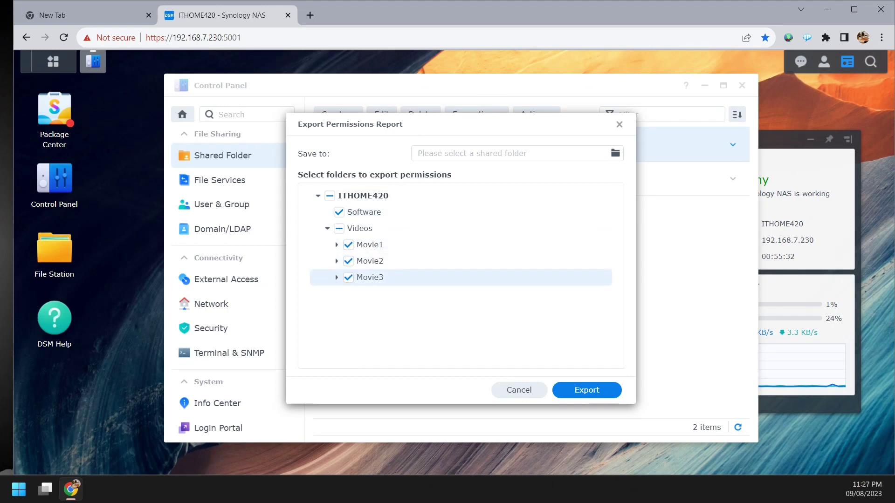
pyautogui.click(519, 390)
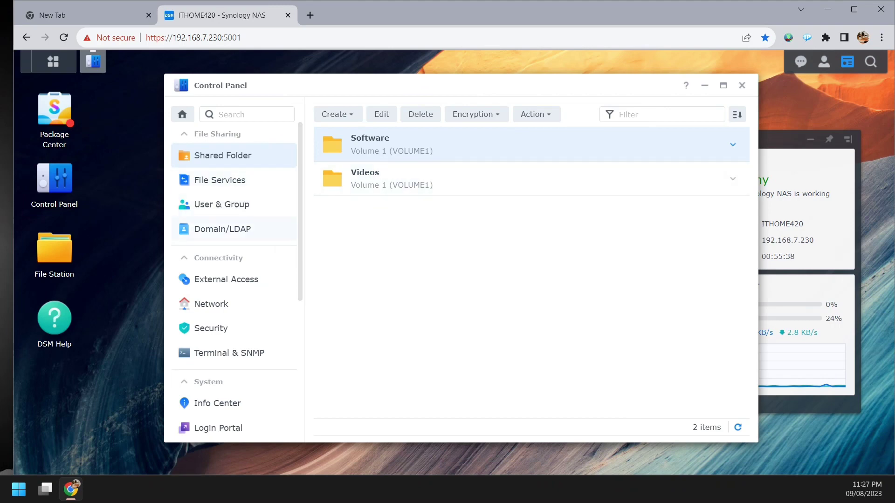
# - Bring up the DSM Main Menu listing all installed apps
pyautogui.scroll(-5, 233, 372)
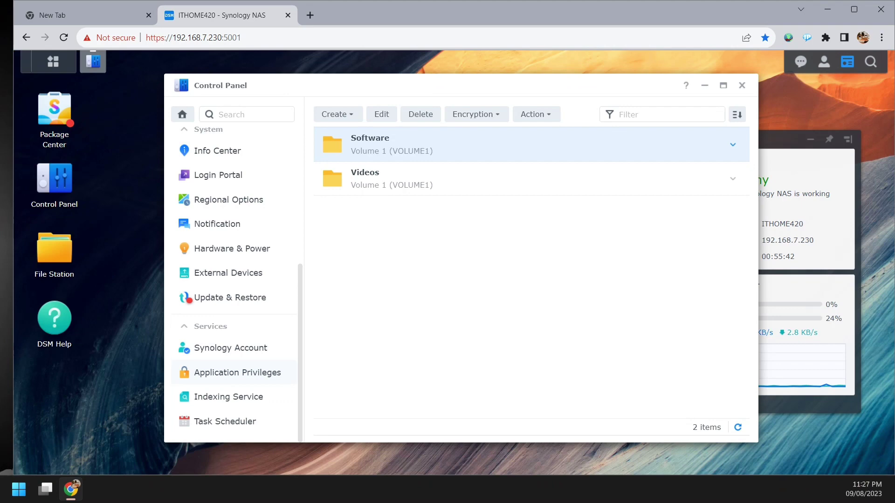
pyautogui.scroll(5, 233, 239)
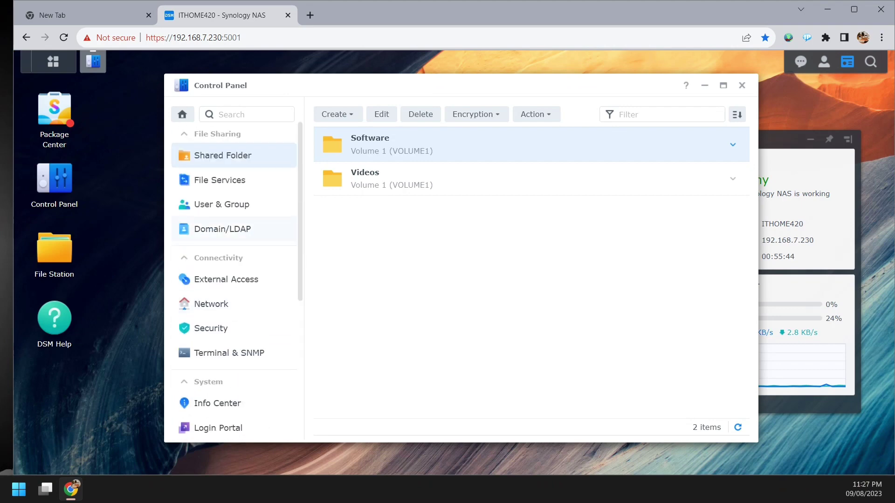
pyautogui.scroll(-5, 234, 280)
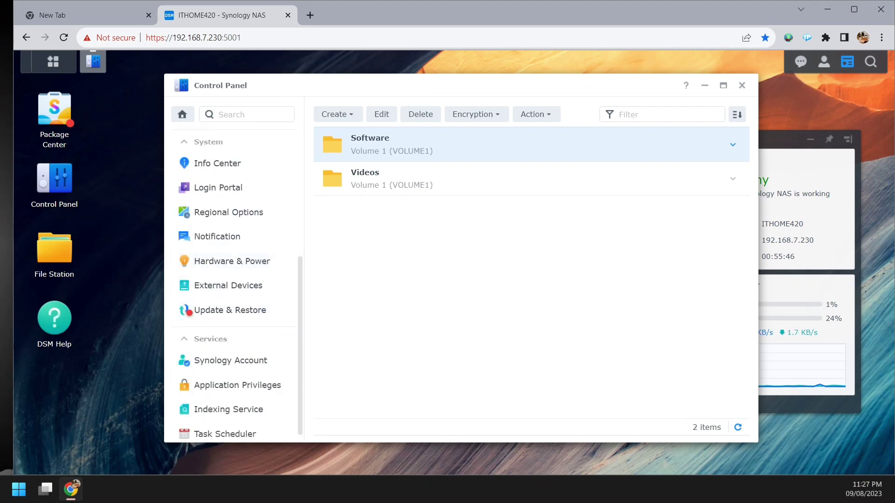
pyautogui.click(53, 62)
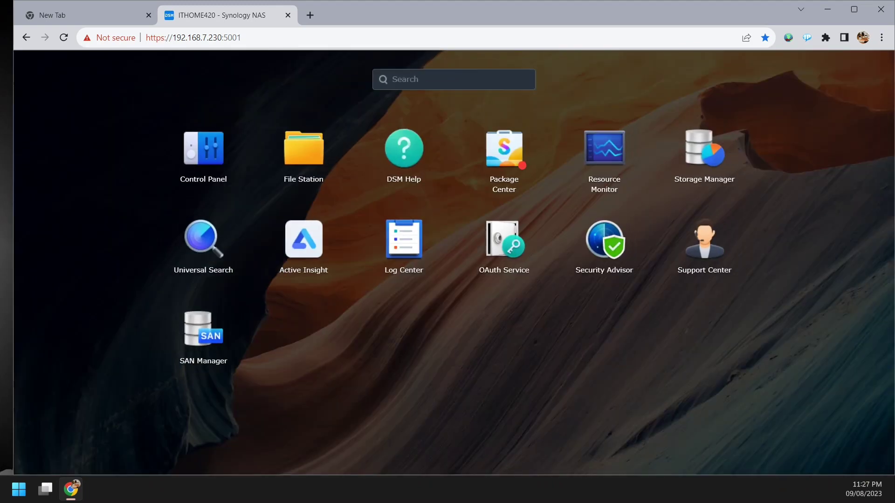
# - Launch Log Center and browse the 117 General log entries, including user creation and shared-folder events
pyautogui.click(403, 240)
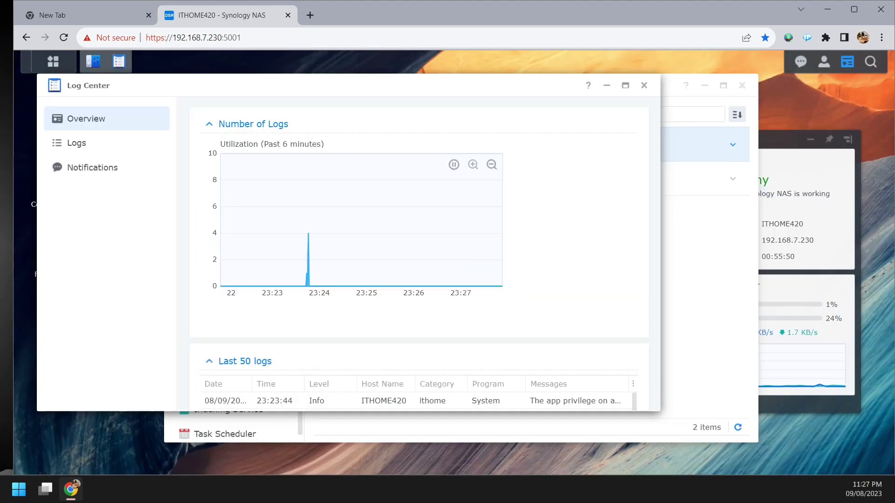
pyautogui.click(76, 142)
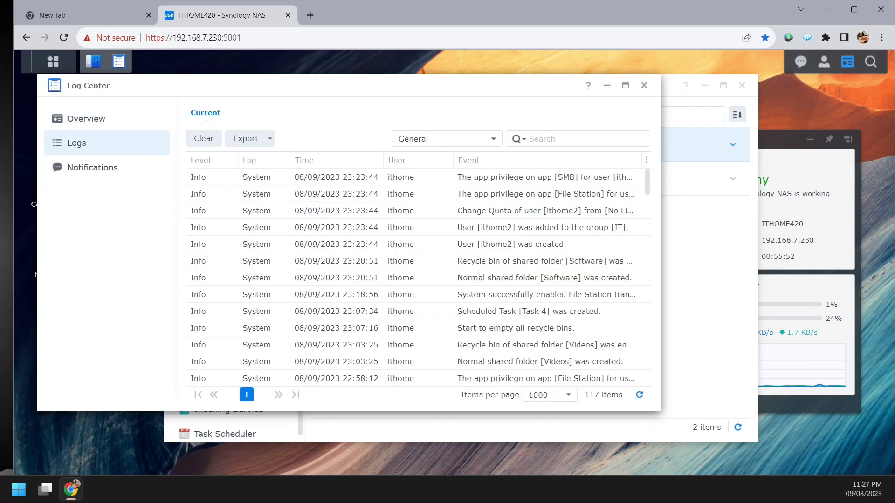
pyautogui.scroll(-5, 477, 265)
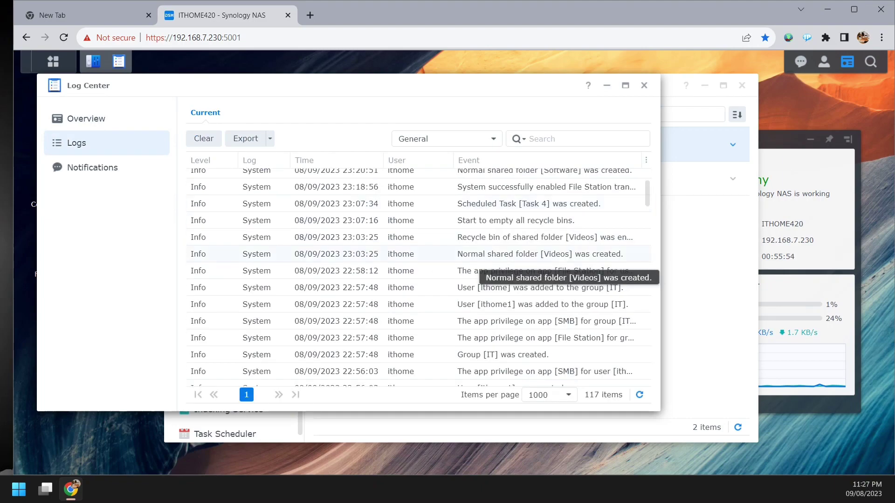
pyautogui.scroll(-10, 478, 267)
pyautogui.scroll(15, 485, 279)
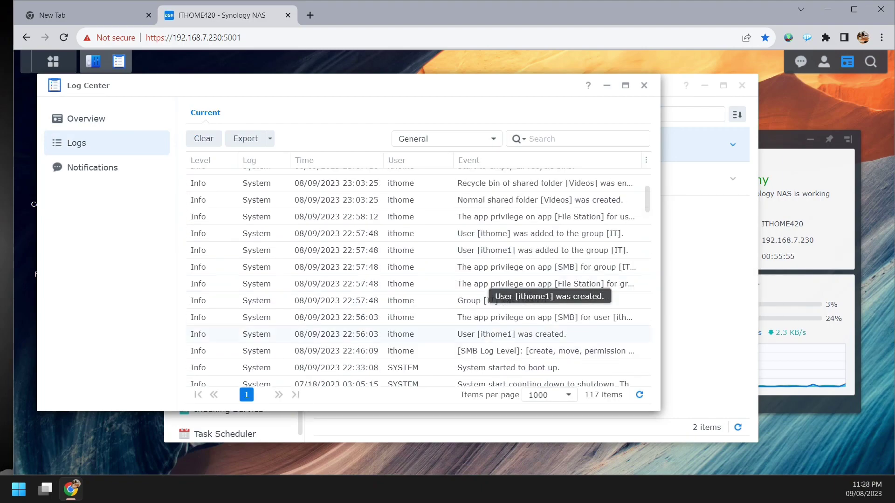
pyautogui.scroll(-20, 487, 282)
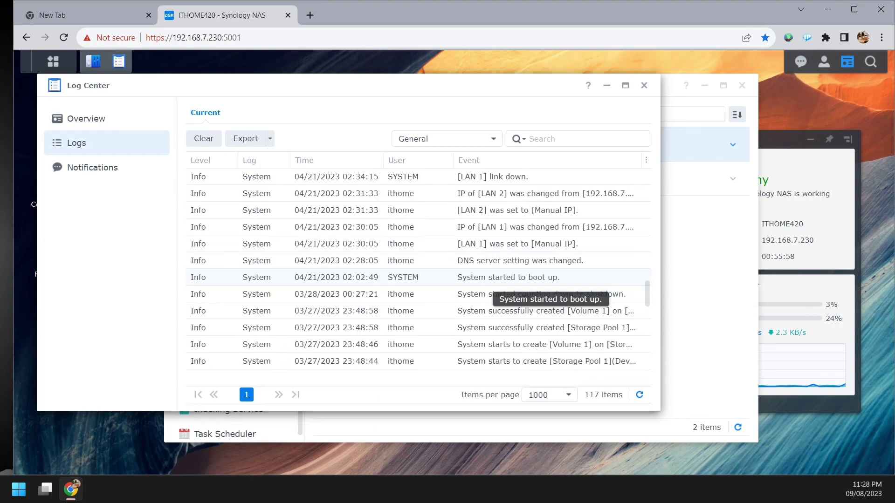
pyautogui.scroll(-3, 487, 285)
pyautogui.scroll(2, 487, 285)
pyautogui.scroll(-2, 487, 285)
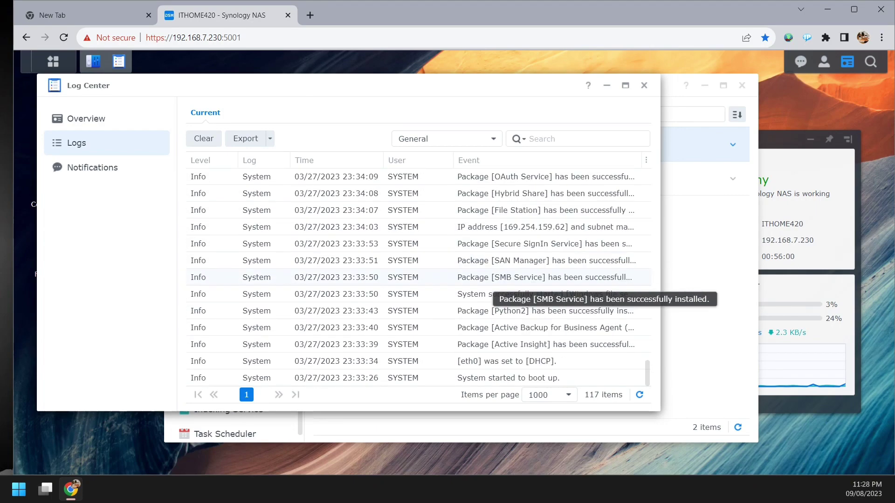
pyautogui.scroll(20, 487, 284)
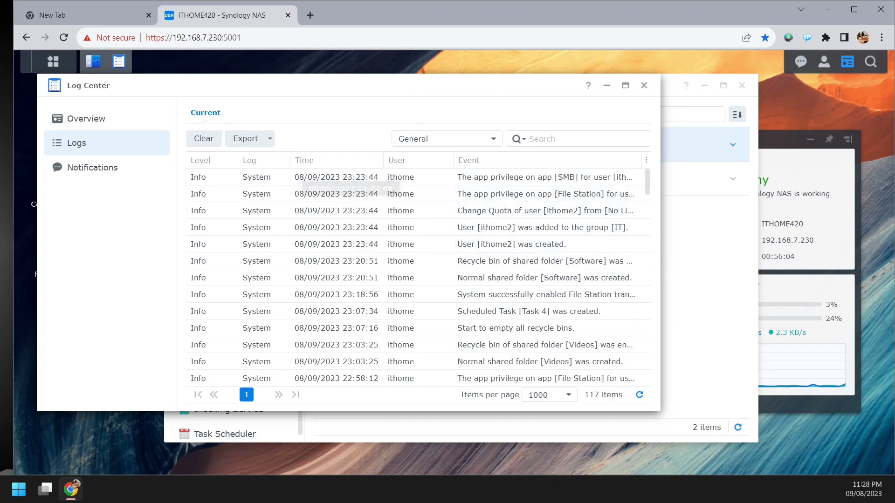
pyautogui.scroll(-15, 435, 250)
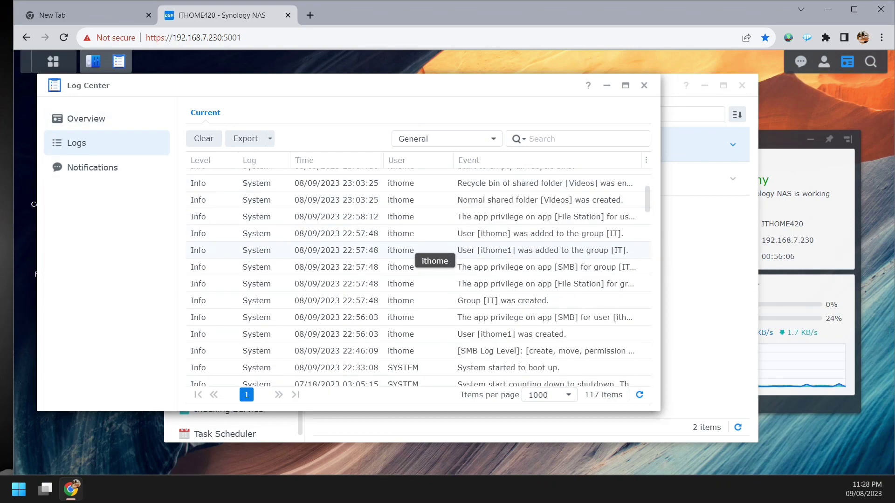
pyautogui.scroll(-5, 435, 249)
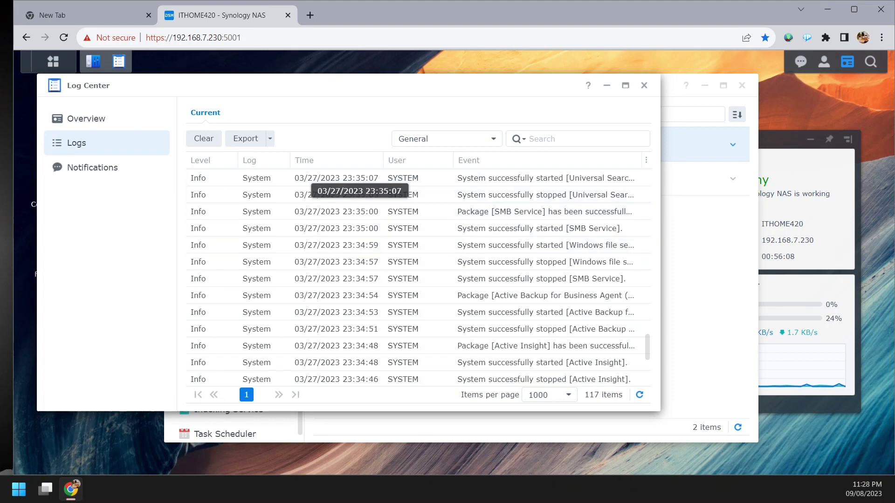
pyautogui.click(447, 139)
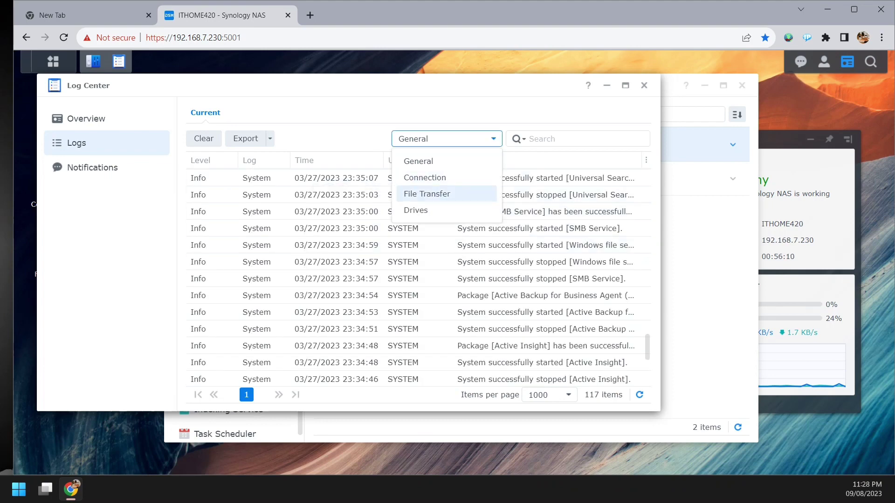
# - Filter logs by File Transfer, Drives, then General, and check Notifications before returning to Overview
pyautogui.click(427, 194)
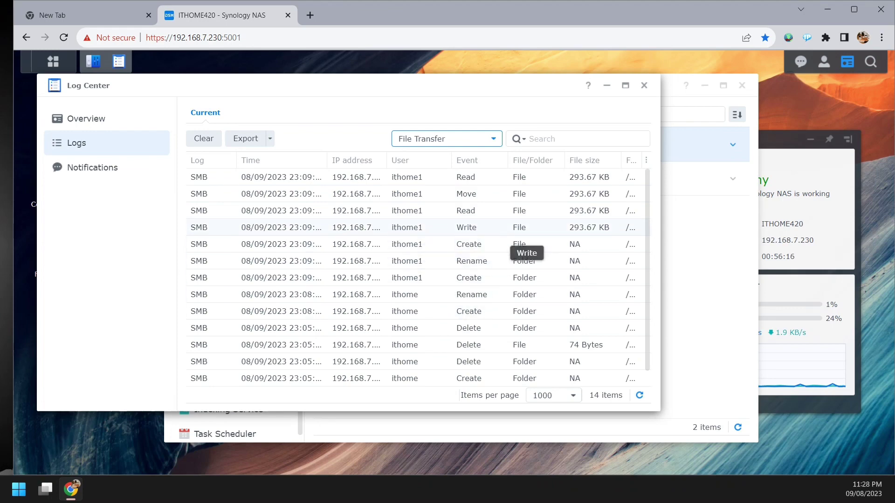
pyautogui.scroll(-1, 530, 214)
pyautogui.scroll(1, 531, 215)
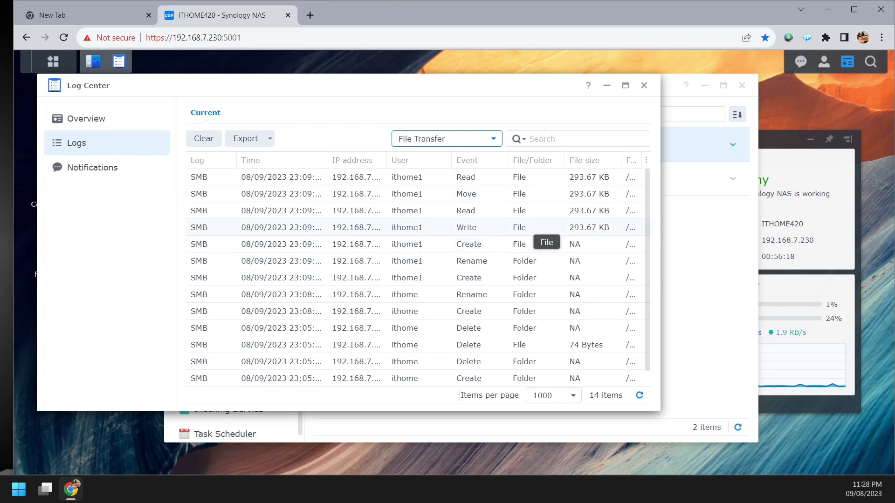
pyautogui.click(491, 139)
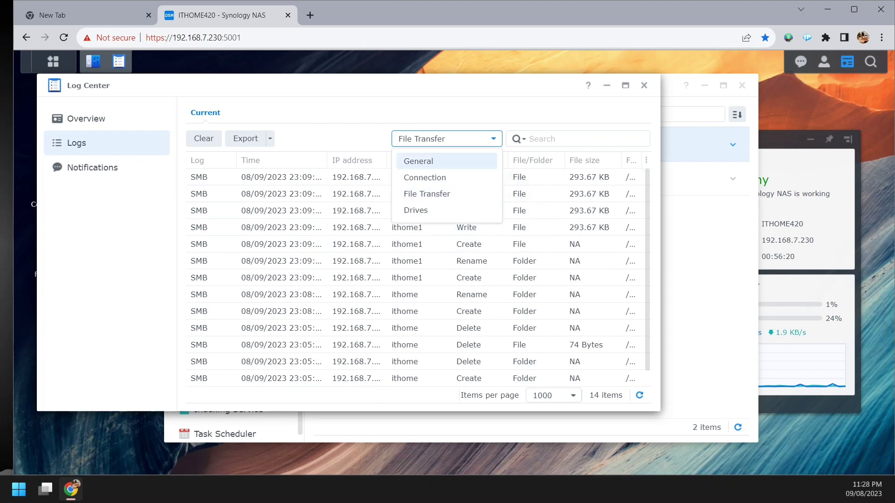
pyautogui.click(416, 210)
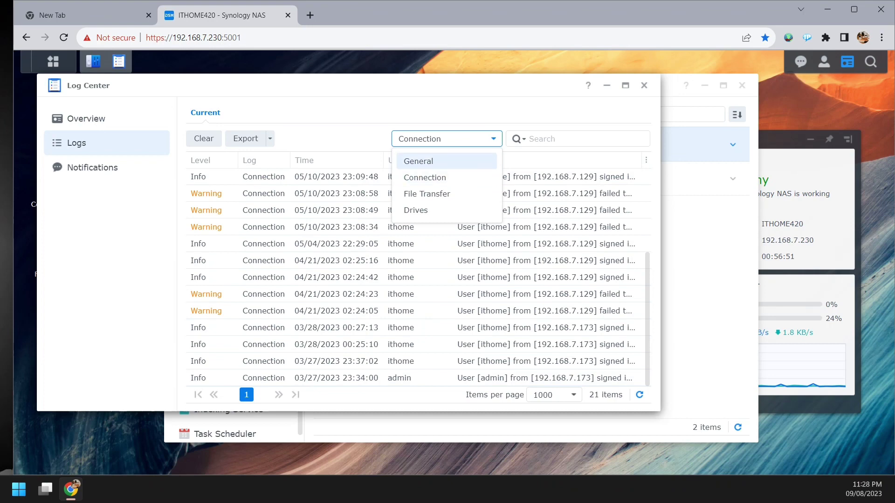
pyautogui.click(417, 160)
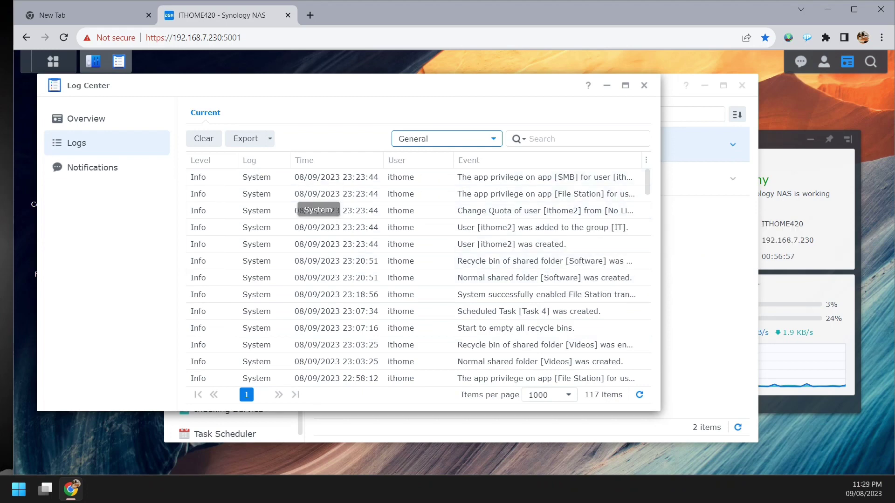
pyautogui.click(92, 167)
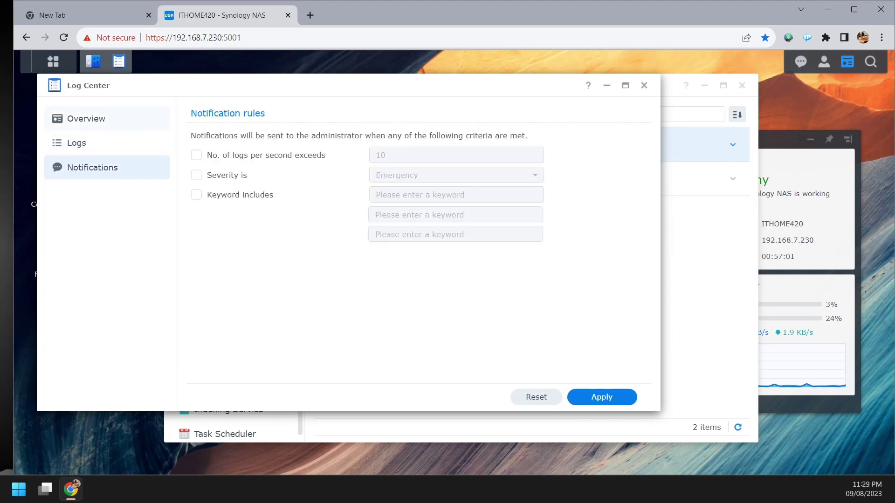
pyautogui.click(86, 118)
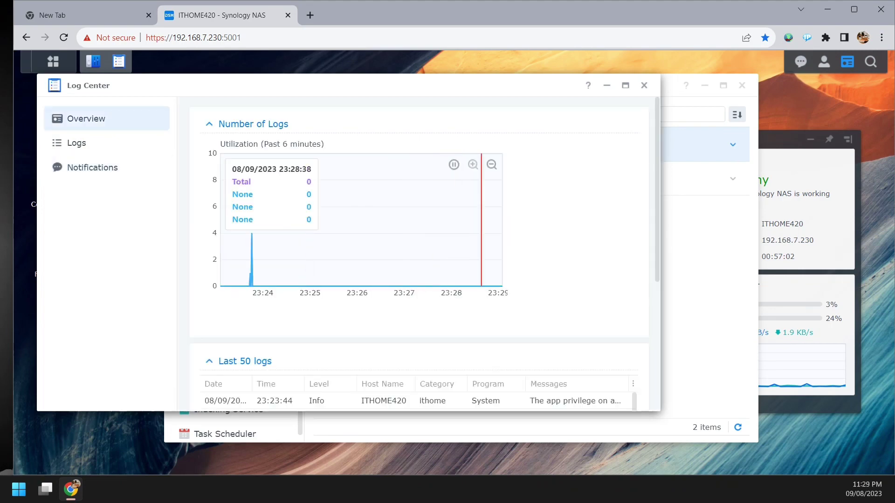